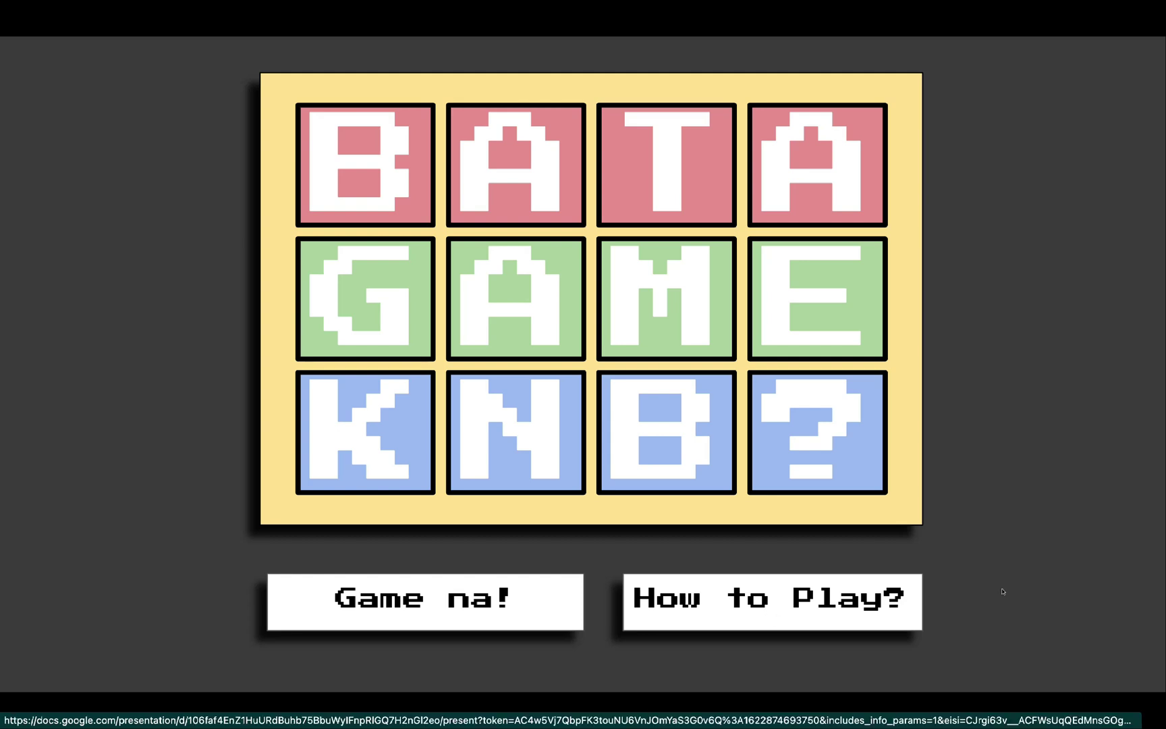
- View the How to Play slide, return to the title, then enter the category menu via Game na!
click(842, 608)
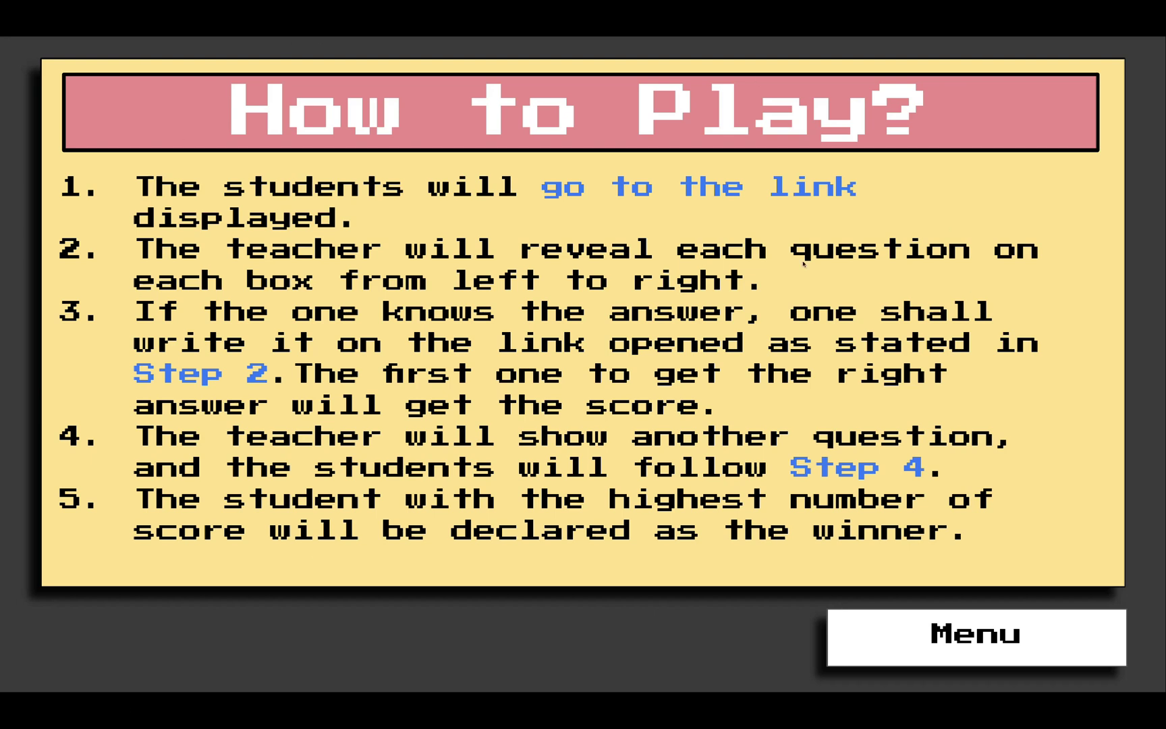
click(922, 657)
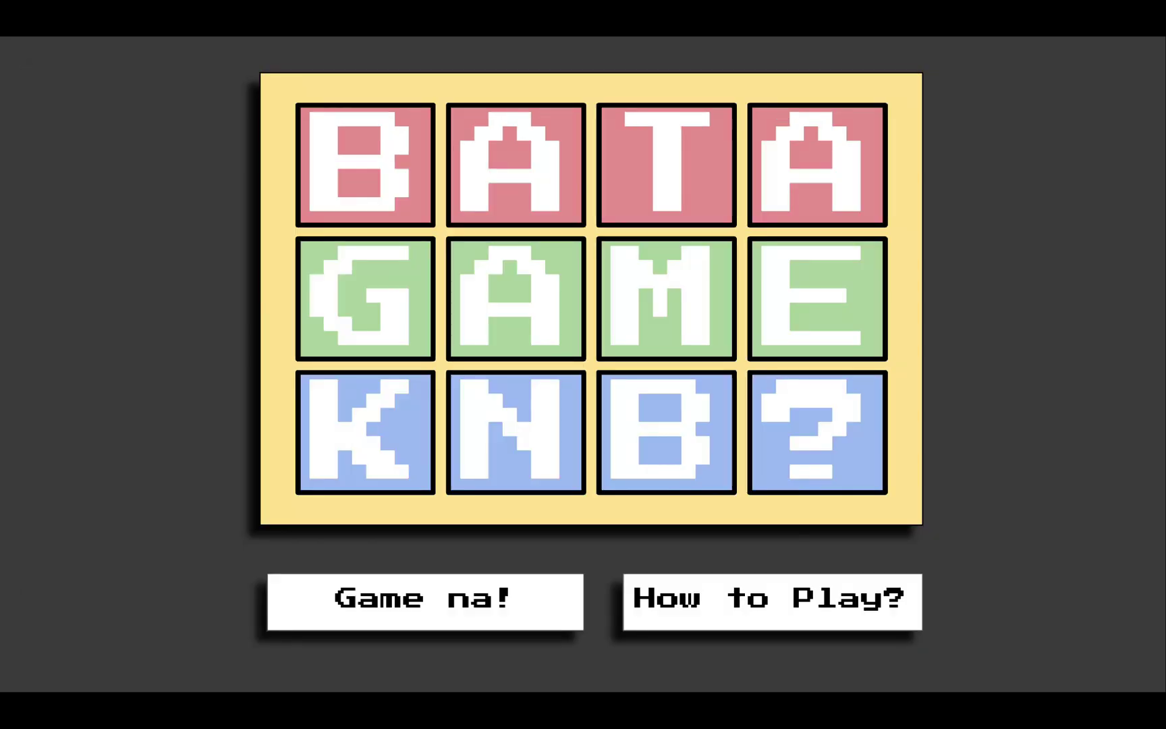
click(494, 619)
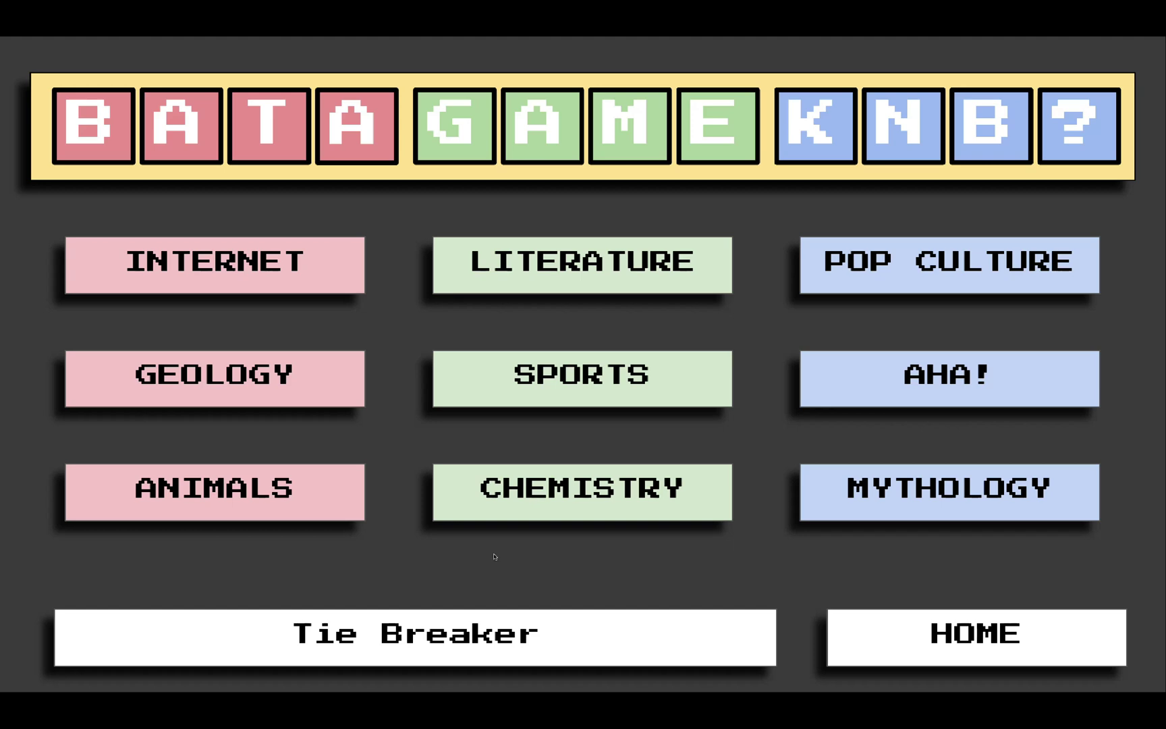
- Reveal the Internet, Literature and Geology (Volcano) answers from the category menu
click(293, 264)
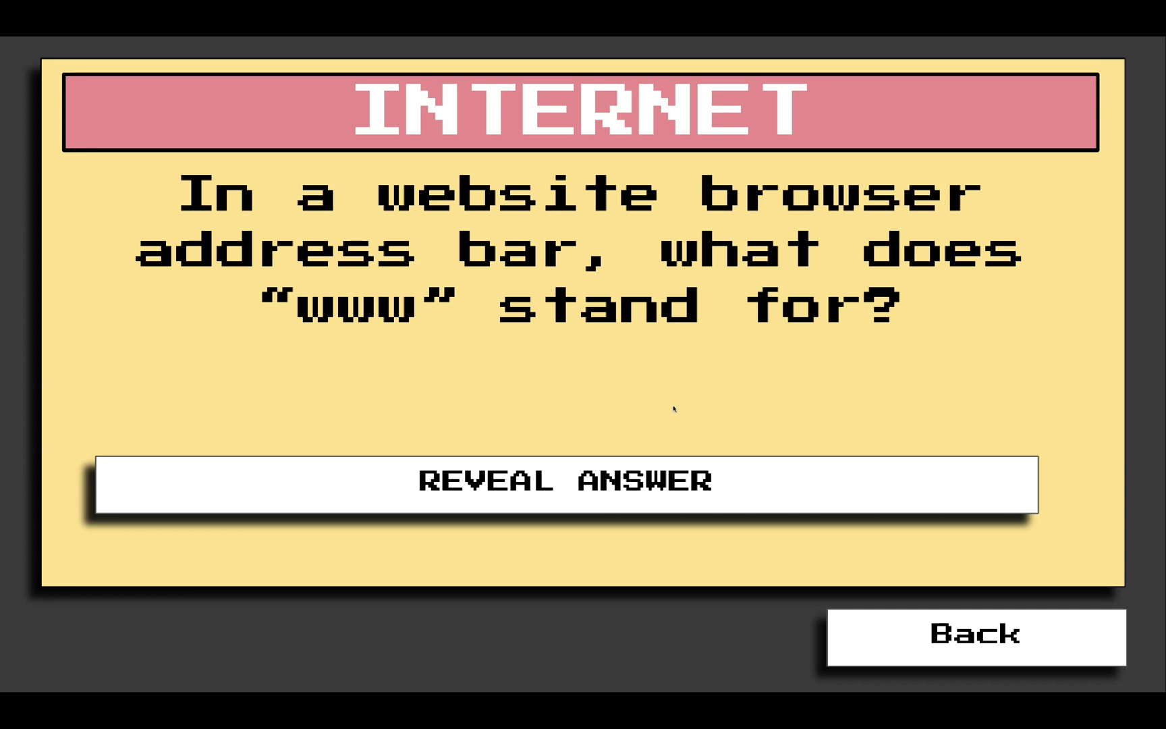
click(642, 480)
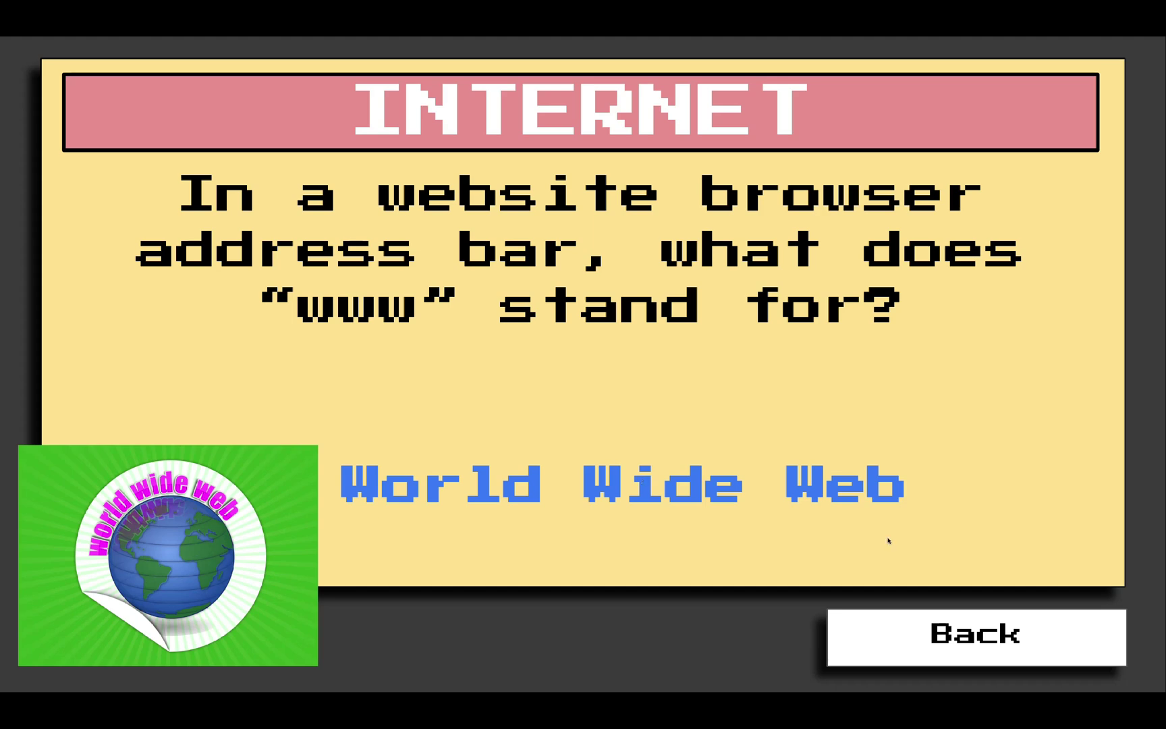
click(948, 621)
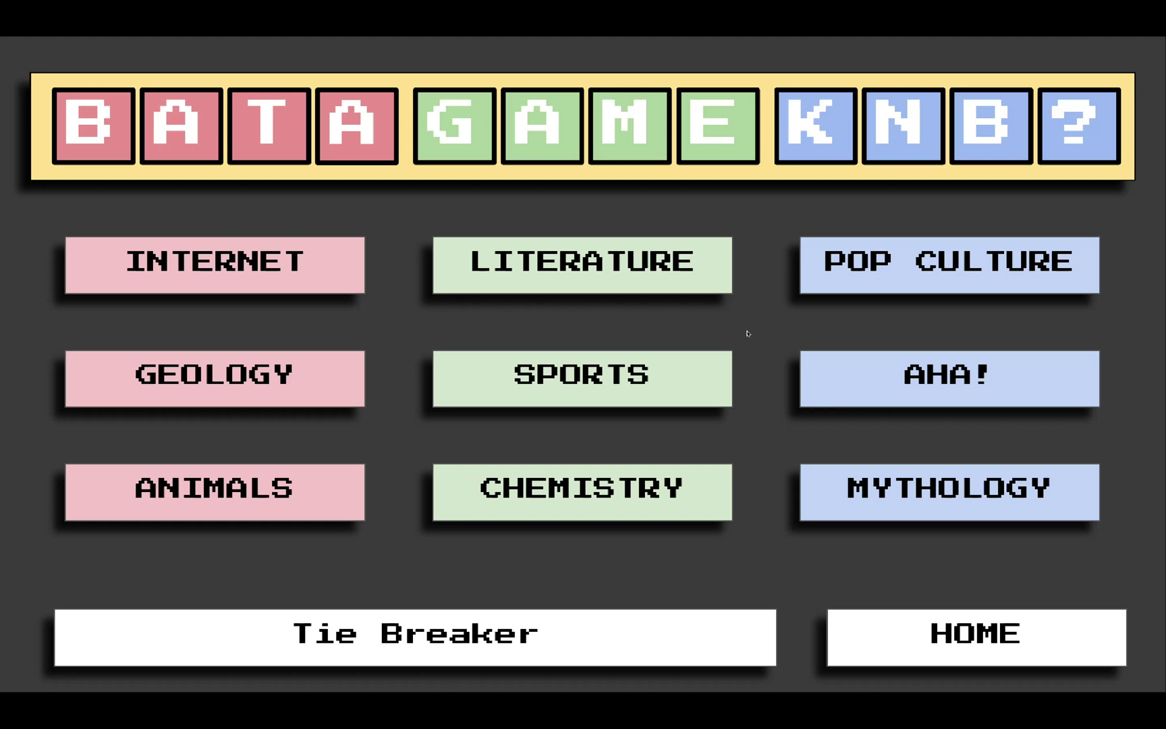
click(622, 276)
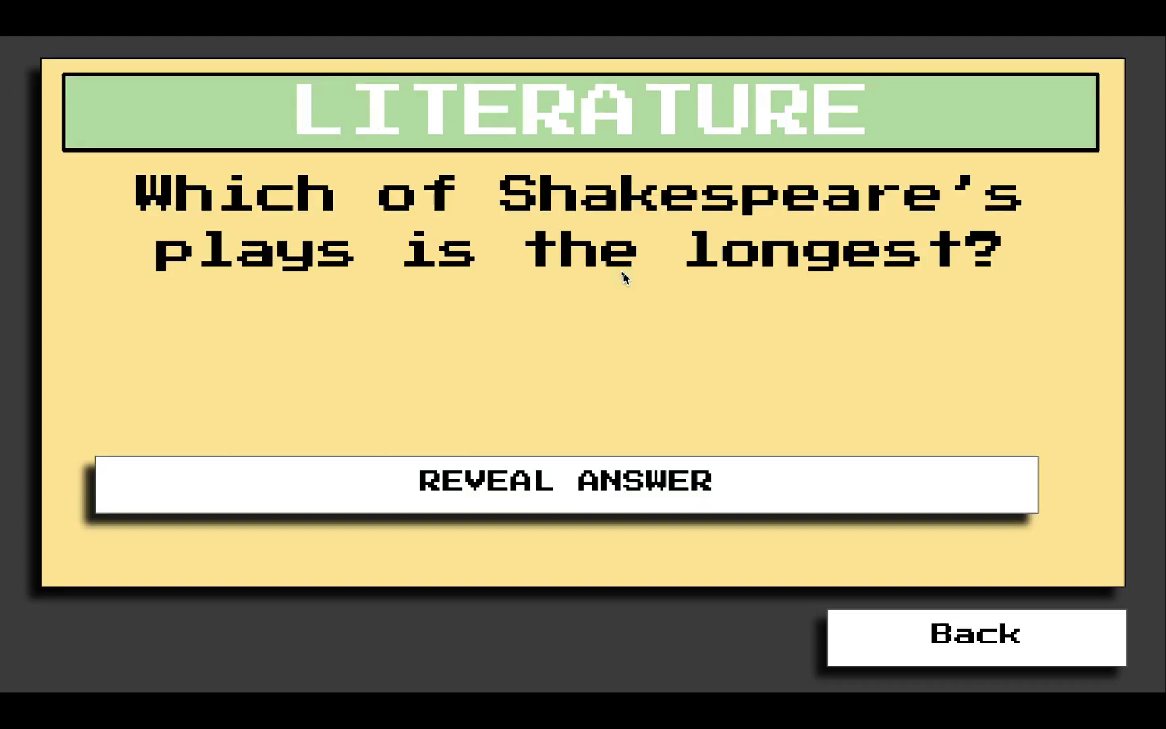
click(623, 466)
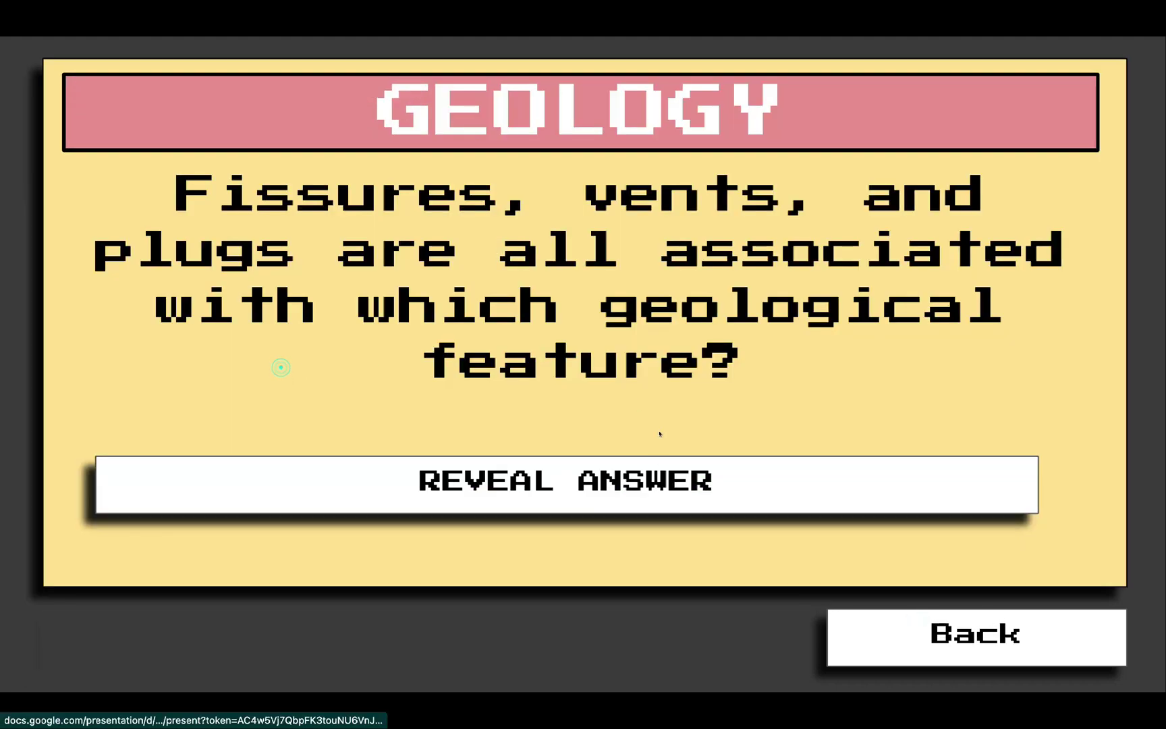
click(709, 483)
- Reveal the Sports, AHA! (Honeybee) and Chemistry (Hydrogen) answers, ending back on the menu
click(872, 620)
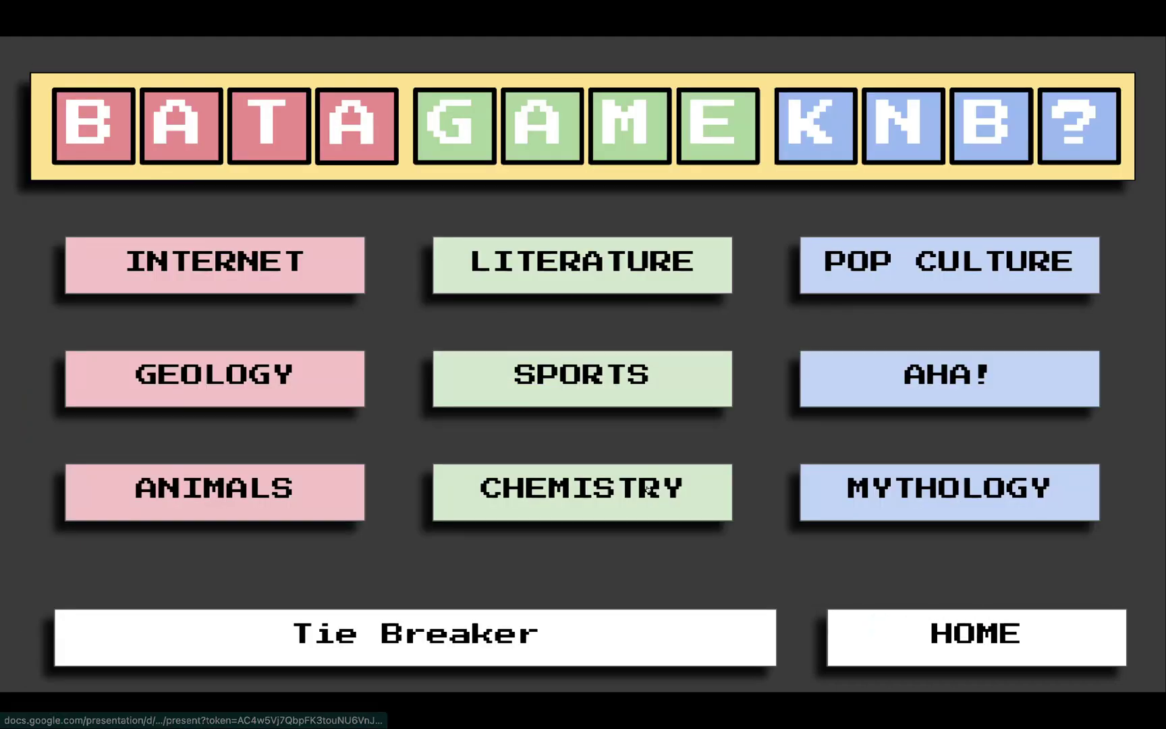
click(571, 393)
click(679, 480)
click(873, 631)
click(813, 382)
click(656, 484)
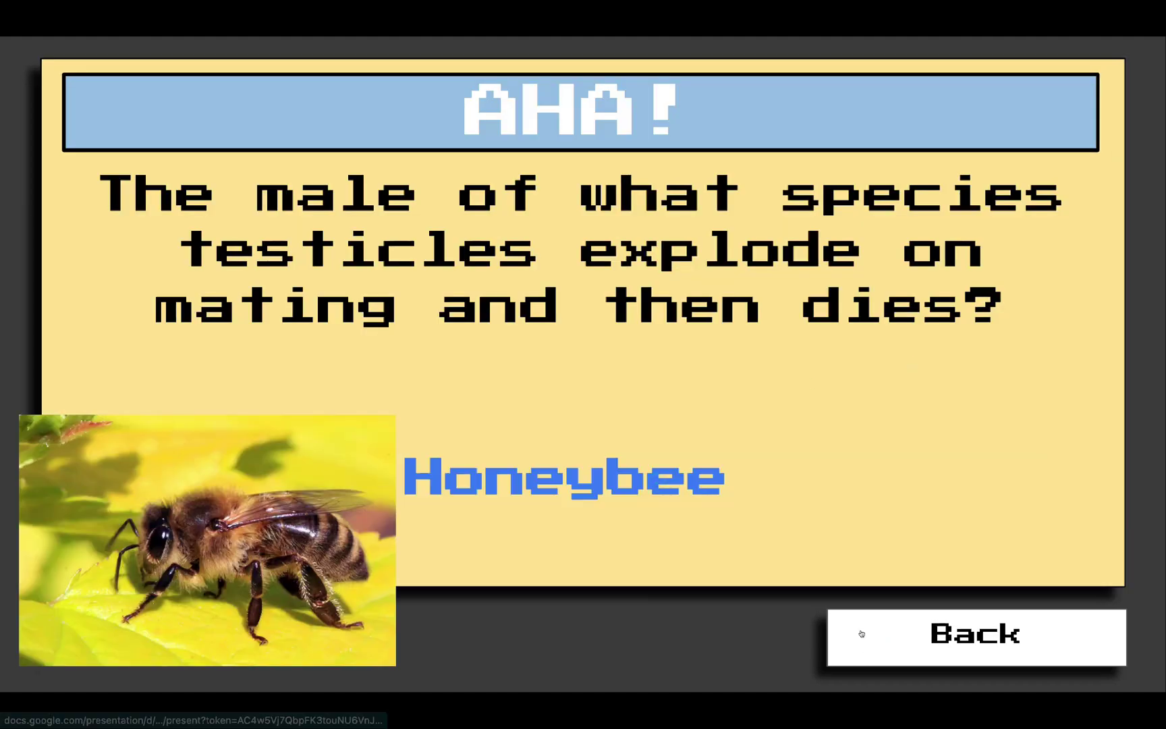
click(859, 630)
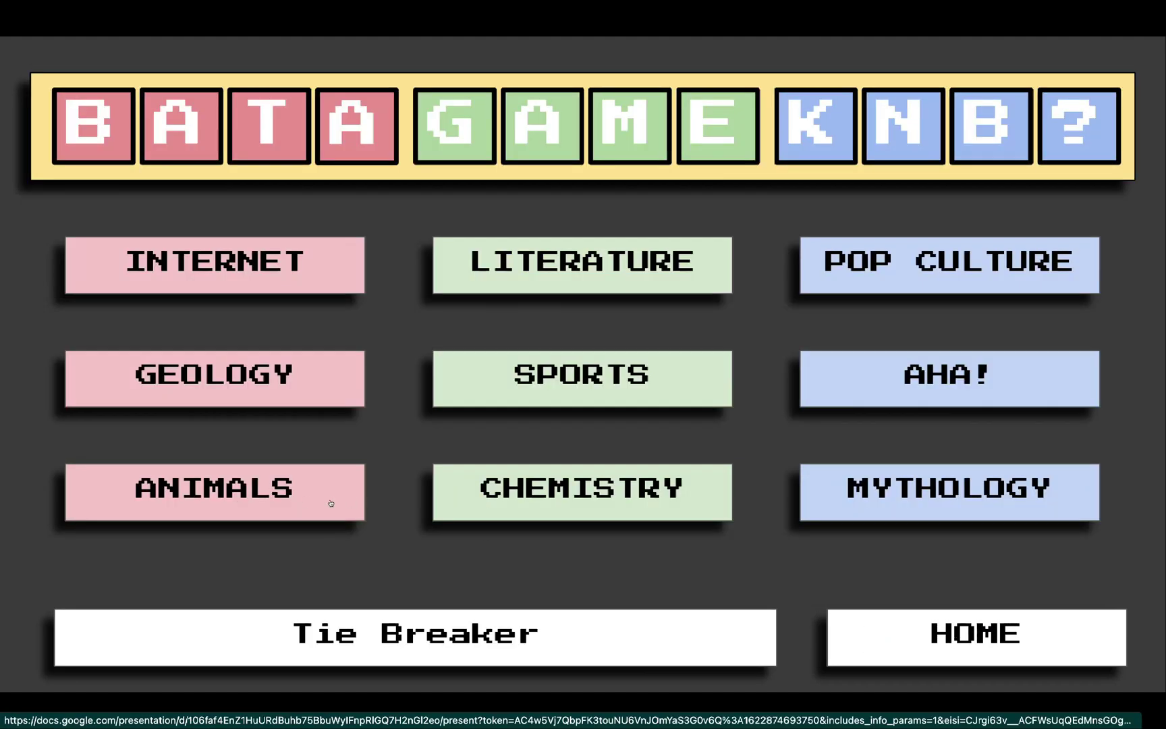
click(550, 504)
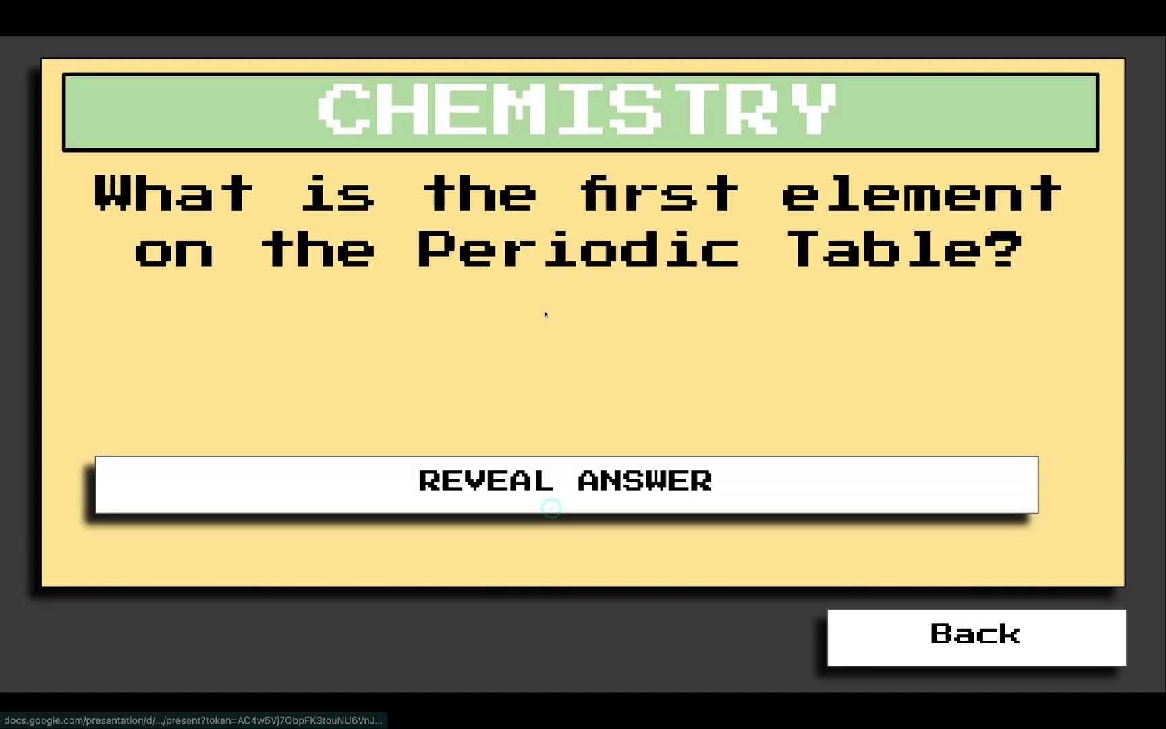
click(581, 481)
click(925, 637)
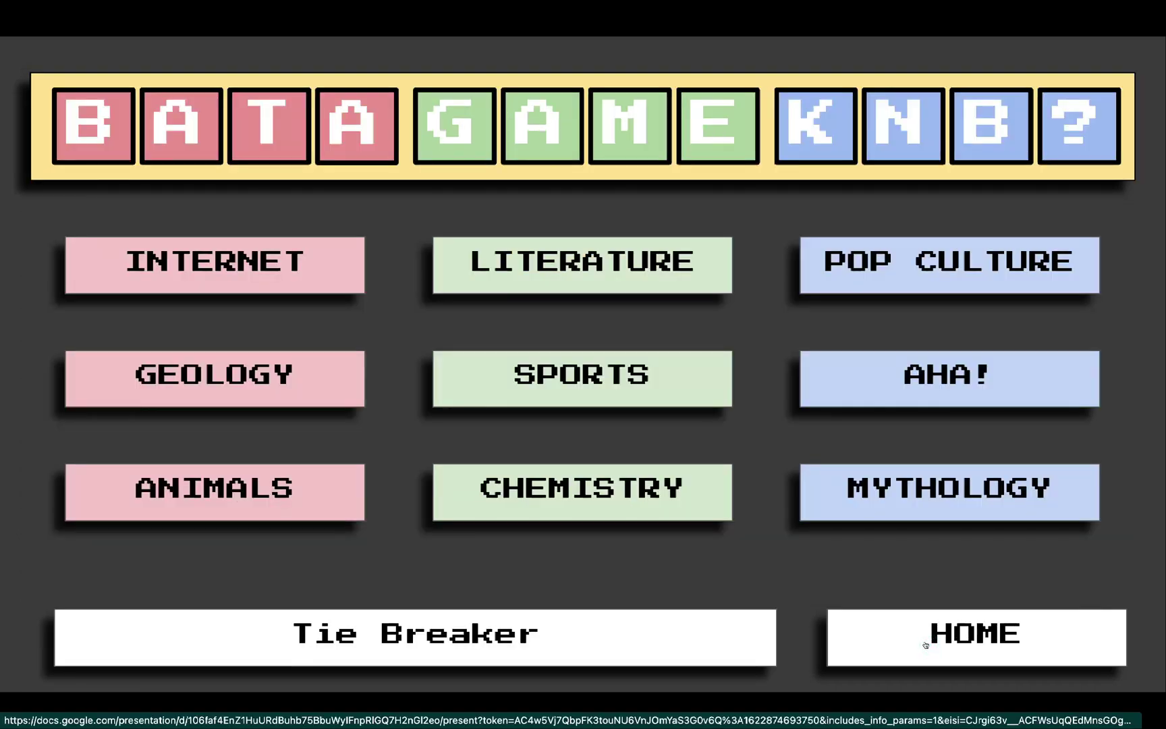
- Return to the HOME title slide, then launch Google Slides from the Google apps grid
click(925, 645)
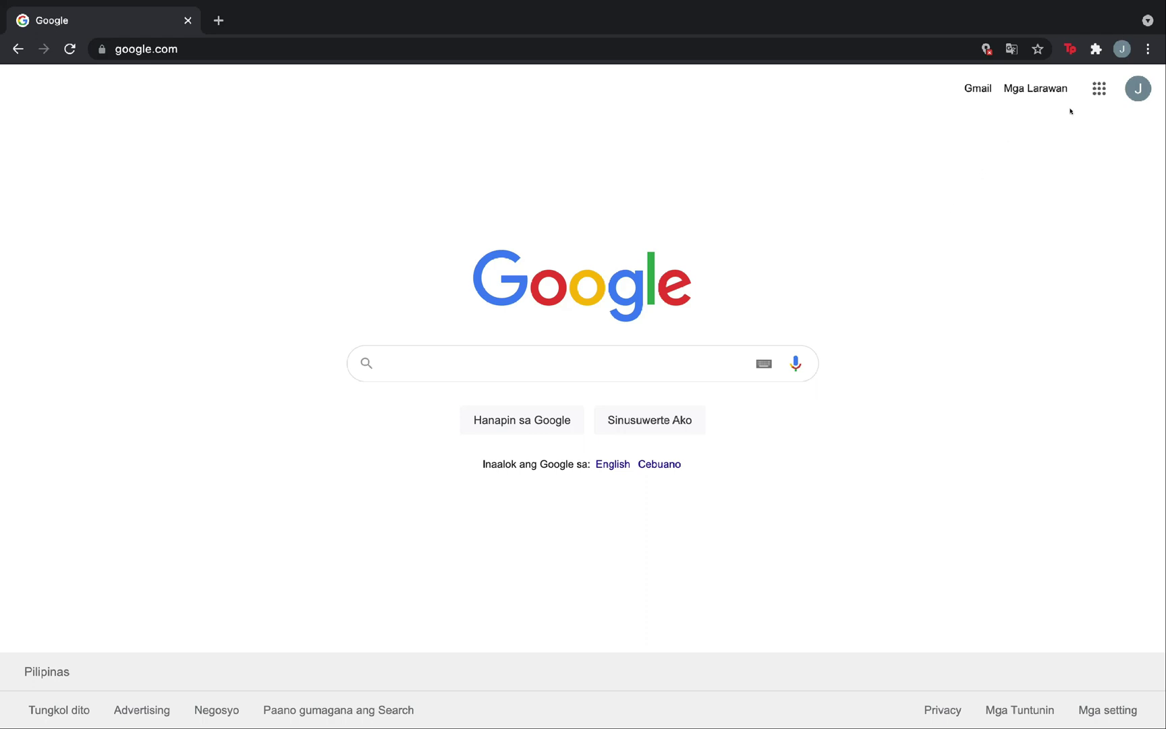
click(1099, 89)
scroll(1024, 199, down, 5)
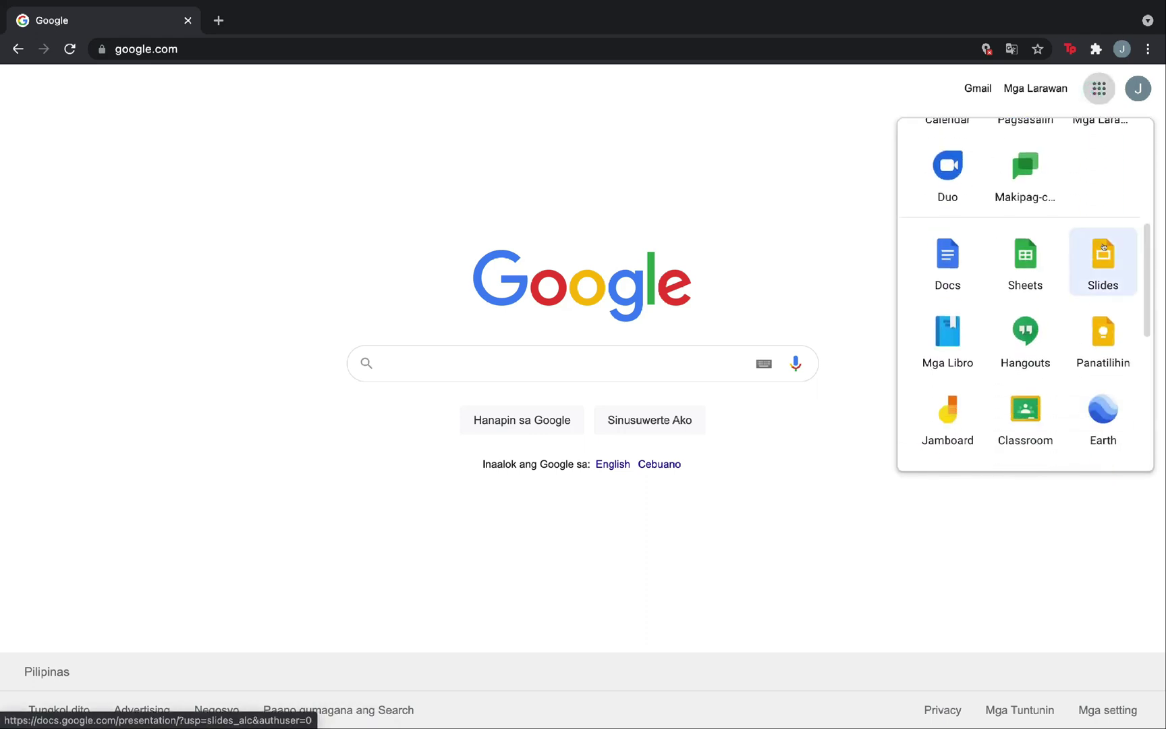
click(1104, 247)
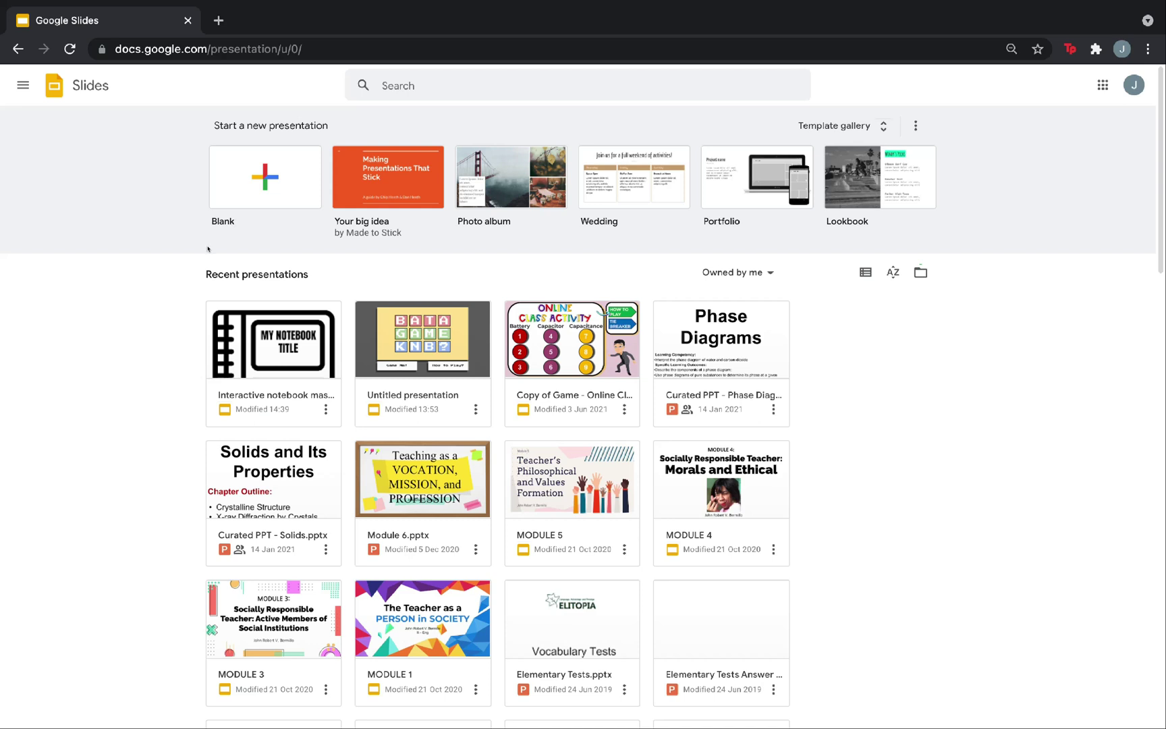
- Start a blank presentation, delete its title and subtitle placeholders, and give the slide a dark grey background
click(263, 191)
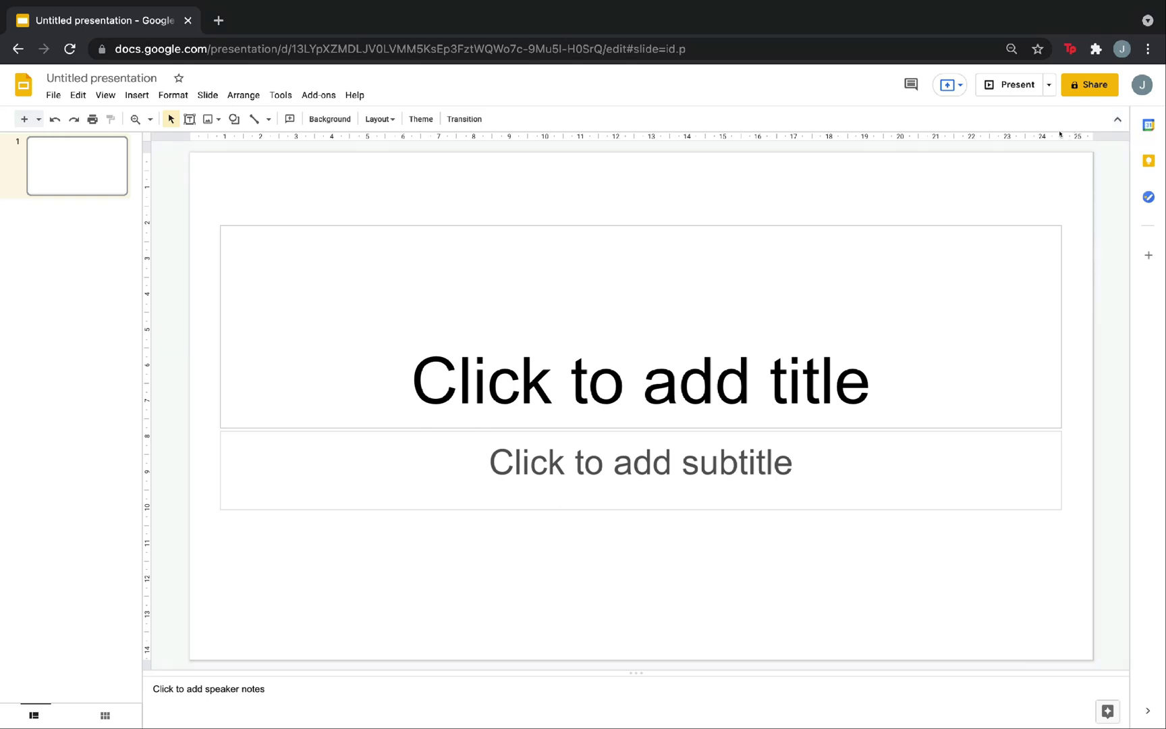
click(487, 222)
key(Delete)
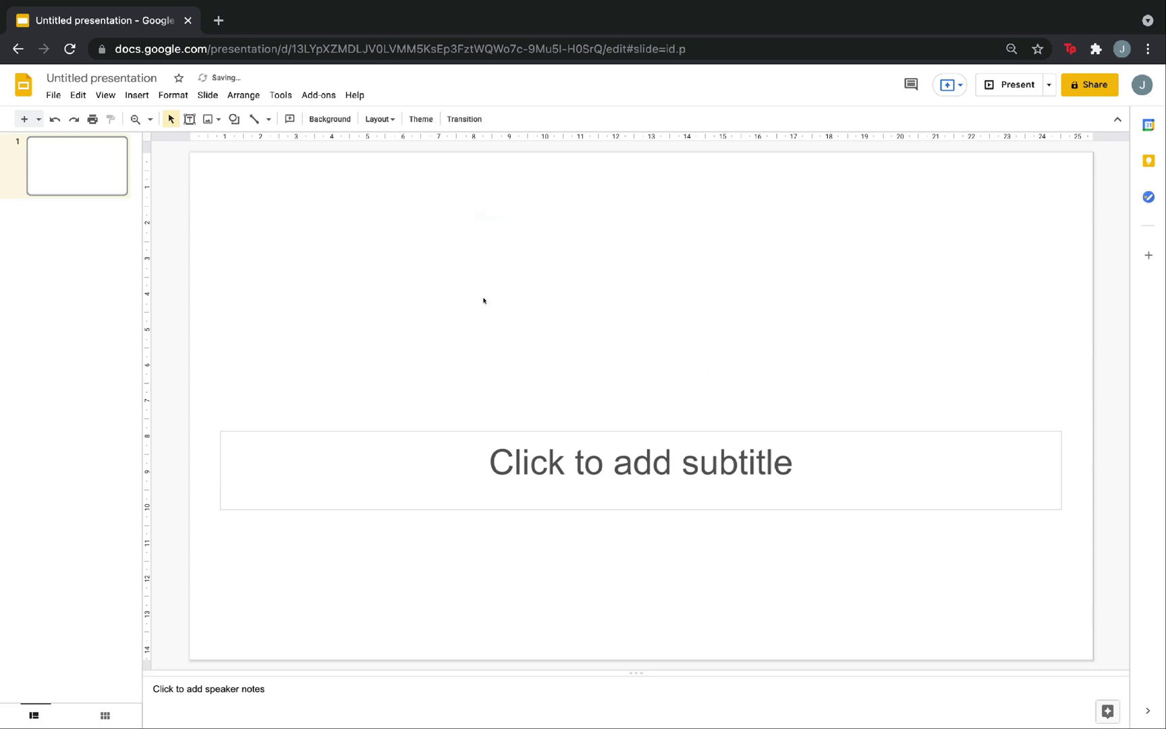
click(487, 429)
key(Delete)
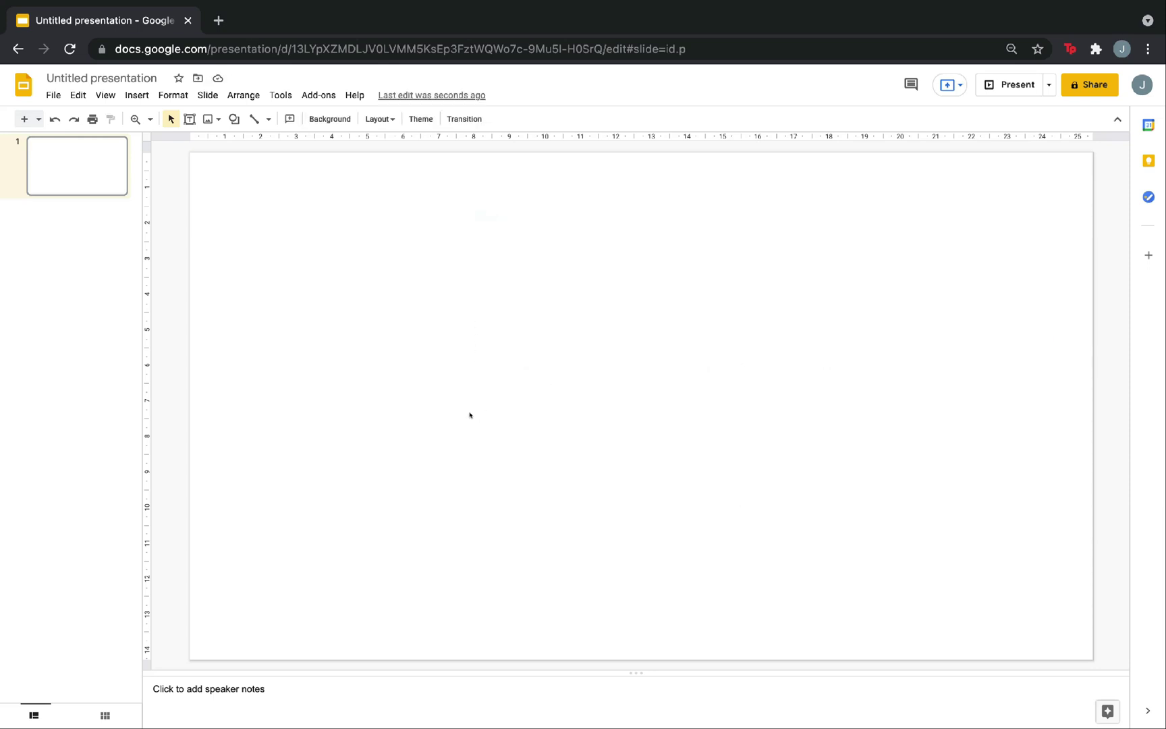
click(330, 119)
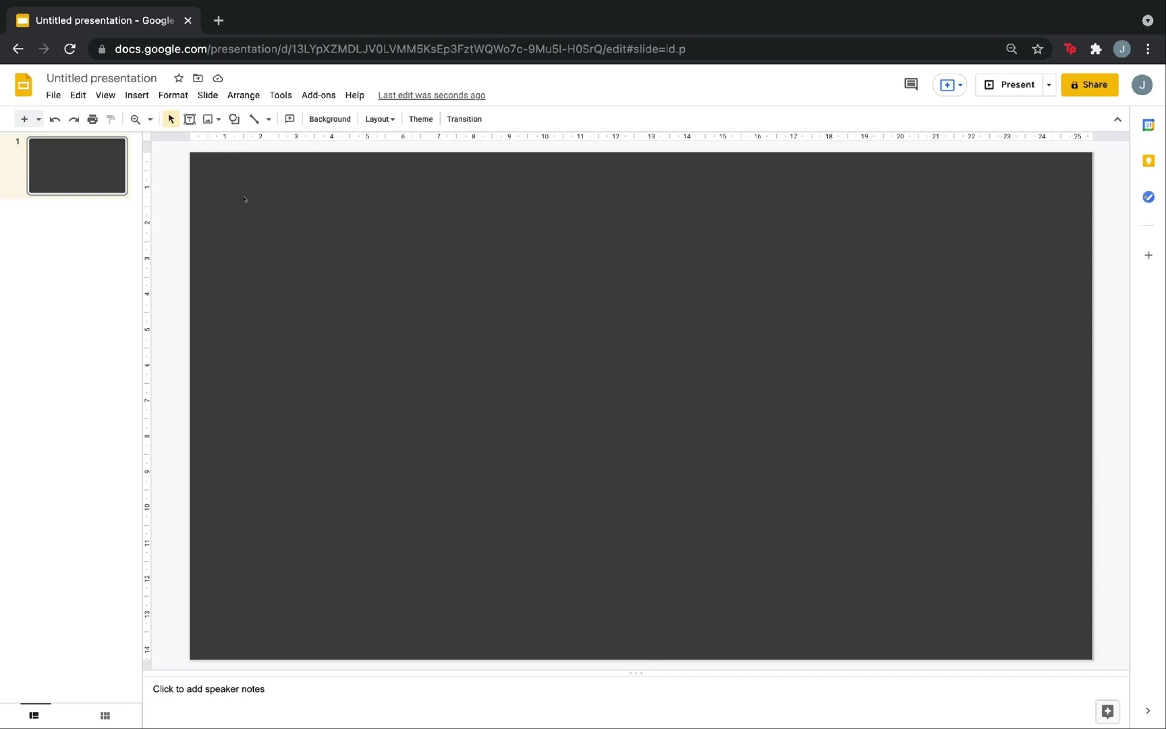
- Draw a large rectangle across most of the slide and fill it yellow
click(233, 120)
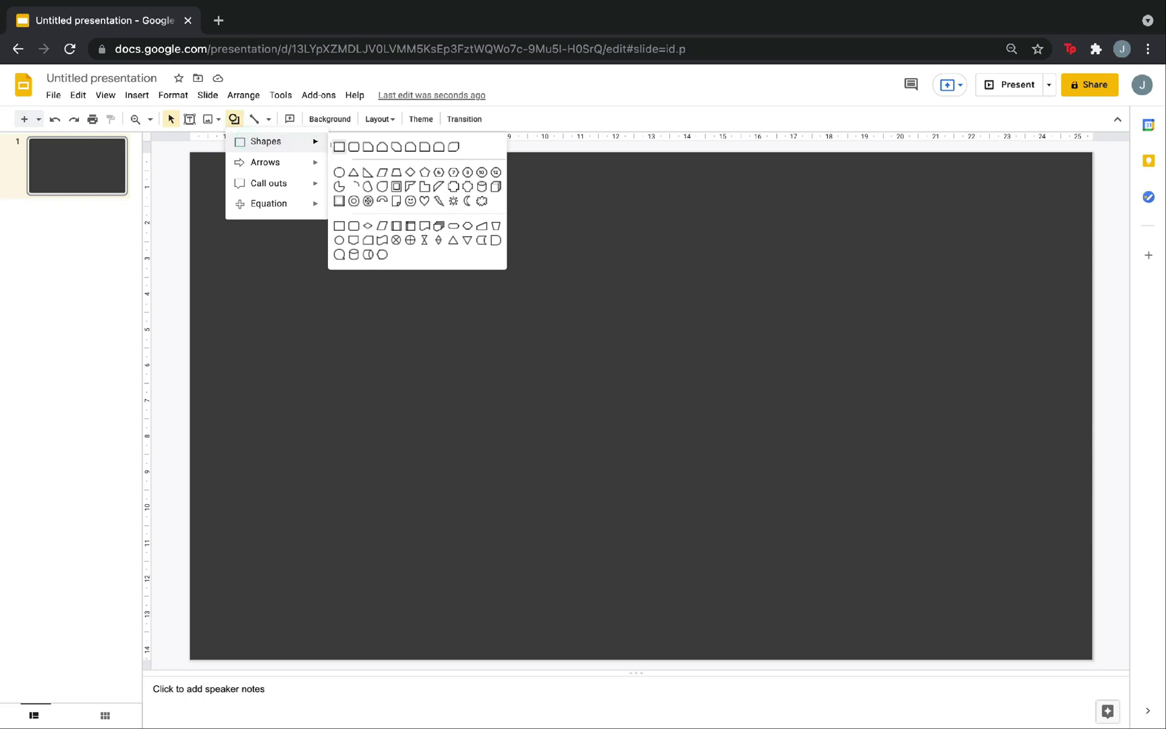
click(338, 147)
mouse_move(278, 194)
mouse_down()
mouse_move(982, 459)
mouse_move(1002, 572)
mouse_up()
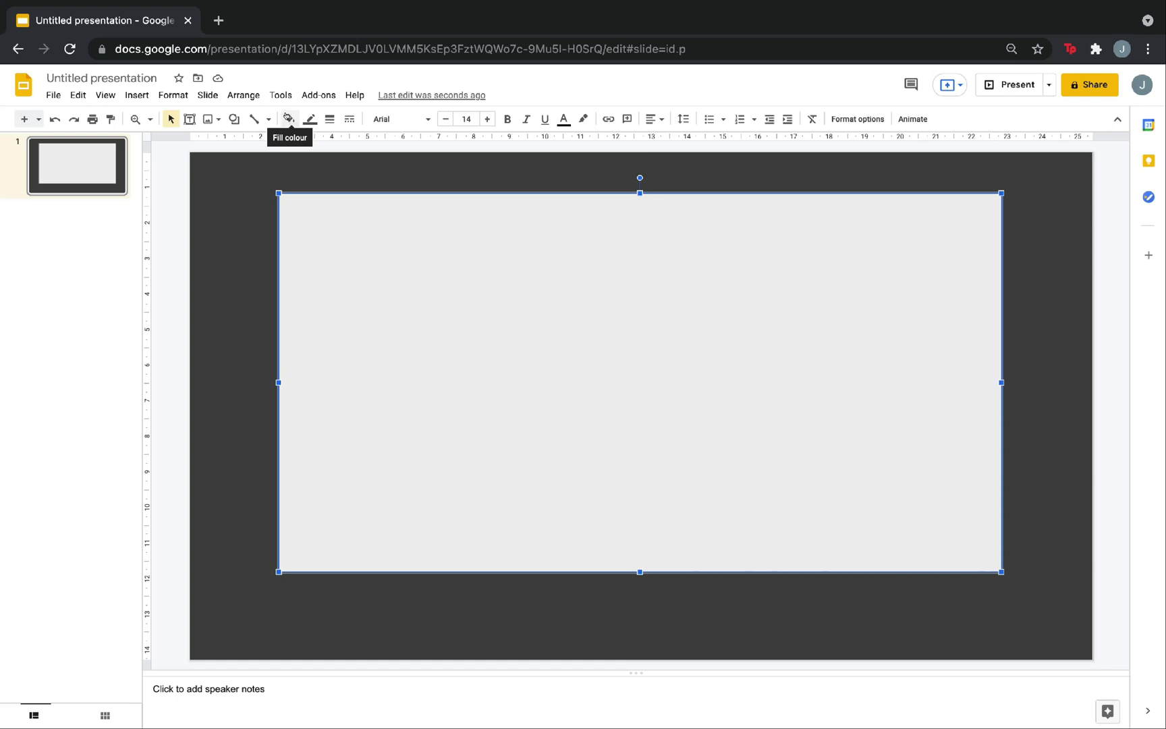
click(288, 119)
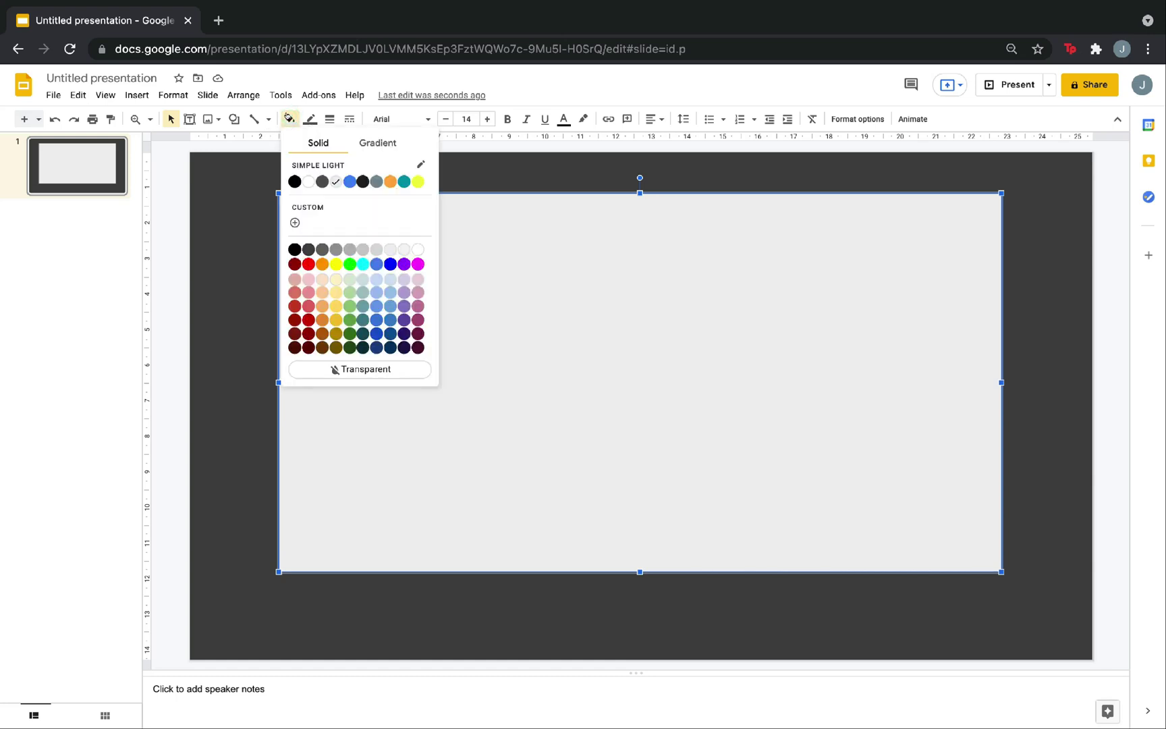
click(336, 312)
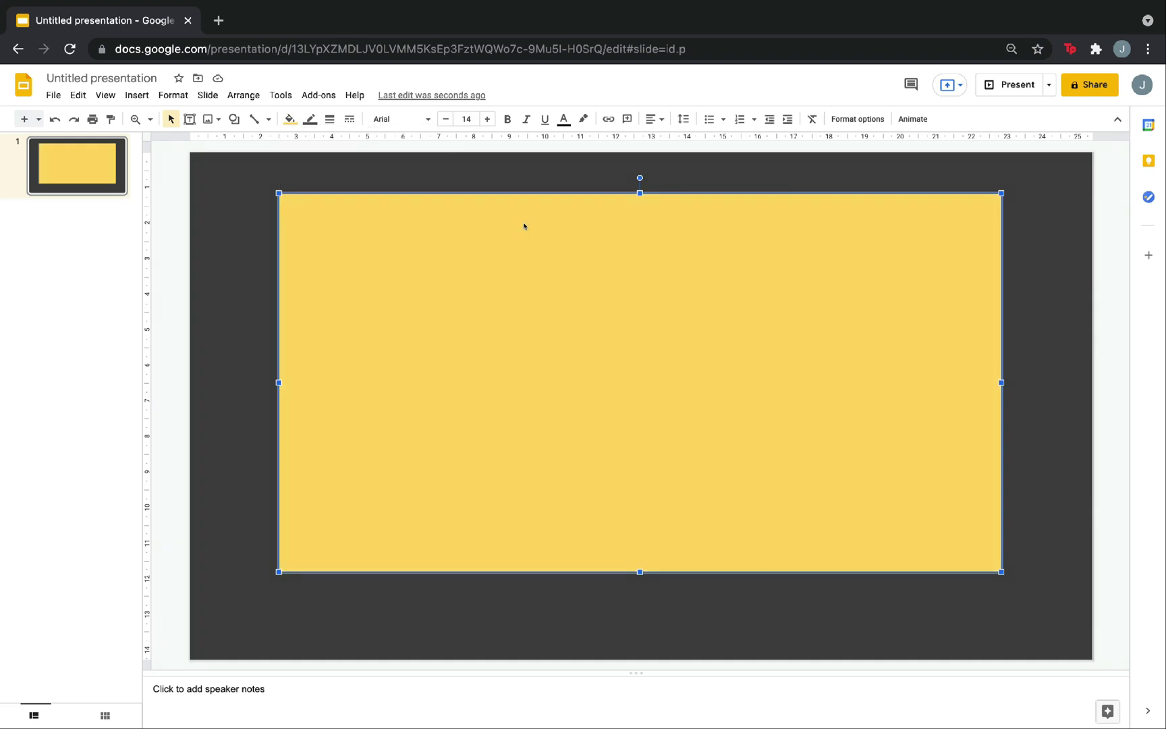
click(847, 120)
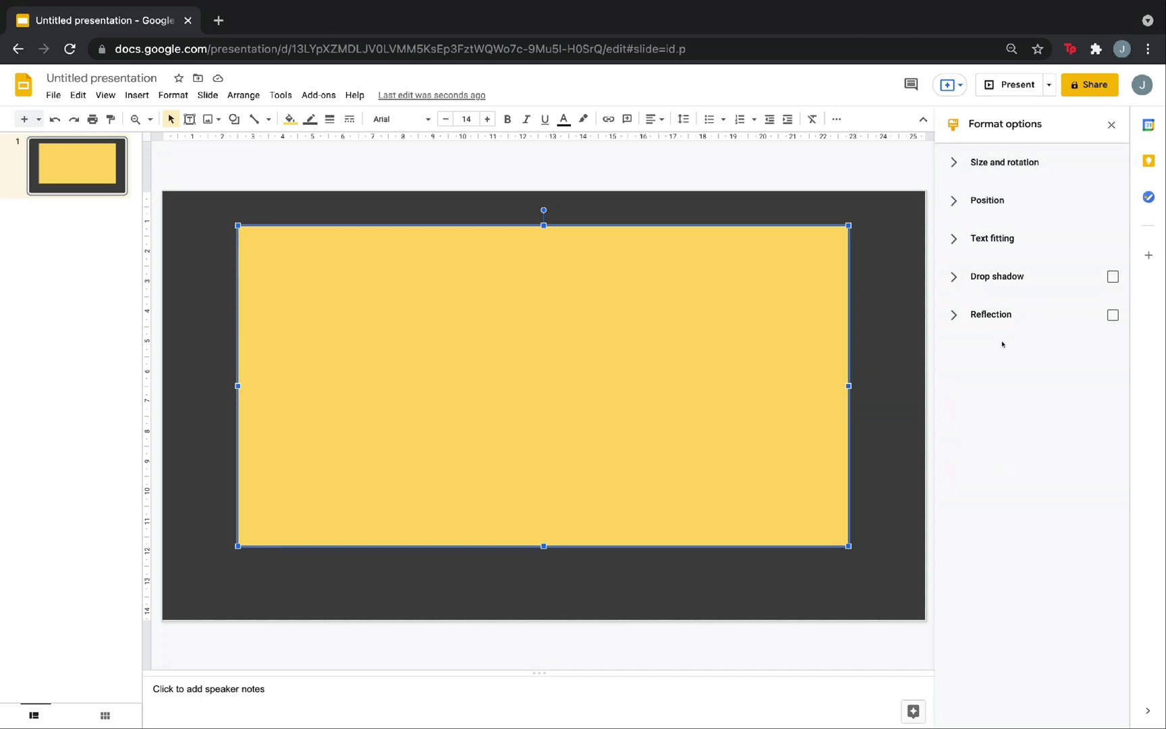
- Give the yellow rectangle a drop shadow at about 136° with a larger distance
click(999, 279)
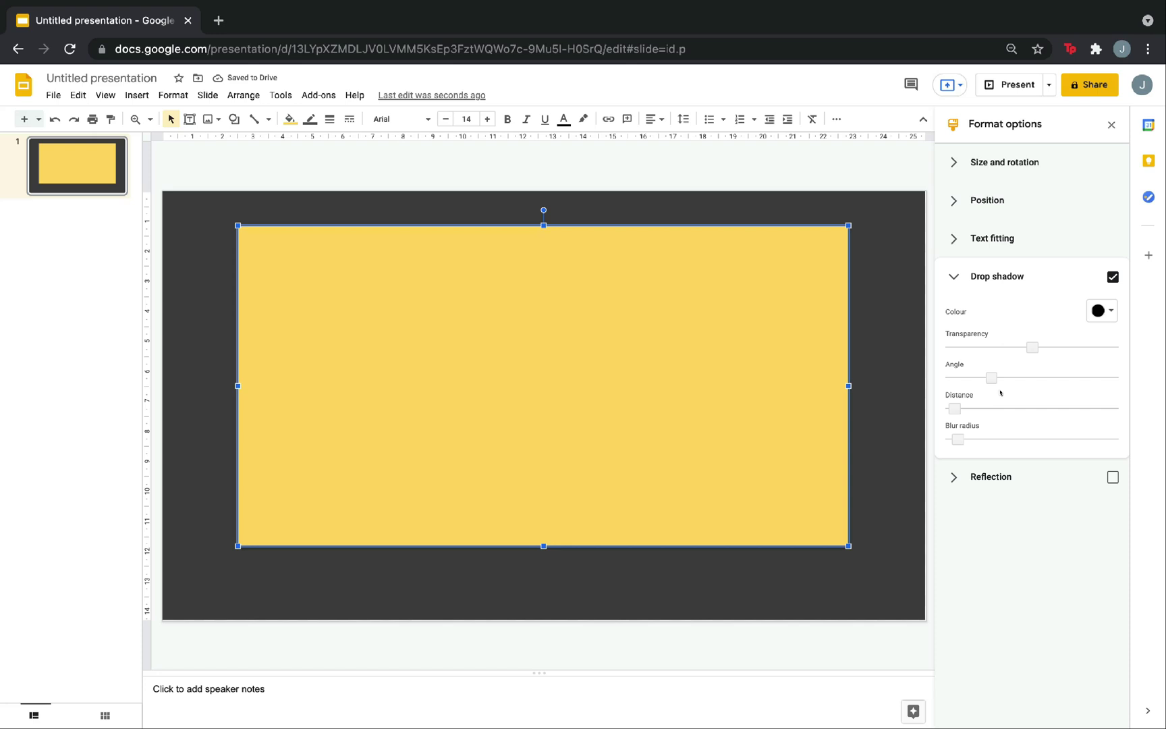
drag(991, 377, 1014, 377)
drag(954, 409, 987, 409)
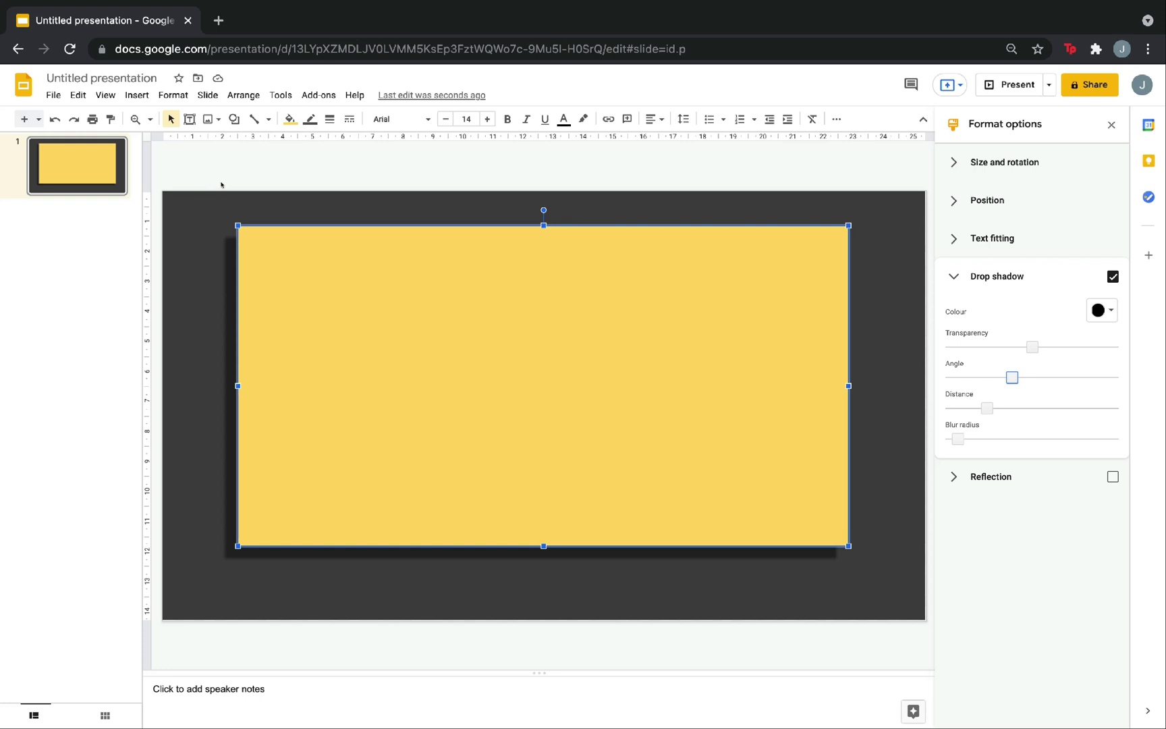
- Draw a small text box near the rectangle's top left, using the Press Start font in white
click(138, 97)
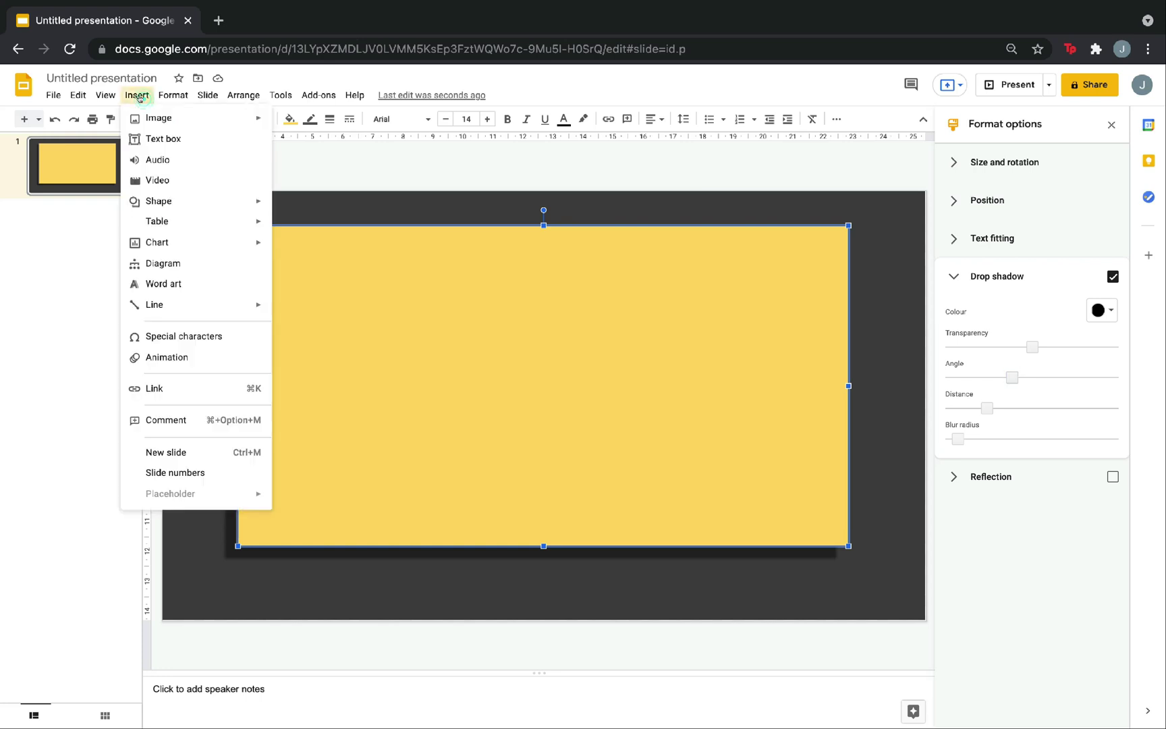
click(155, 138)
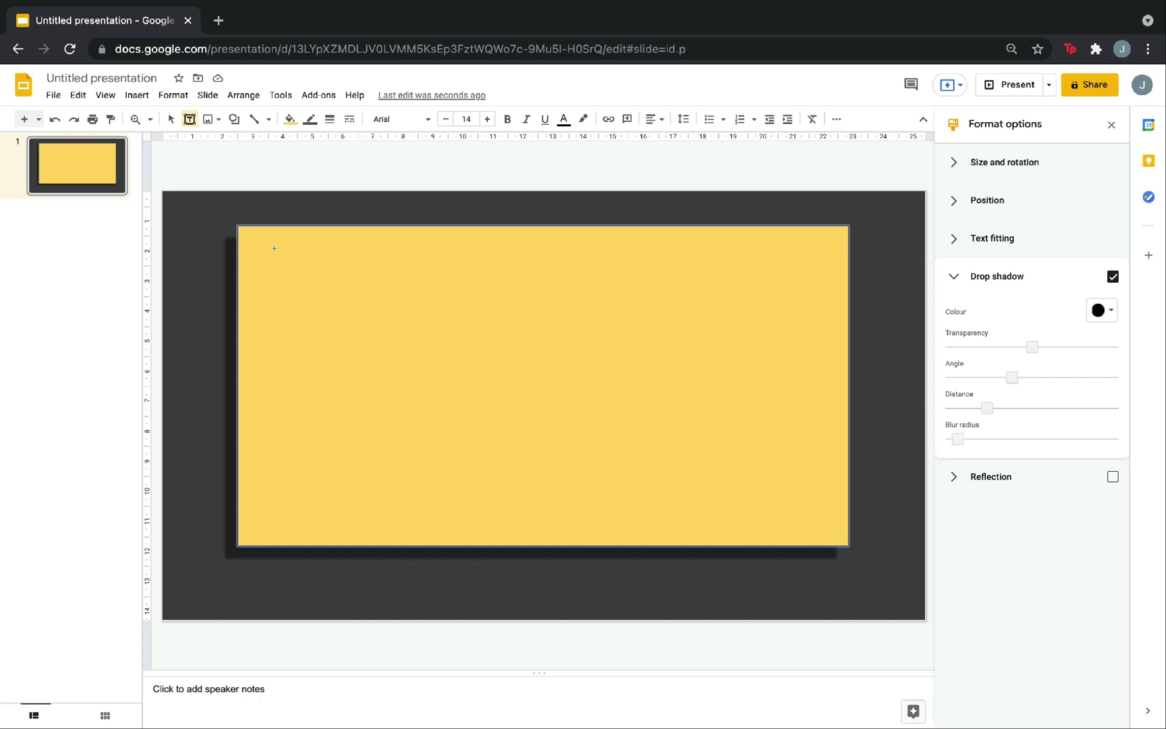
drag(274, 248, 341, 307)
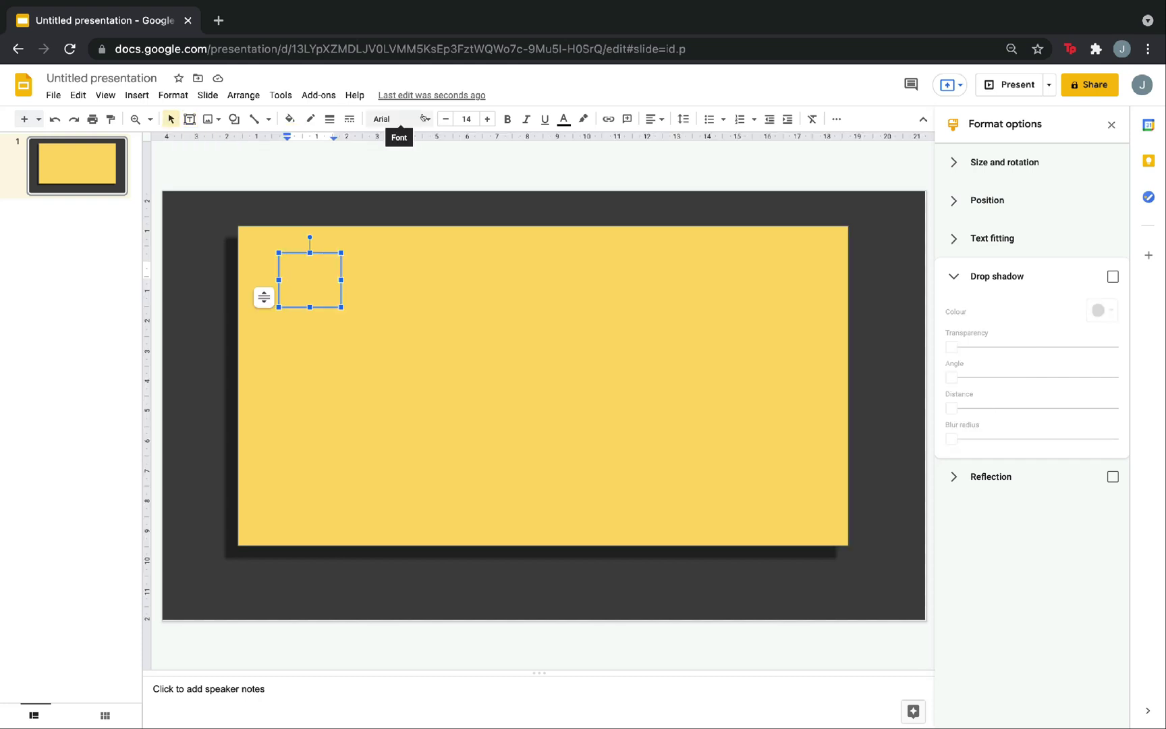
click(424, 119)
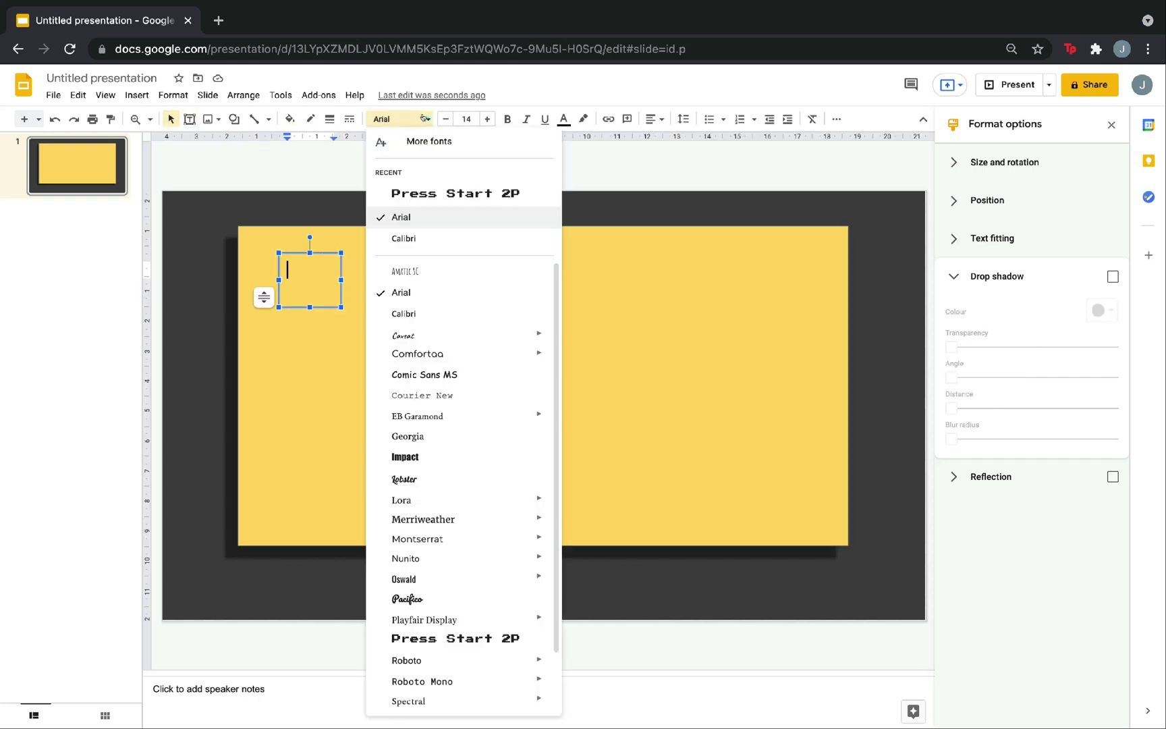
click(436, 194)
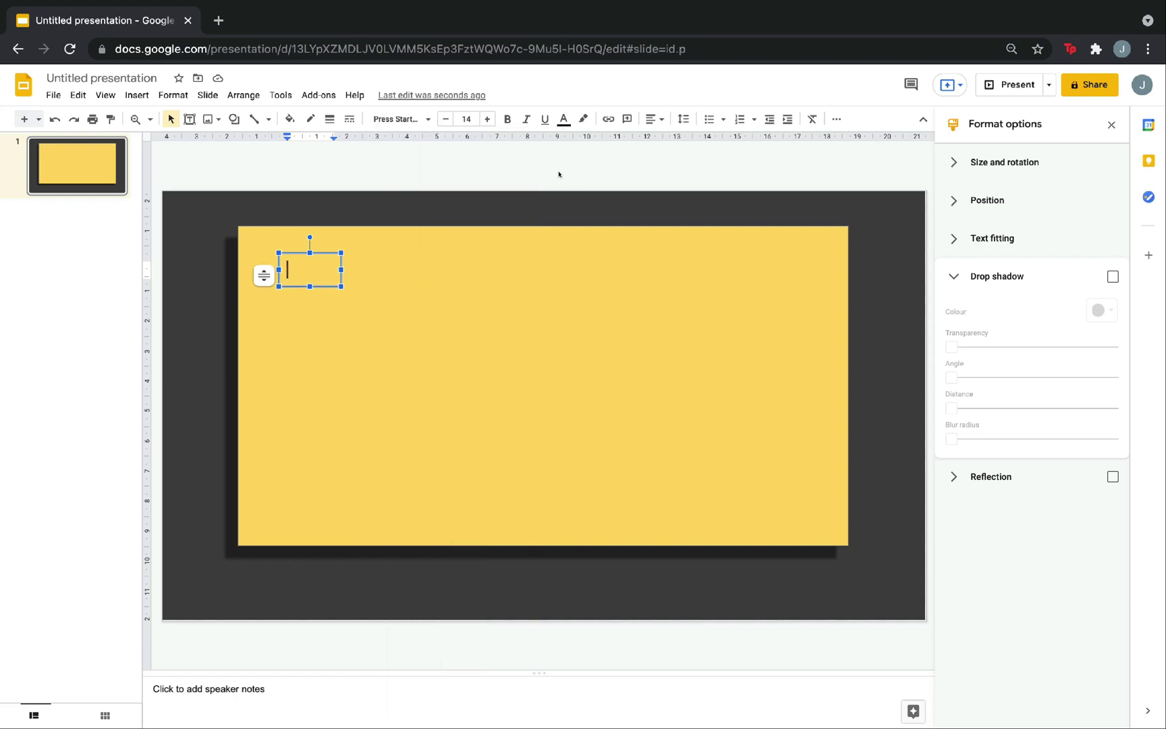
click(564, 119)
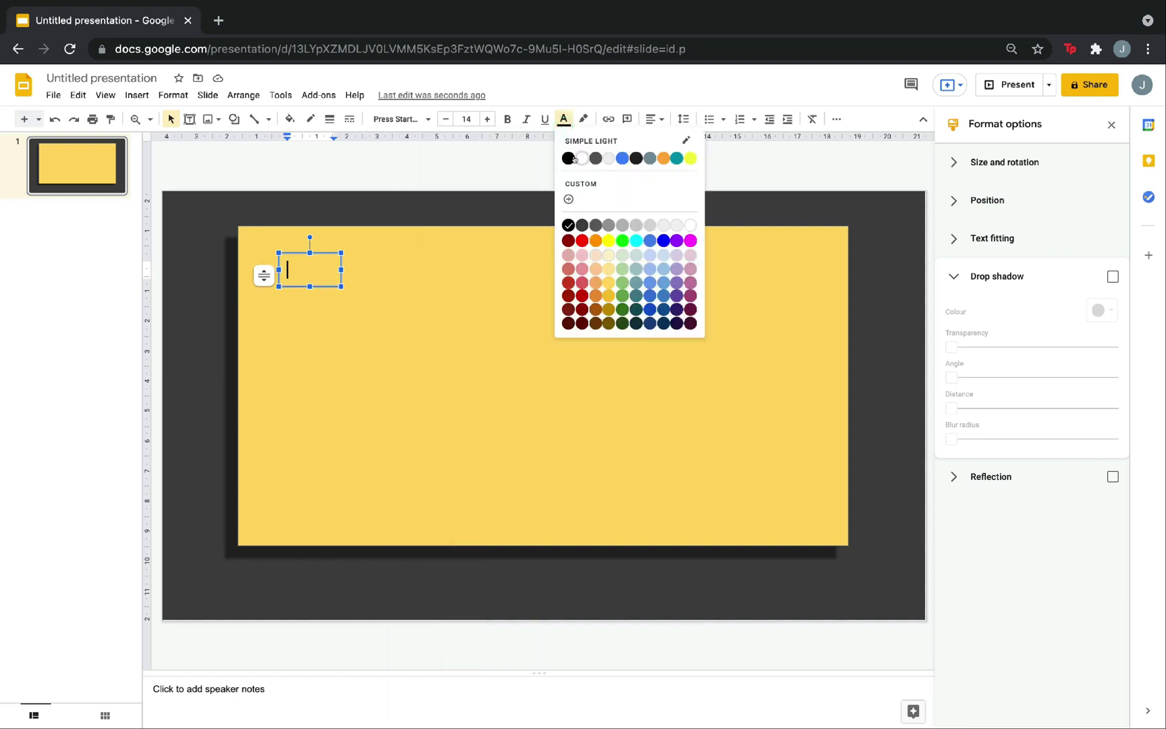
click(575, 159)
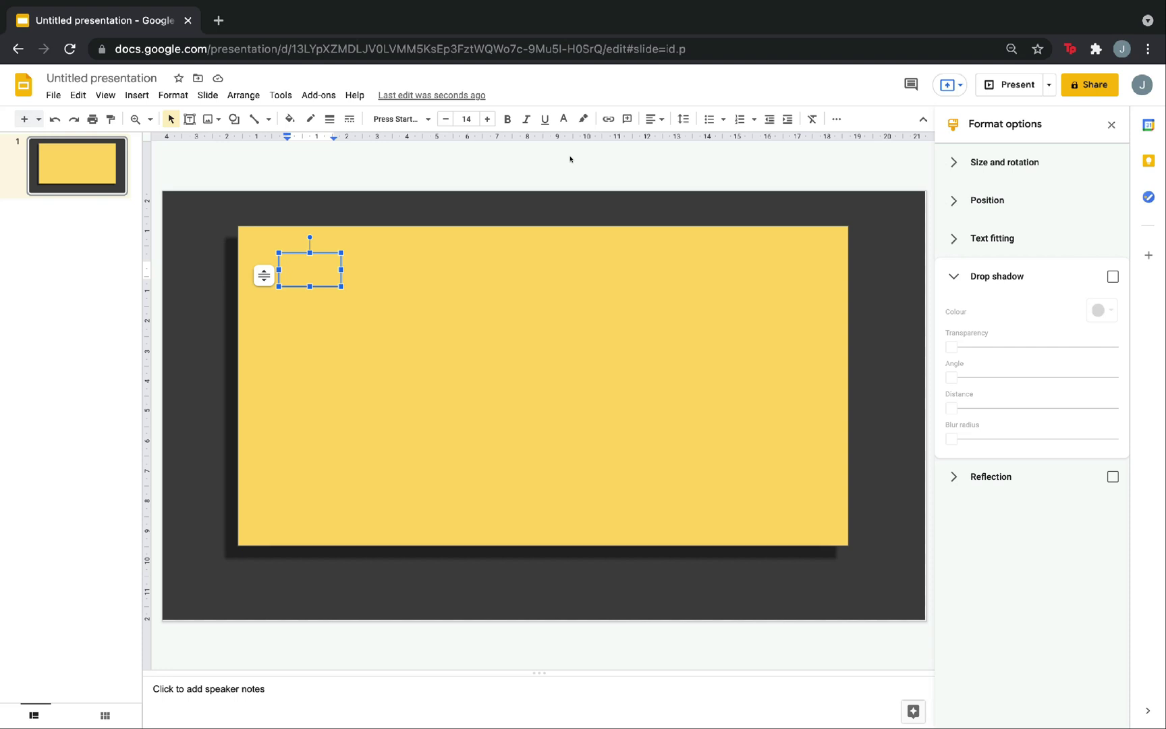
- Type the letter B at font size 50, then shrink and position its box
text(B)
key(super+a)
click(486, 120)
click(486, 119)
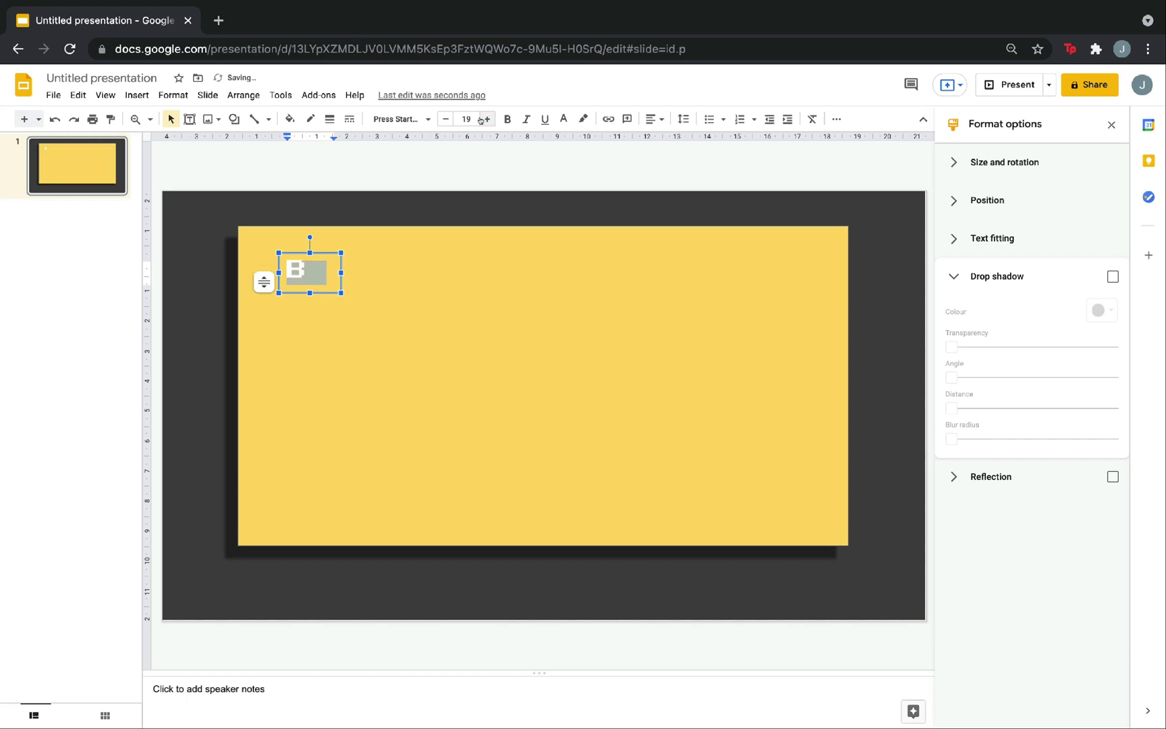
key(Escape)
click(466, 119)
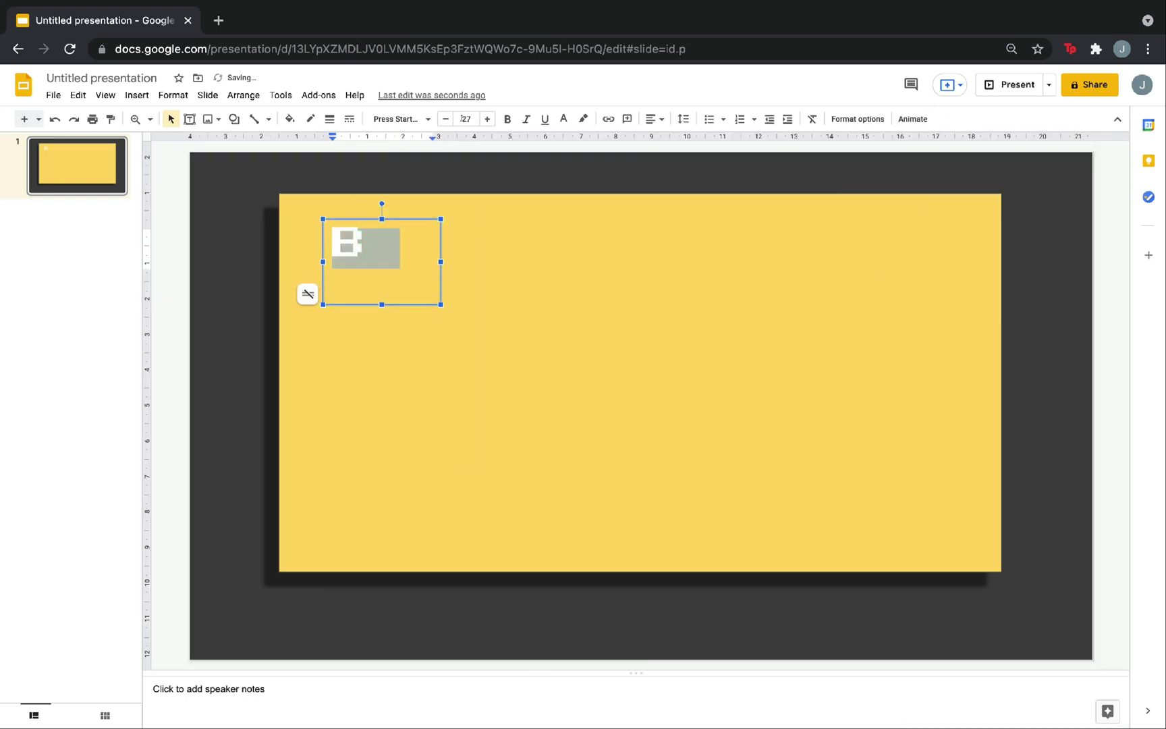
text(50)
key(Return)
drag(364, 304, 364, 291)
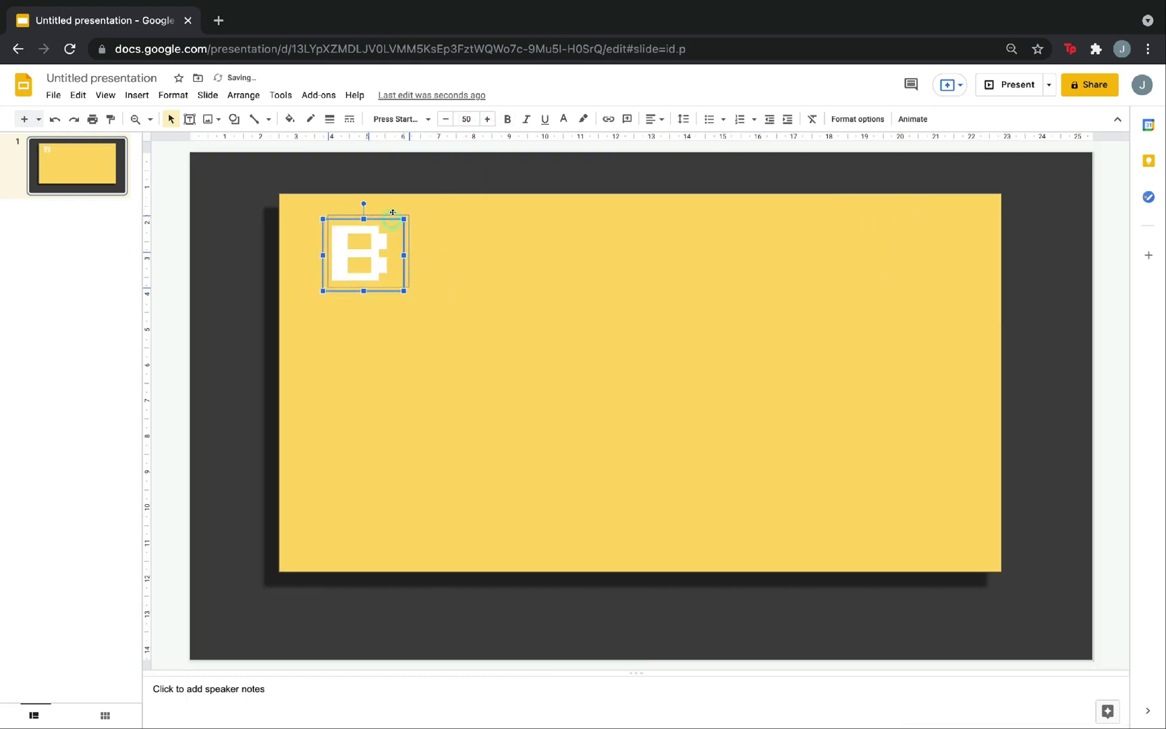
drag(390, 213, 392, 210)
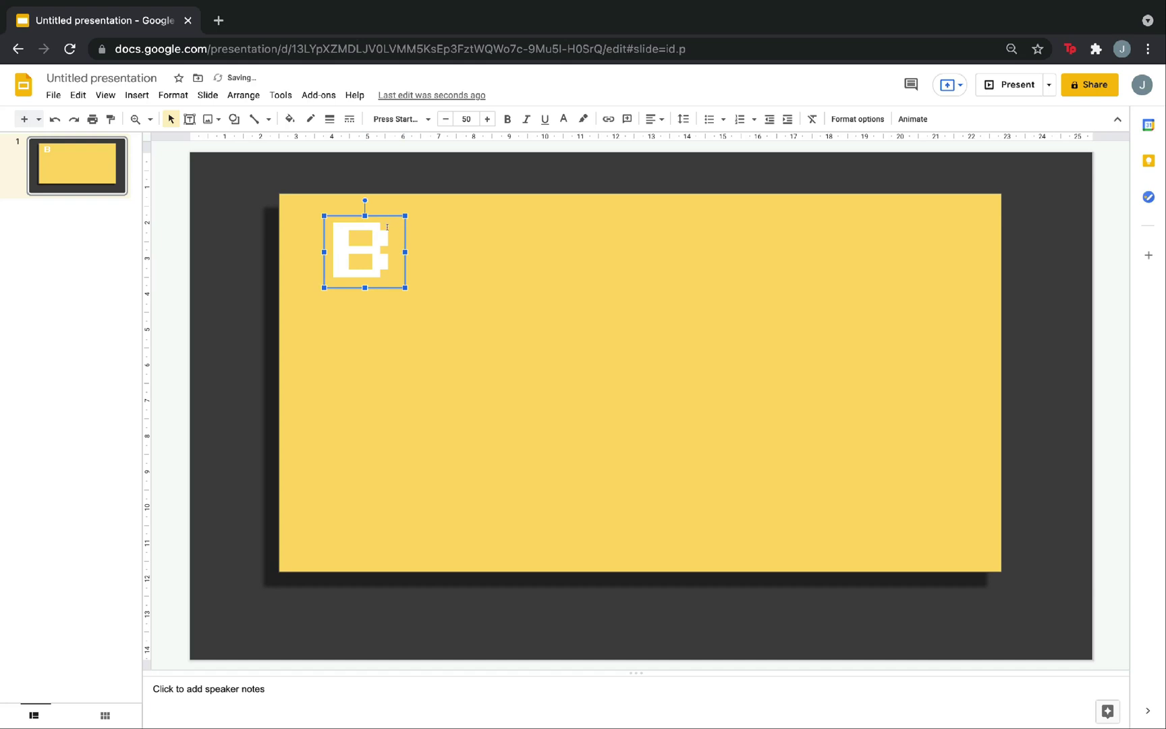
click(388, 231)
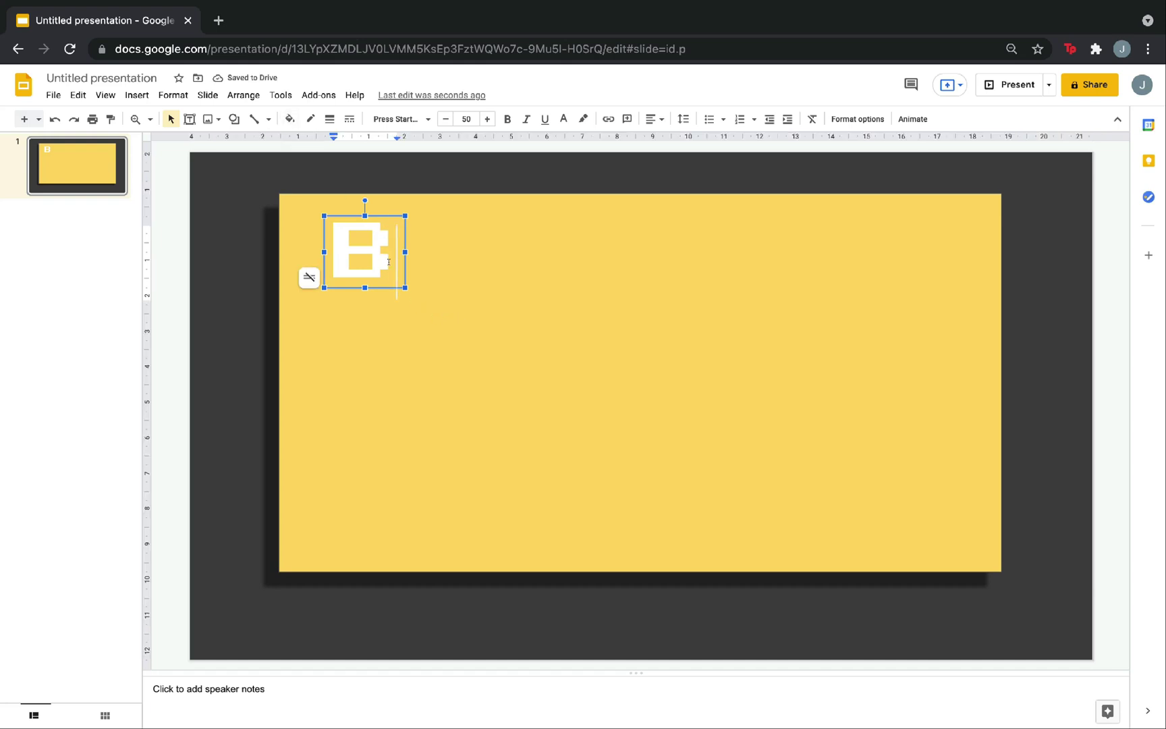
click(290, 119)
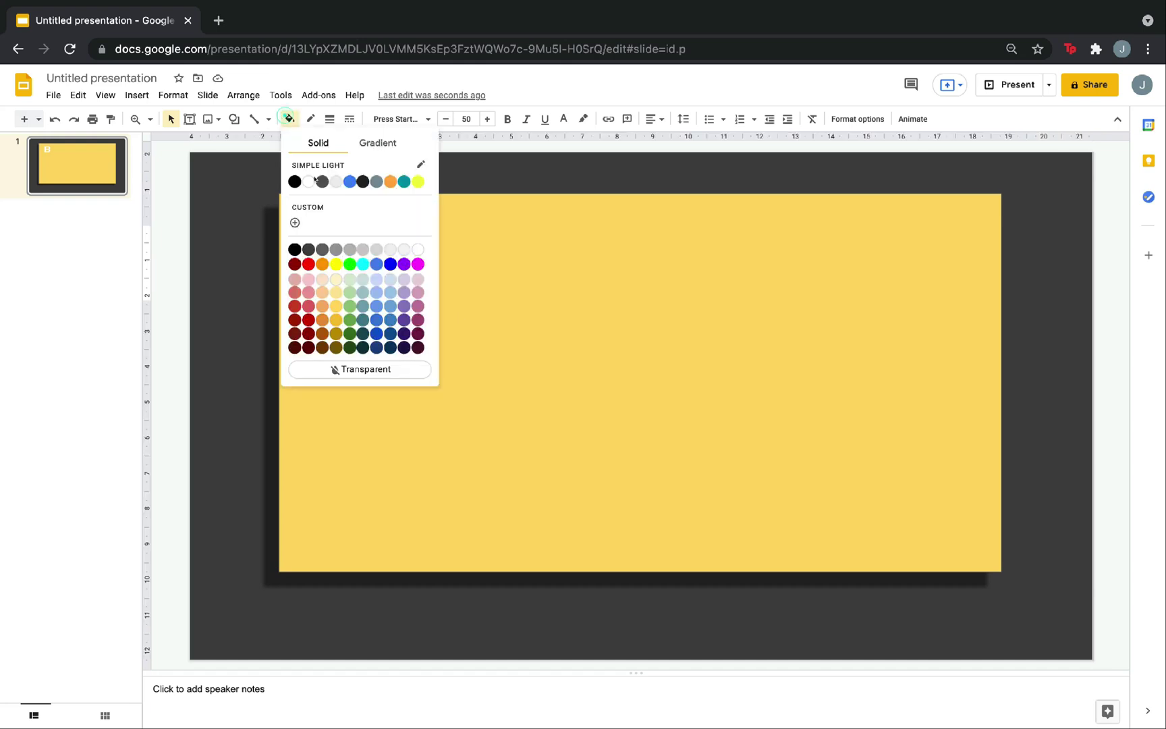
- Fill the B tile pink and paste three copies, forming a centred row of four tiles
click(301, 286)
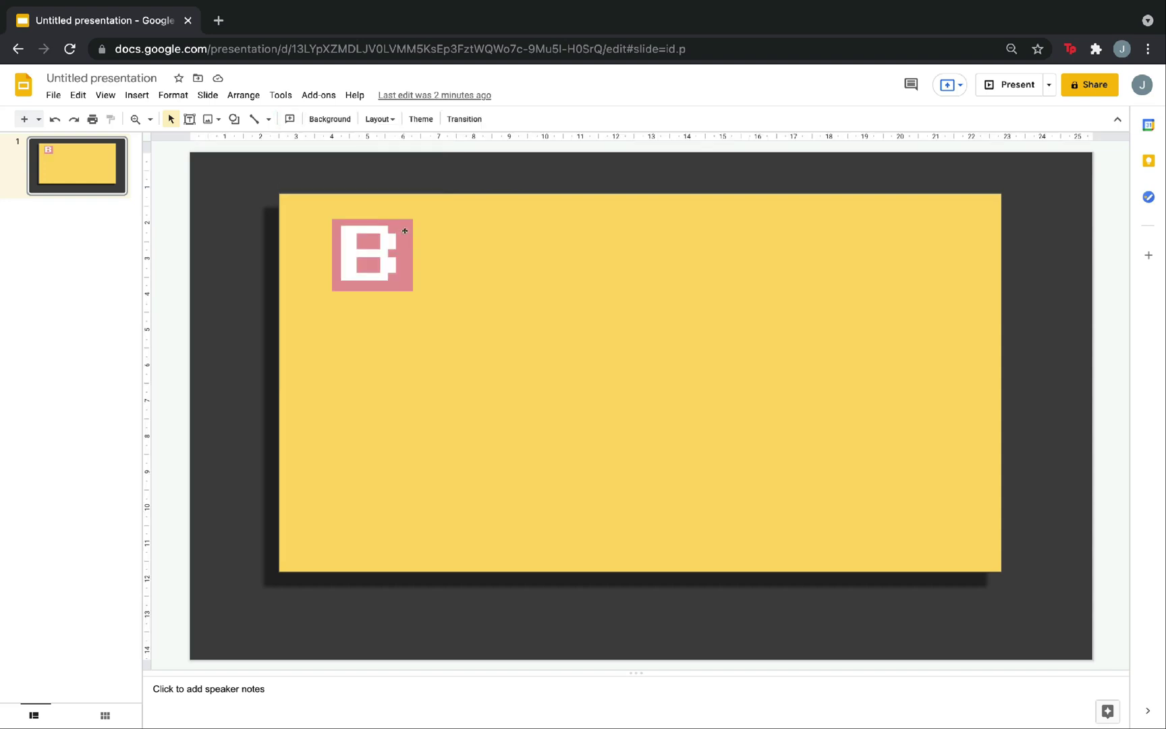
click(405, 231)
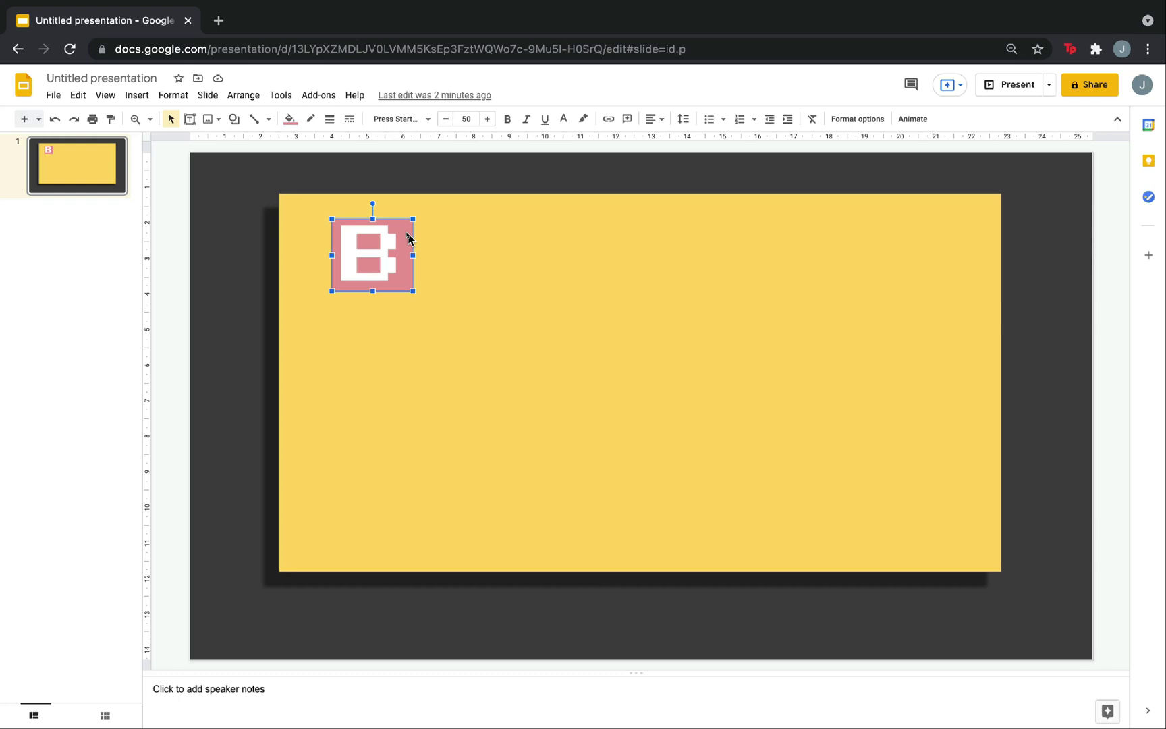
right_click(407, 237)
click(439, 267)
click(454, 251)
key(ctrl+v)
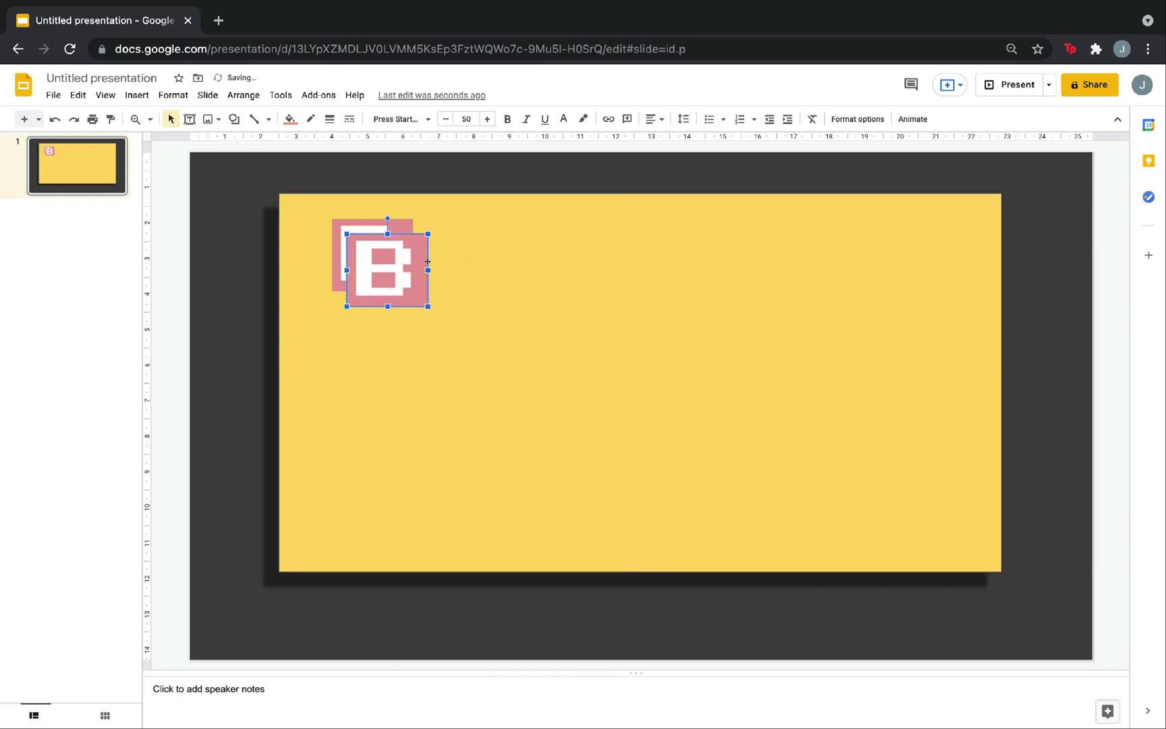
drag(462, 250, 463, 251)
key(ctrl+v)
drag(415, 297, 556, 251)
key(ctrl+v)
drag(412, 264, 645, 218)
key(ctrl+a)
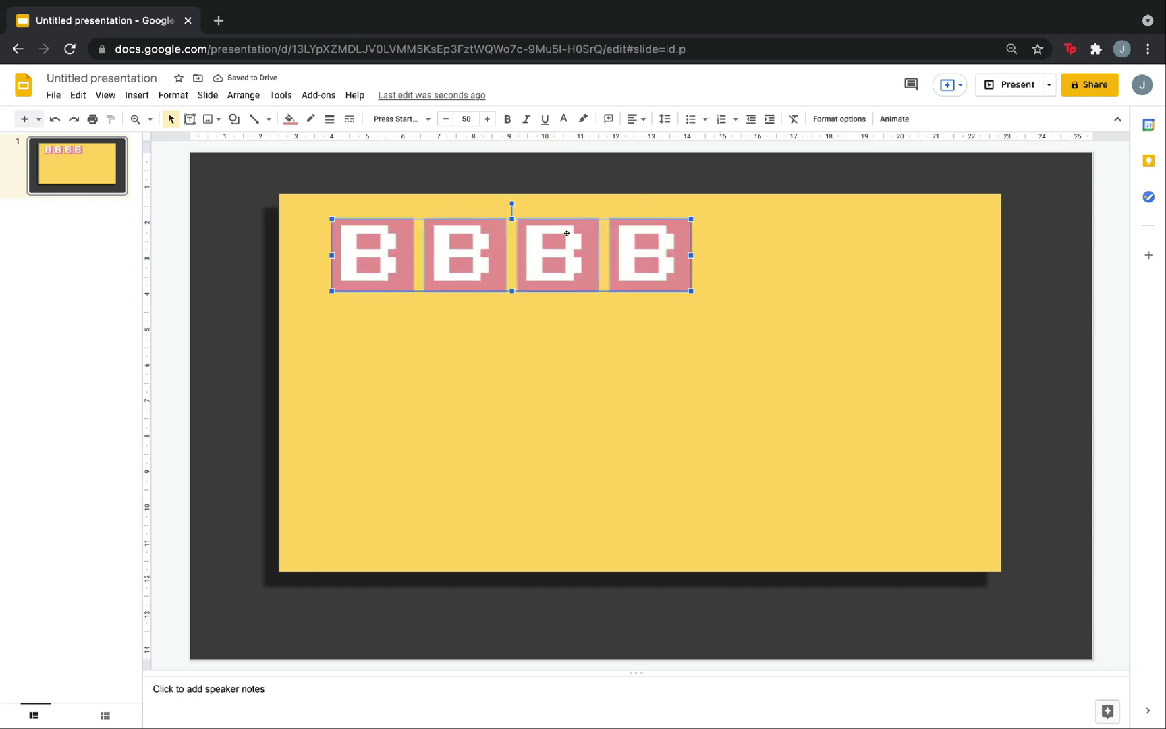
drag(567, 234, 695, 236)
- Retype the copied tiles' letters so the top row spells BATA
click(630, 281)
text(A)
key(Tab)
text(T)
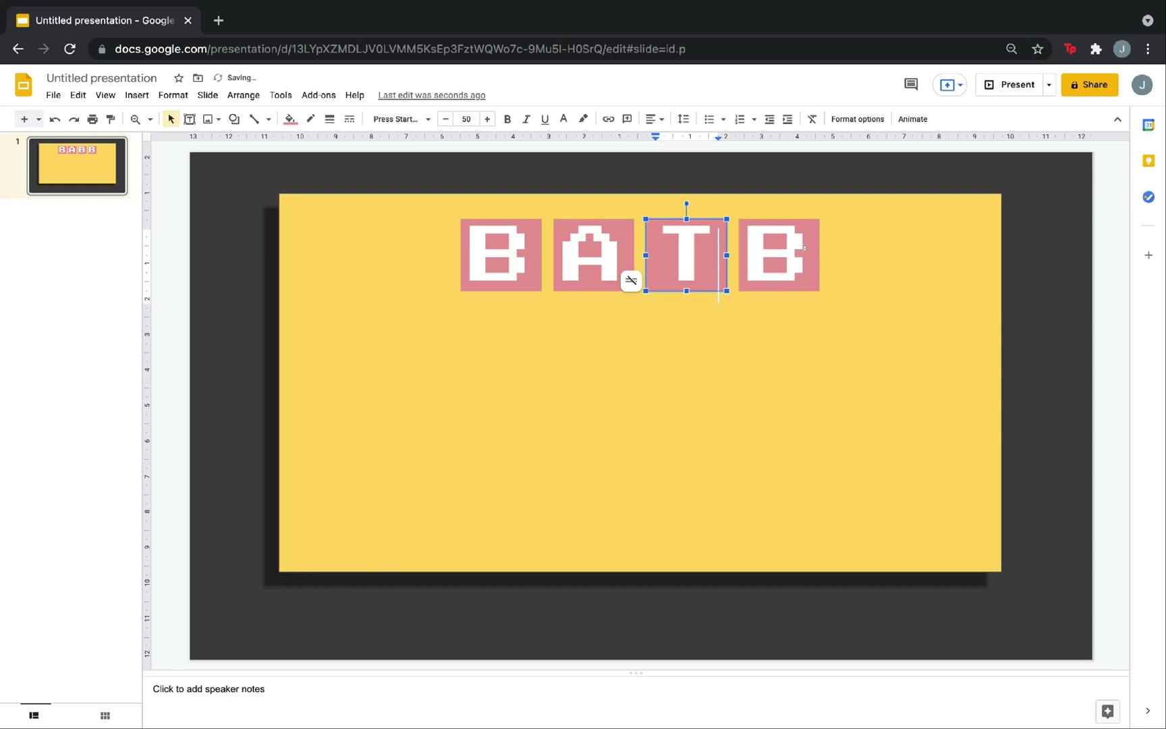
key(Tab)
text(A)
key(Escape)
- Duplicate the BATA row twice to create three stacked rows of tiles
click(487, 246)
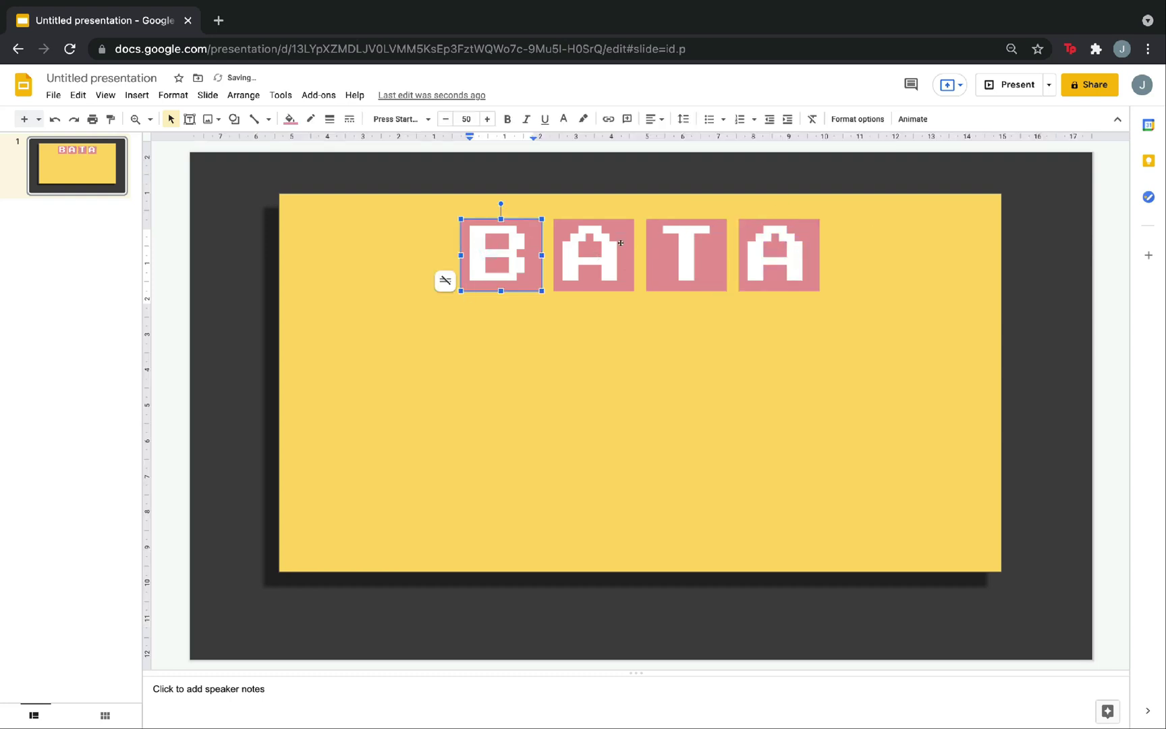
shift+click(588, 249)
shift+click(688, 237)
shift+click(759, 237)
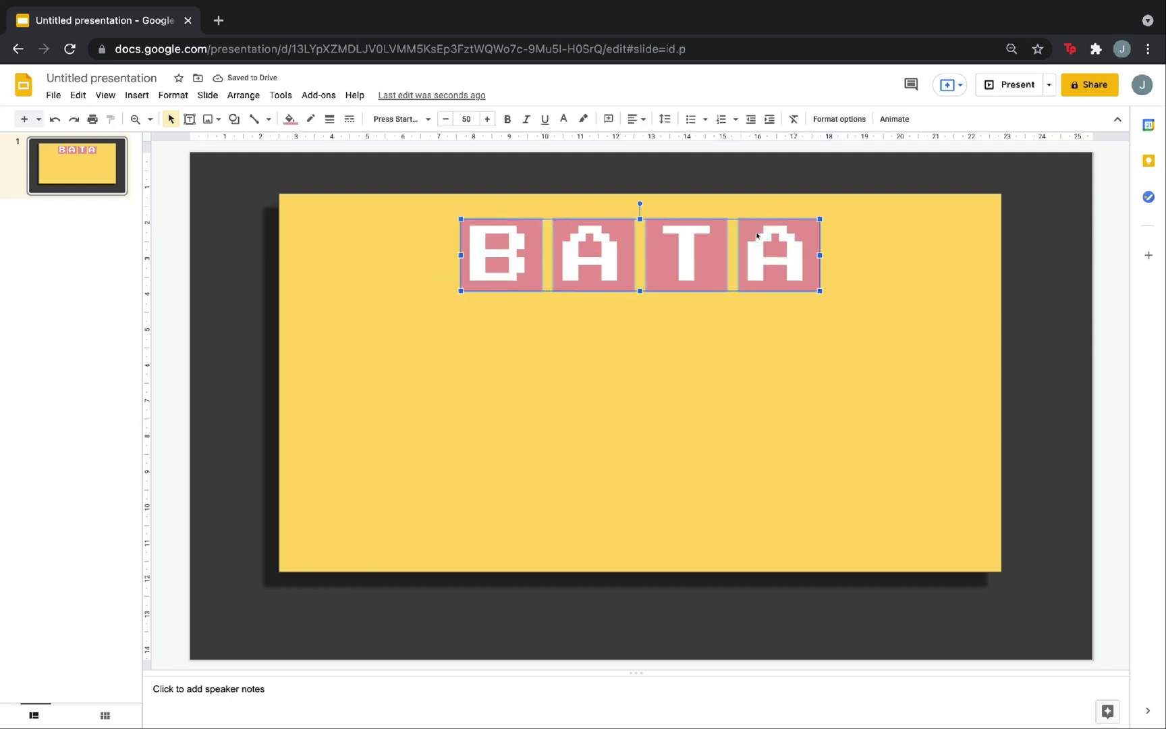
key(ctrl+d)
drag(763, 255, 763, 418)
key(ctrl+d)
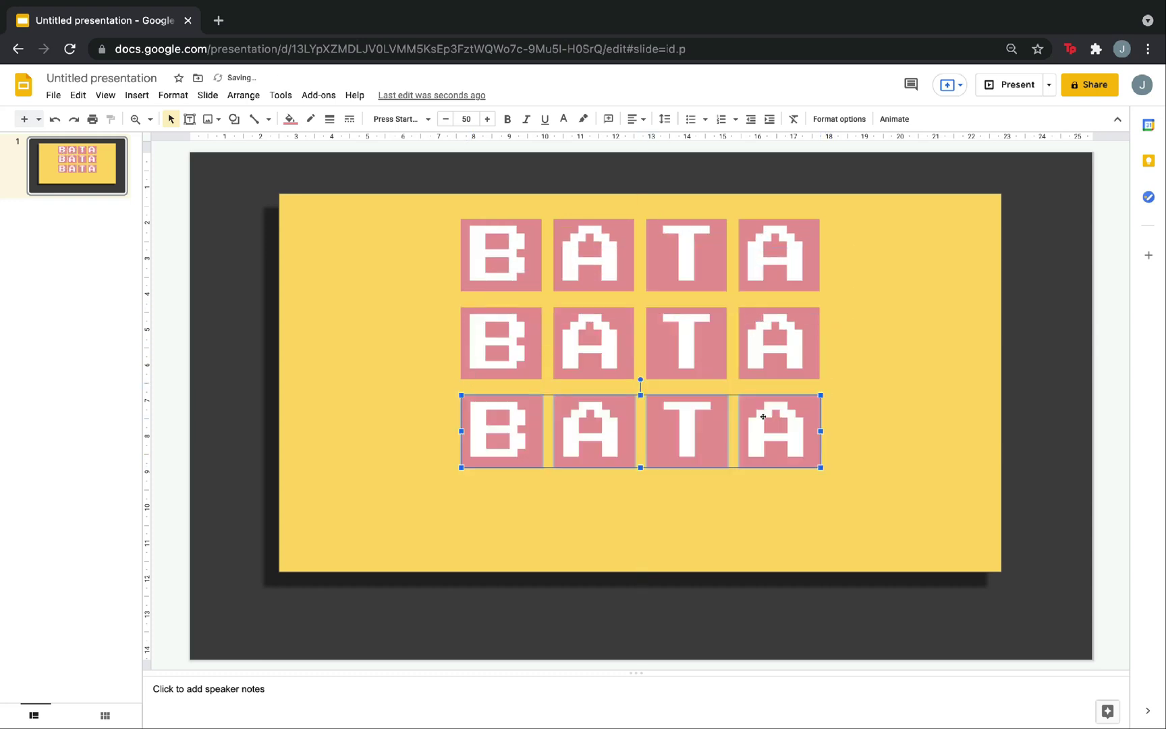
click(451, 344)
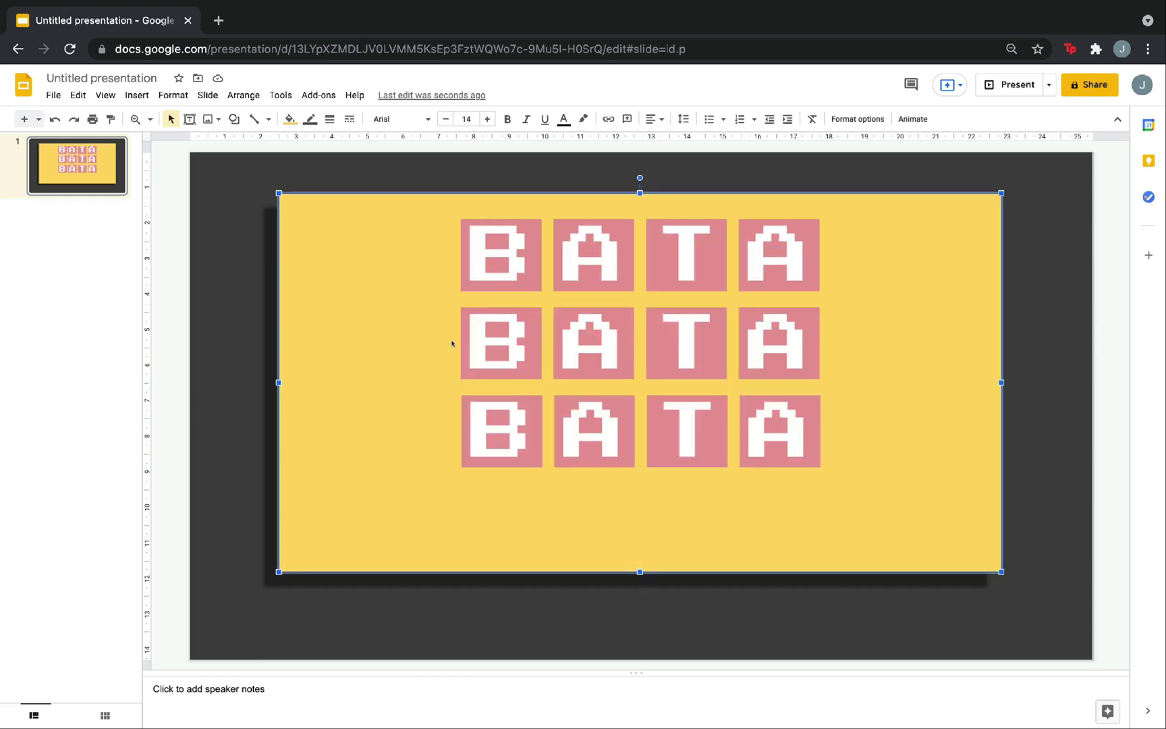
- Retype the middle row's letters to spell GAME
double_click(500, 338)
text(G)
double_click(686, 337)
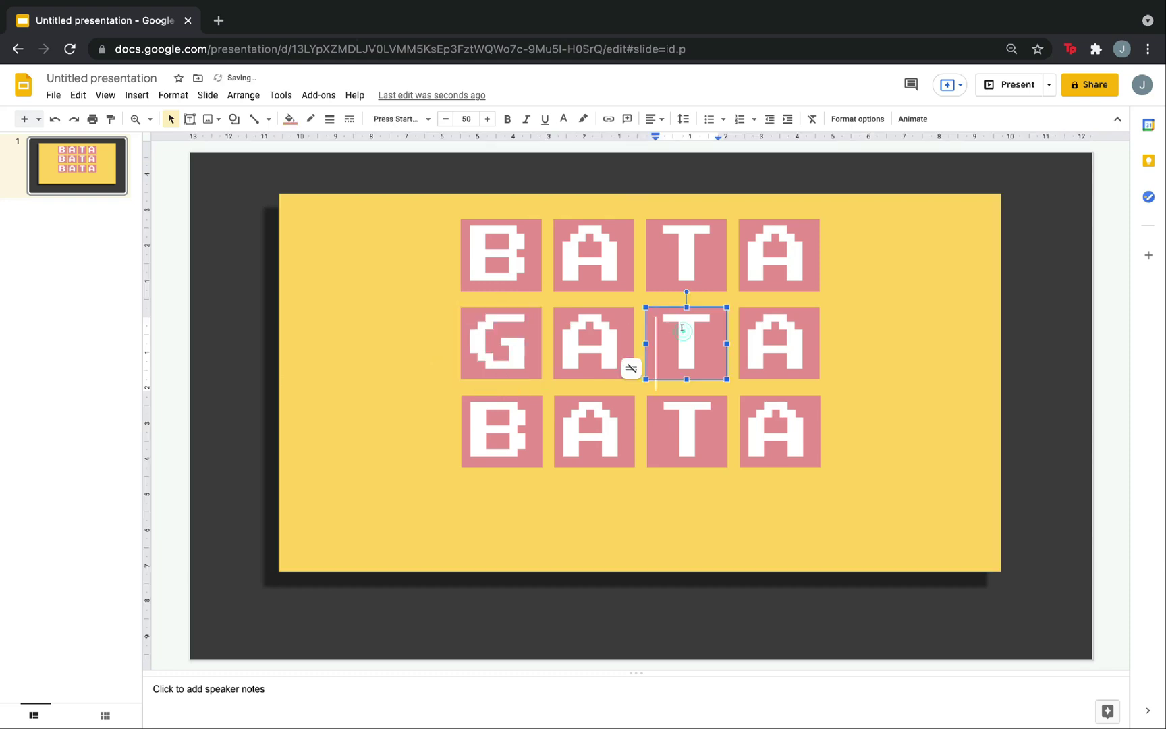
text(M)
double_click(801, 340)
text(E)
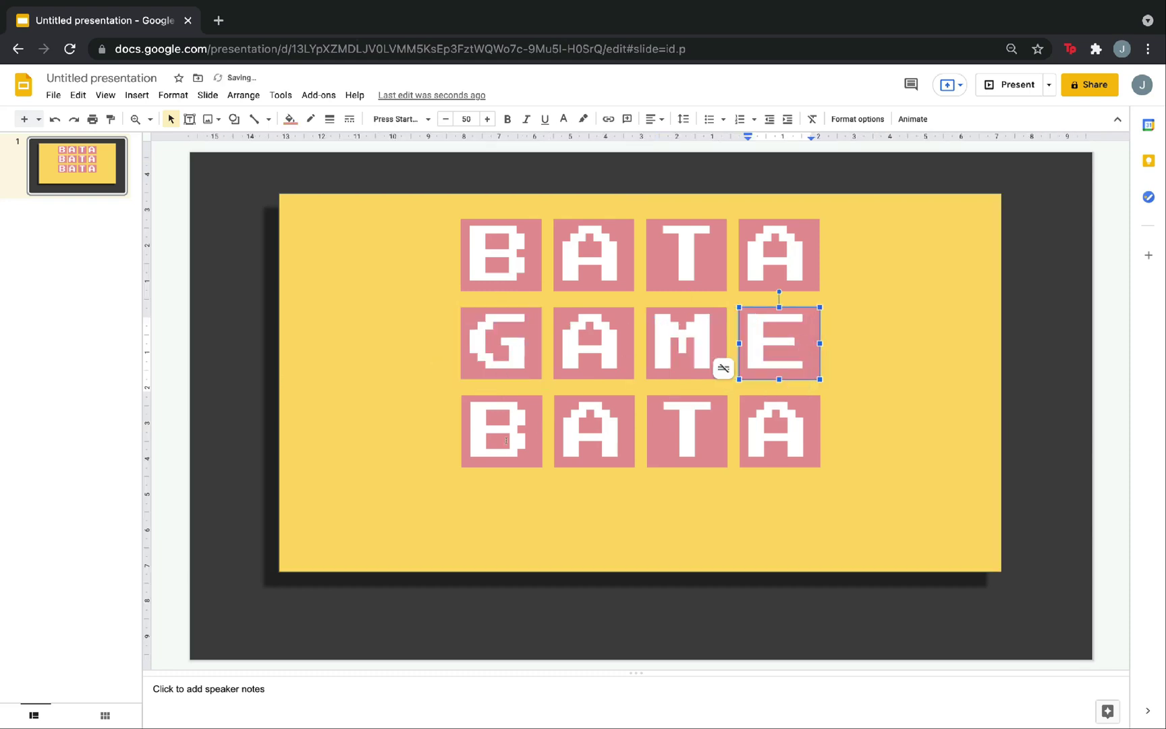
- Retype the bottom row's letters to spell KNB?
click(499, 442)
text(A)
double_click(500, 442)
text(K)
double_click(593, 432)
text(N)
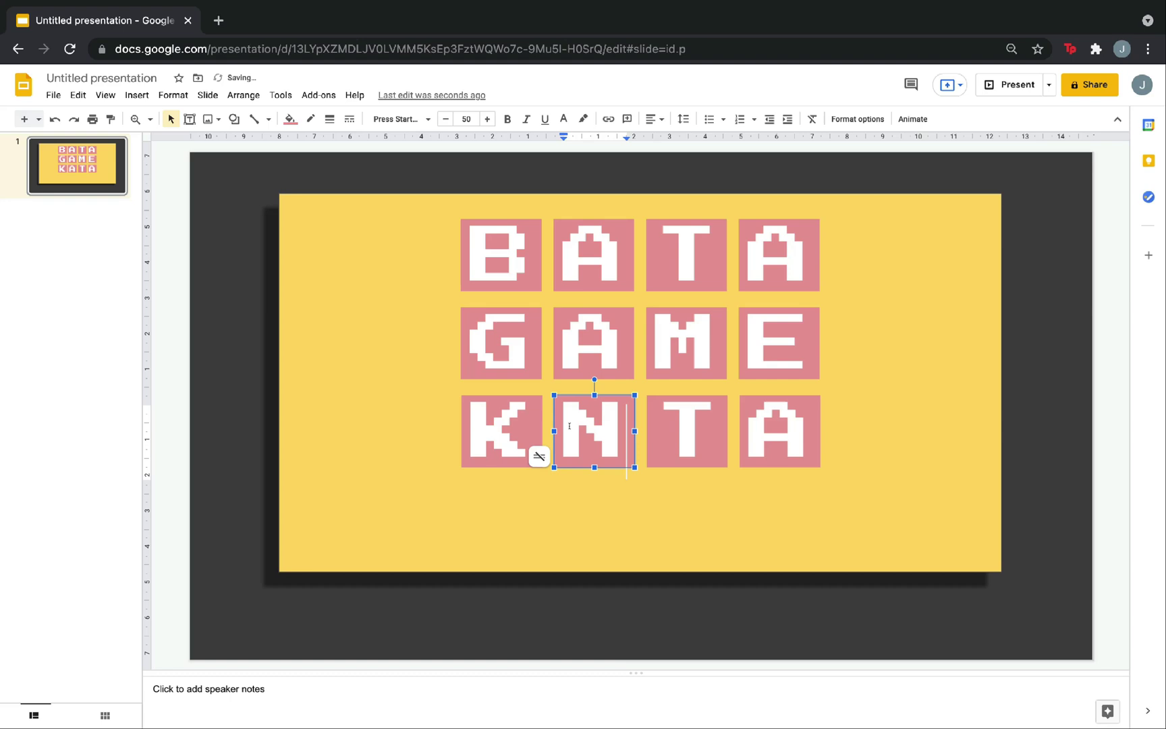
double_click(683, 431)
text(B)
double_click(780, 432)
text(?)
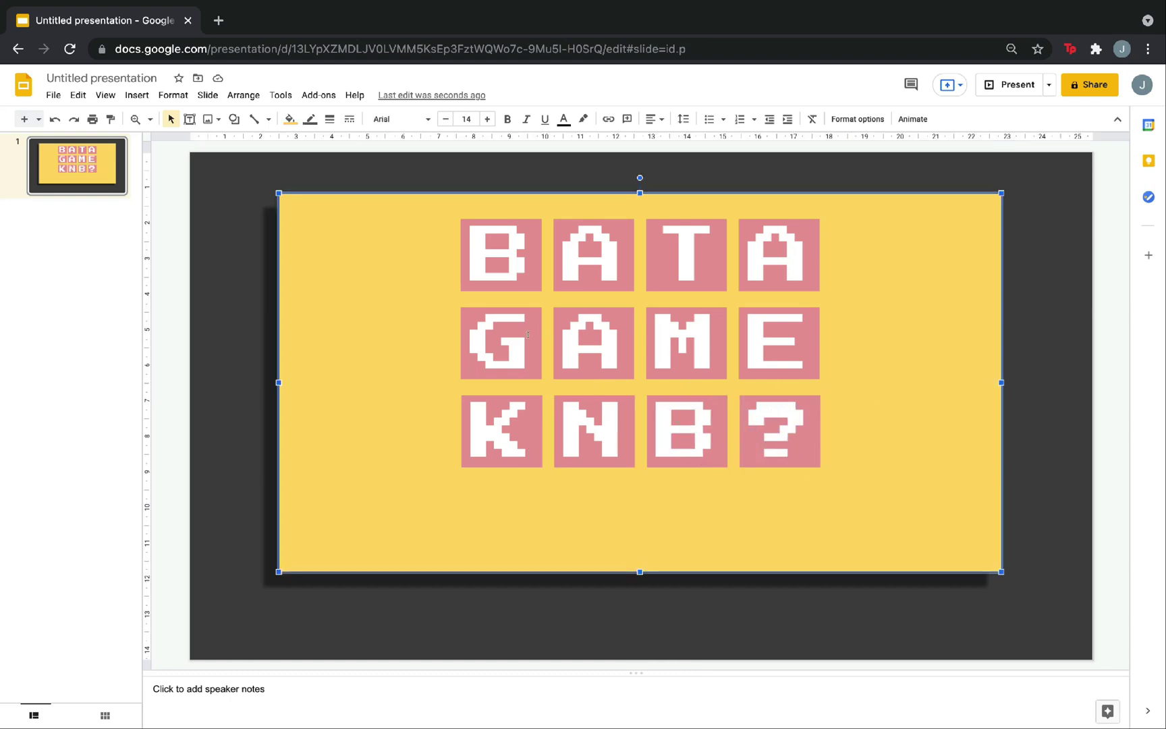
- Fill the GAME tiles light green and the KNB? tiles light blue
click(527, 334)
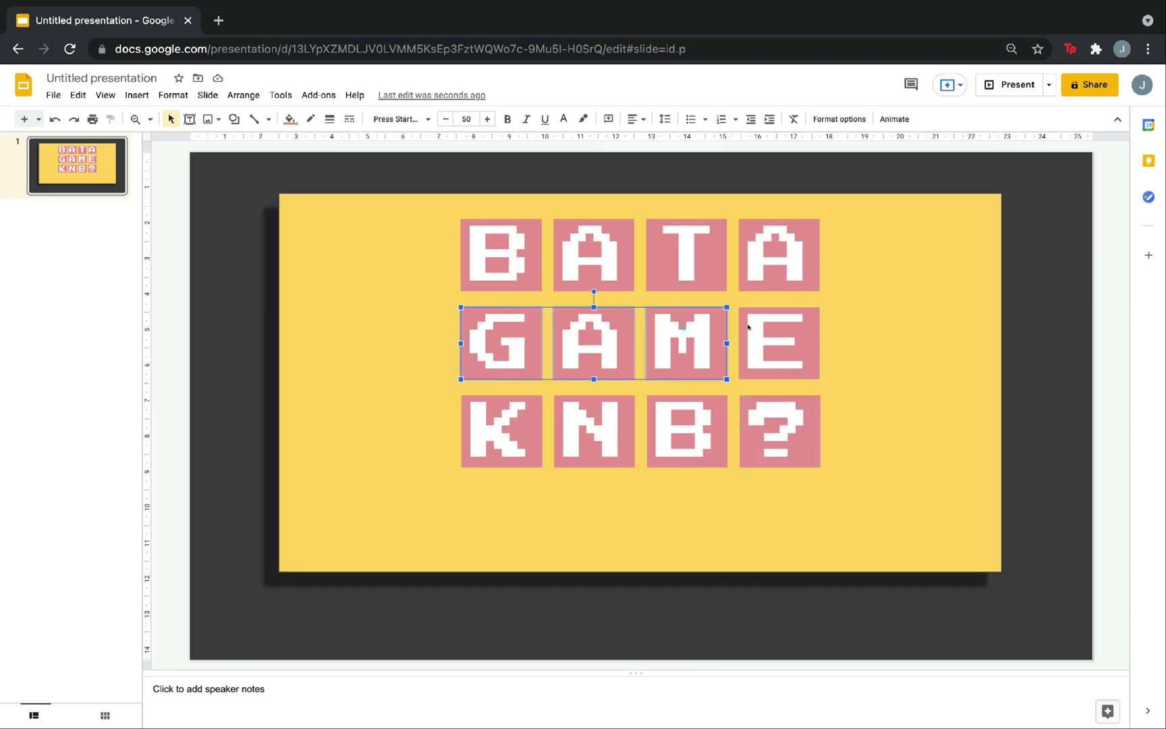
click(290, 119)
click(349, 292)
click(781, 419)
click(290, 119)
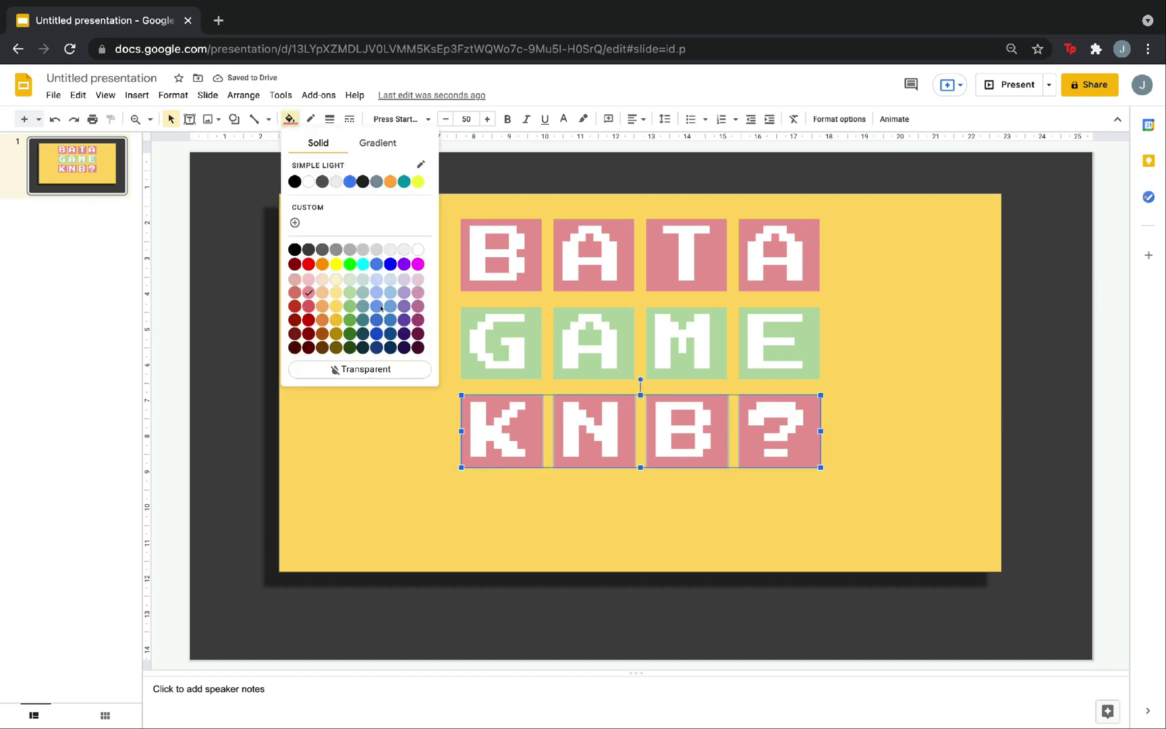
click(377, 292)
click(268, 282)
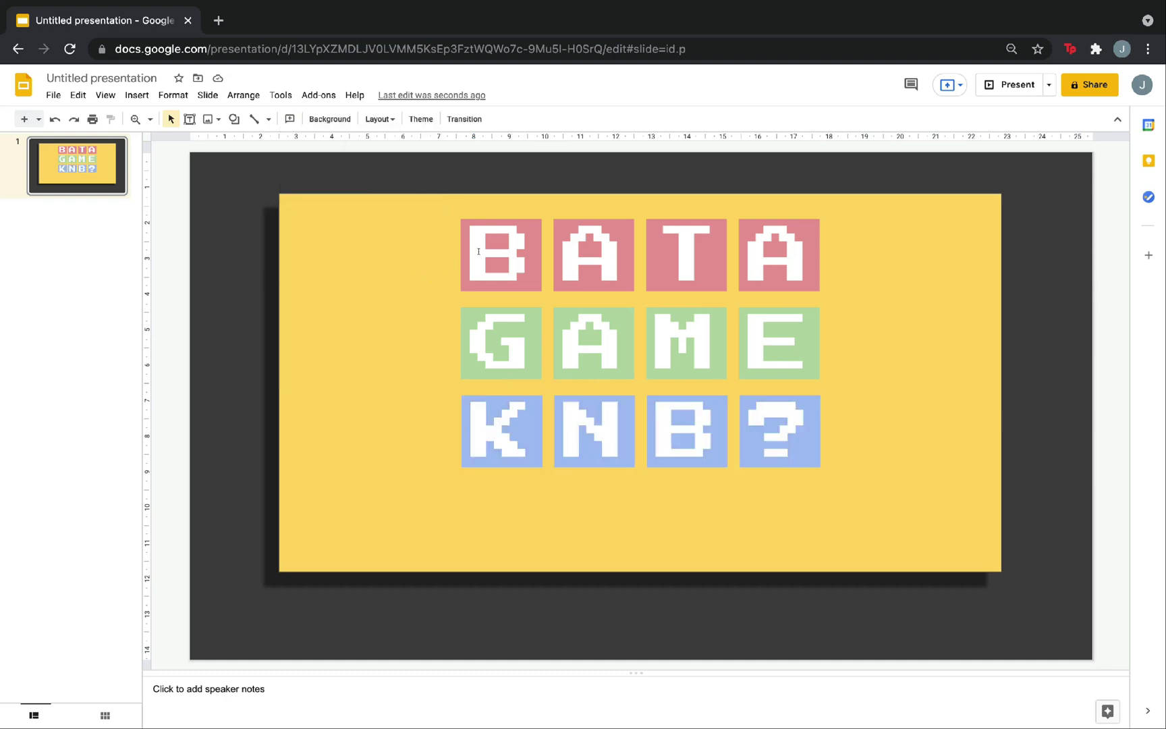
- Give all twelve letter tiles 4px black borders
click(482, 251)
shift+click(594, 250)
shift+click(688, 245)
shift+click(749, 246)
shift+click(753, 341)
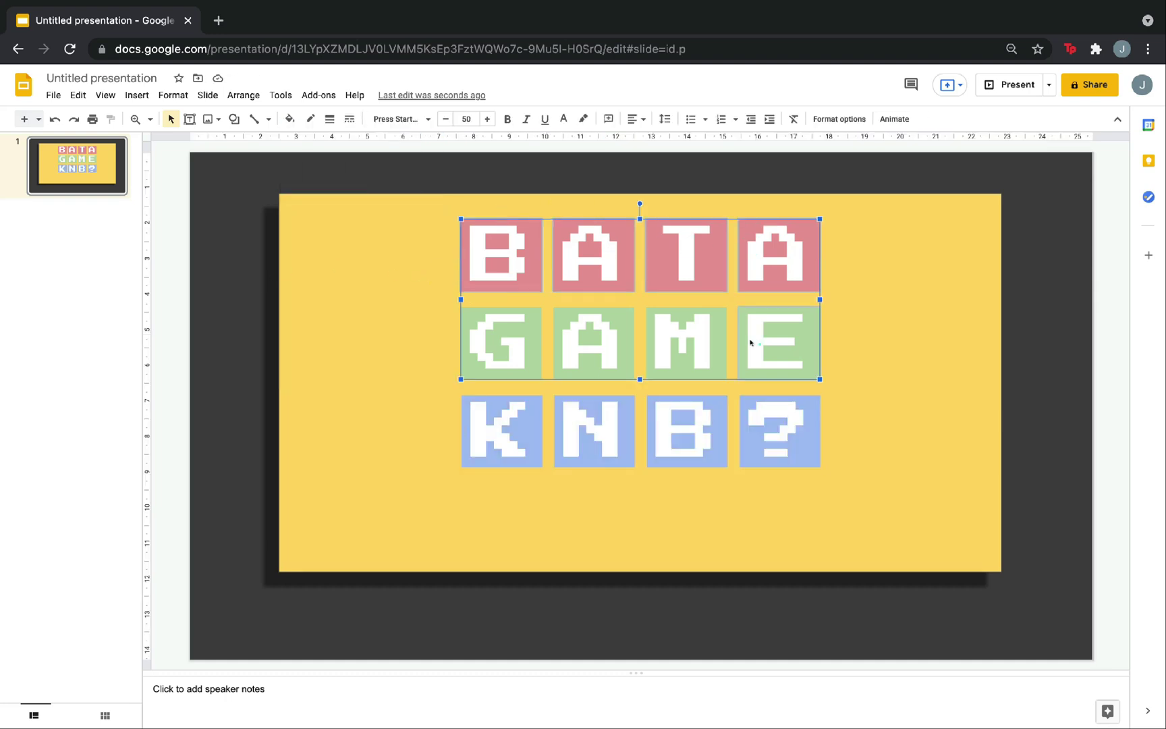
shift+click(686, 338)
shift+click(599, 333)
key(ctrl+a)
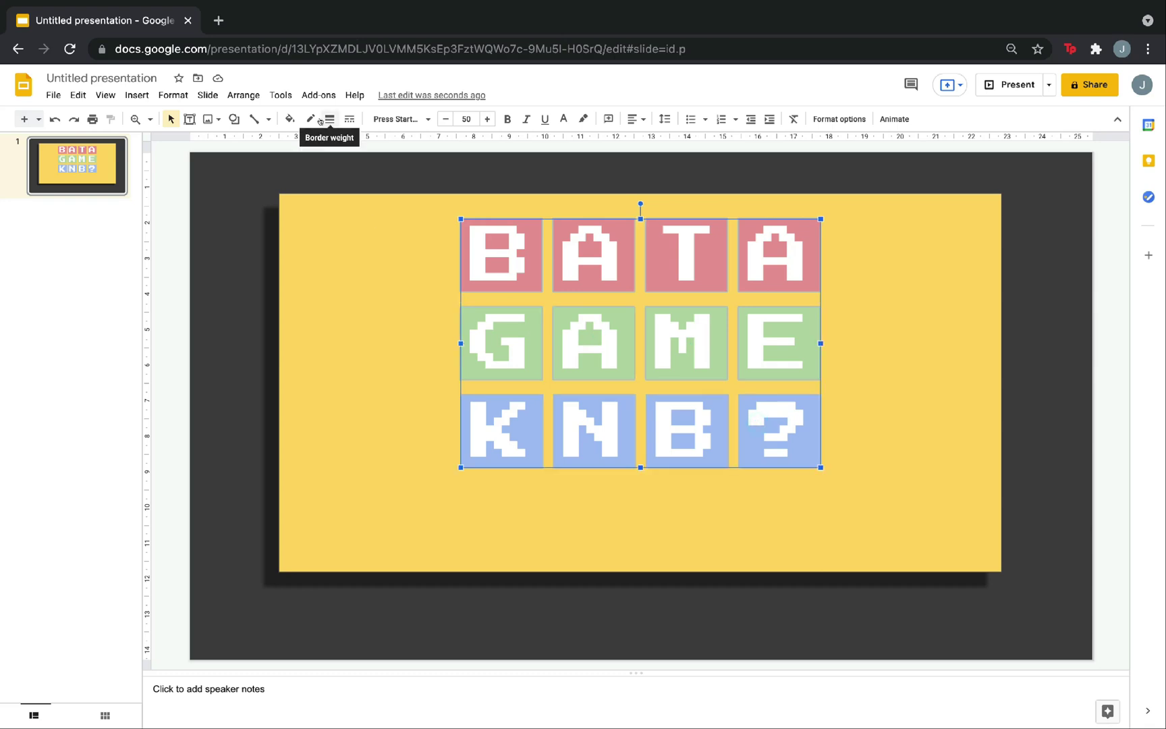
click(329, 119)
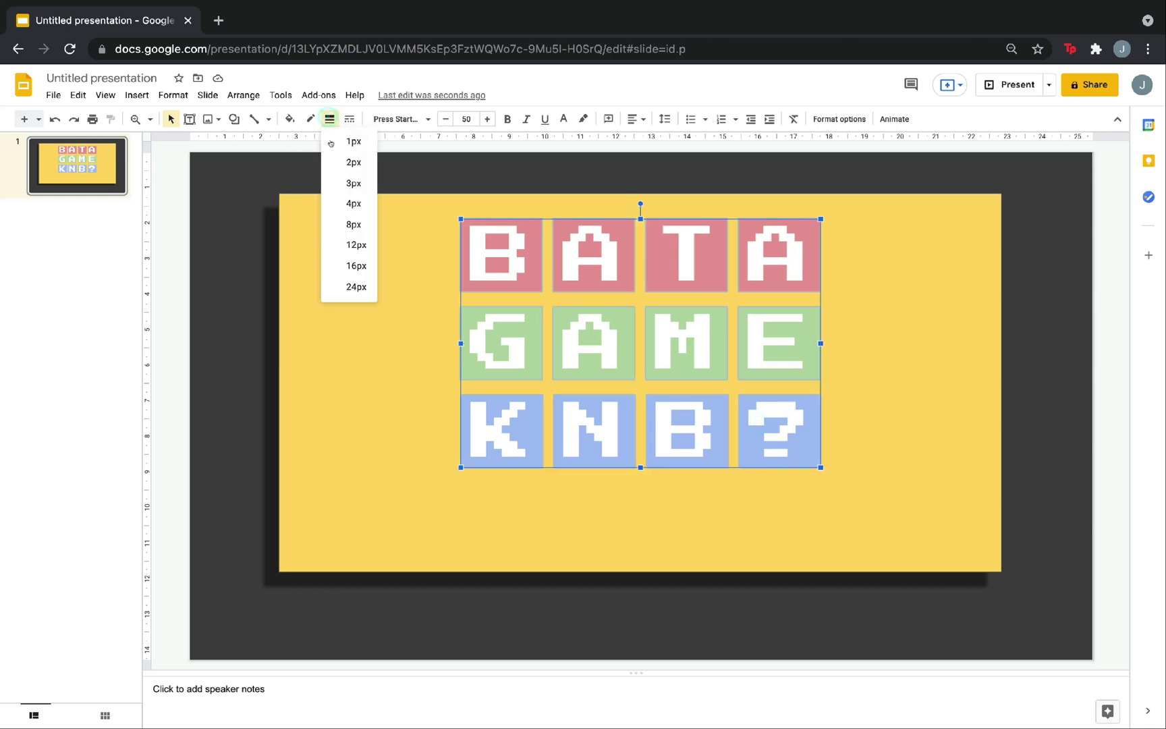
click(346, 205)
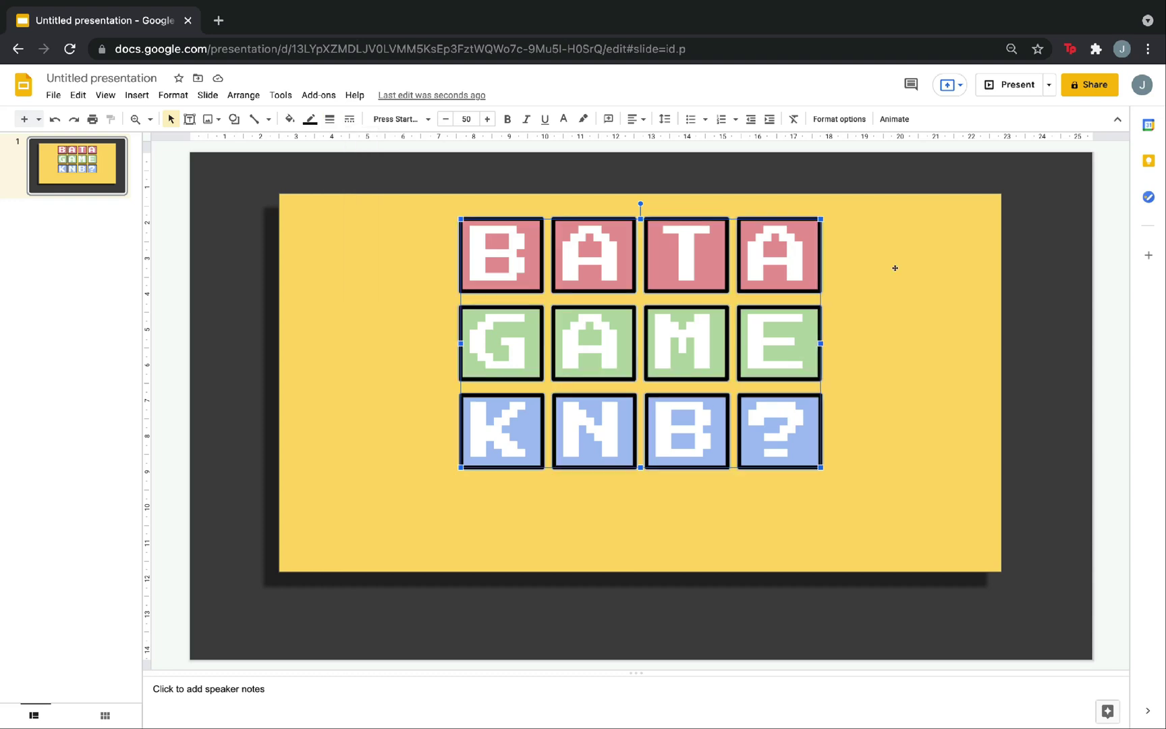
click(895, 268)
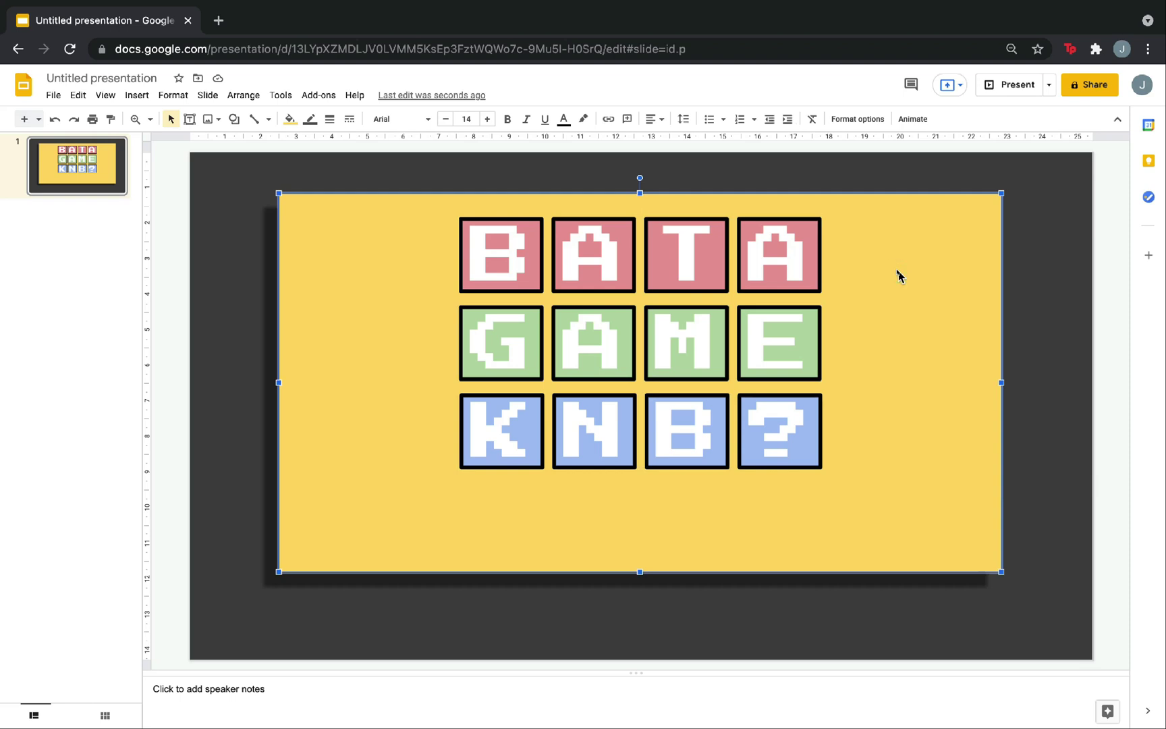
- Duplicate the yellow rectangle into two thin bars at the bottom, both filled white
key(ctrl+d)
drag(690, 265, 629, 578)
drag(1014, 604, 584, 608)
drag(513, 608, 929, 614)
click(503, 625)
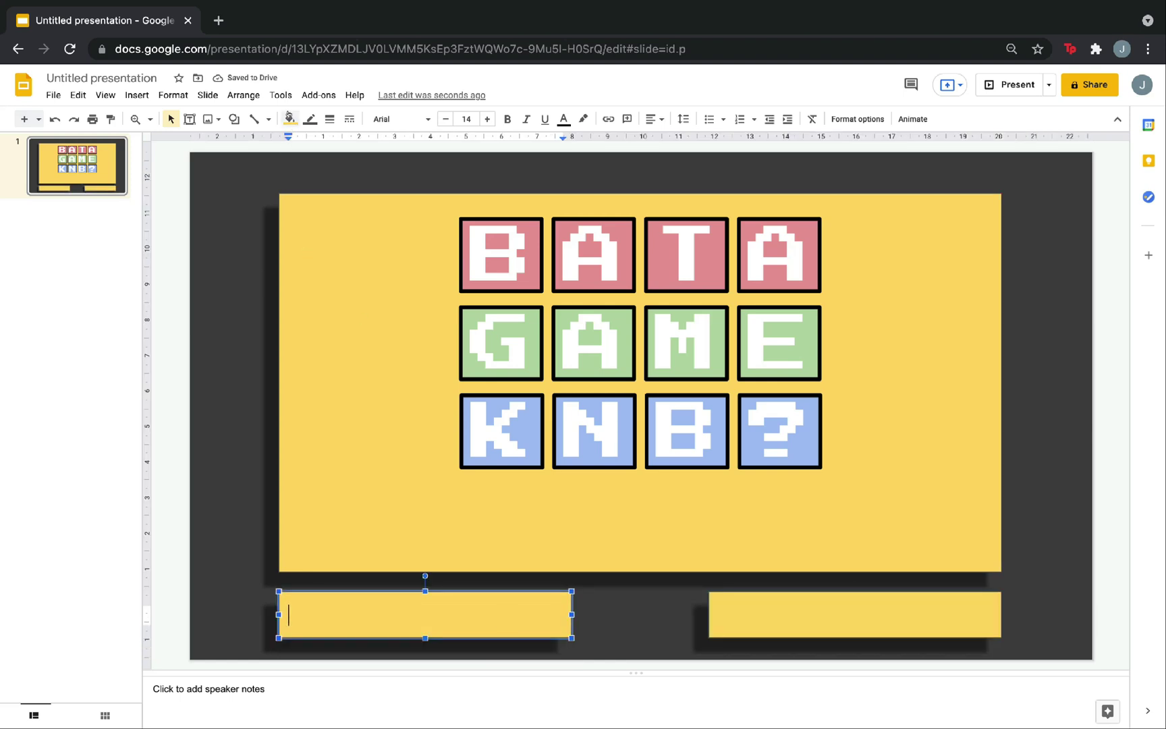
click(289, 118)
click(308, 181)
click(775, 605)
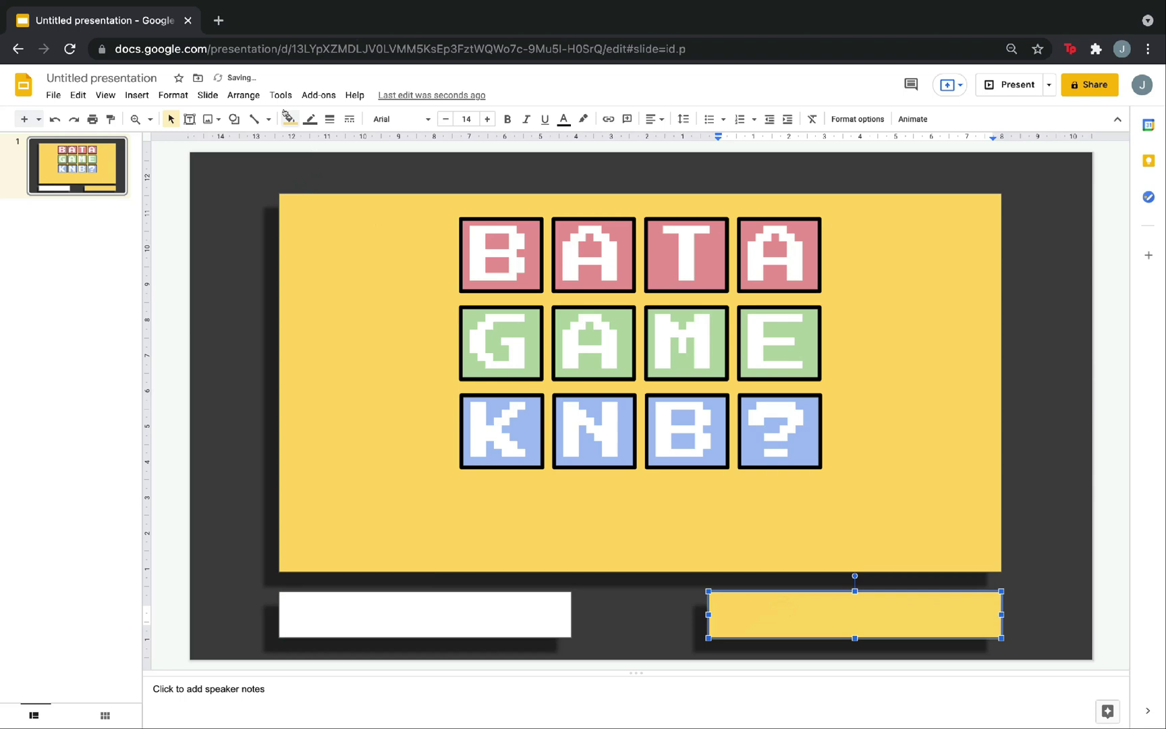
click(290, 118)
click(308, 182)
click(339, 615)
- Label the bars 'Game Na!' and 'How to Play?', centred in Press Start 2P
click(356, 605)
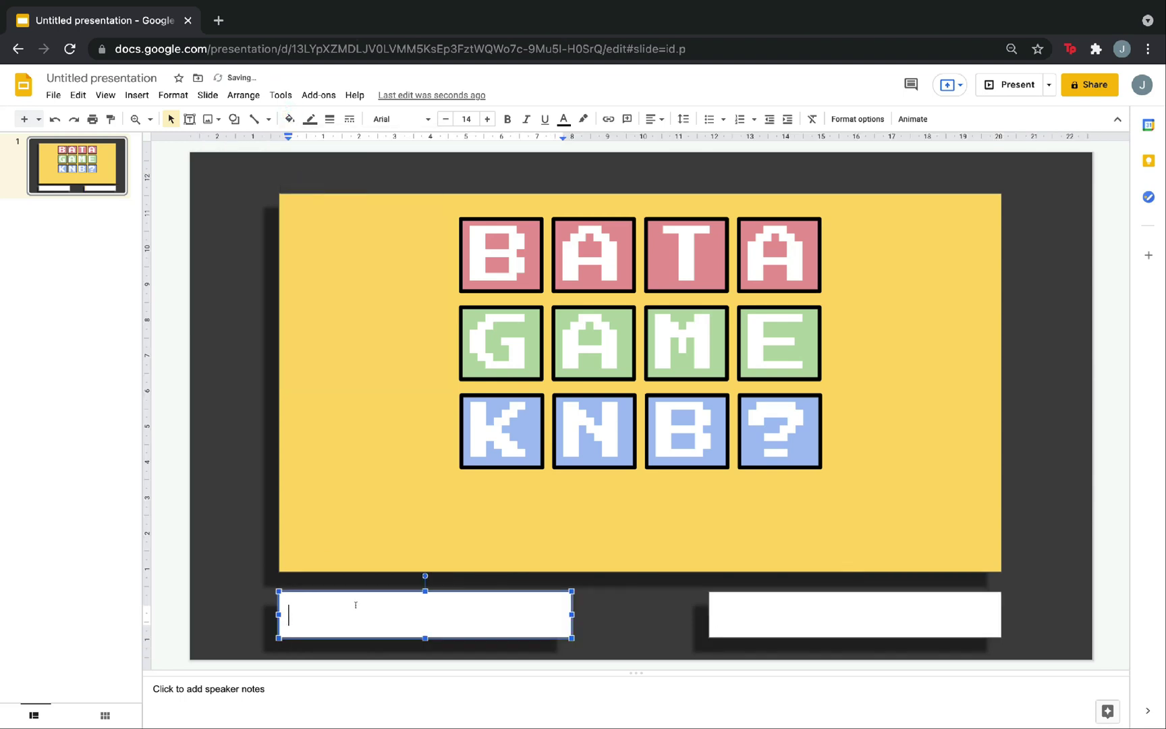
text(Game Na!)
key(ctrl+a)
click(400, 119)
click(432, 195)
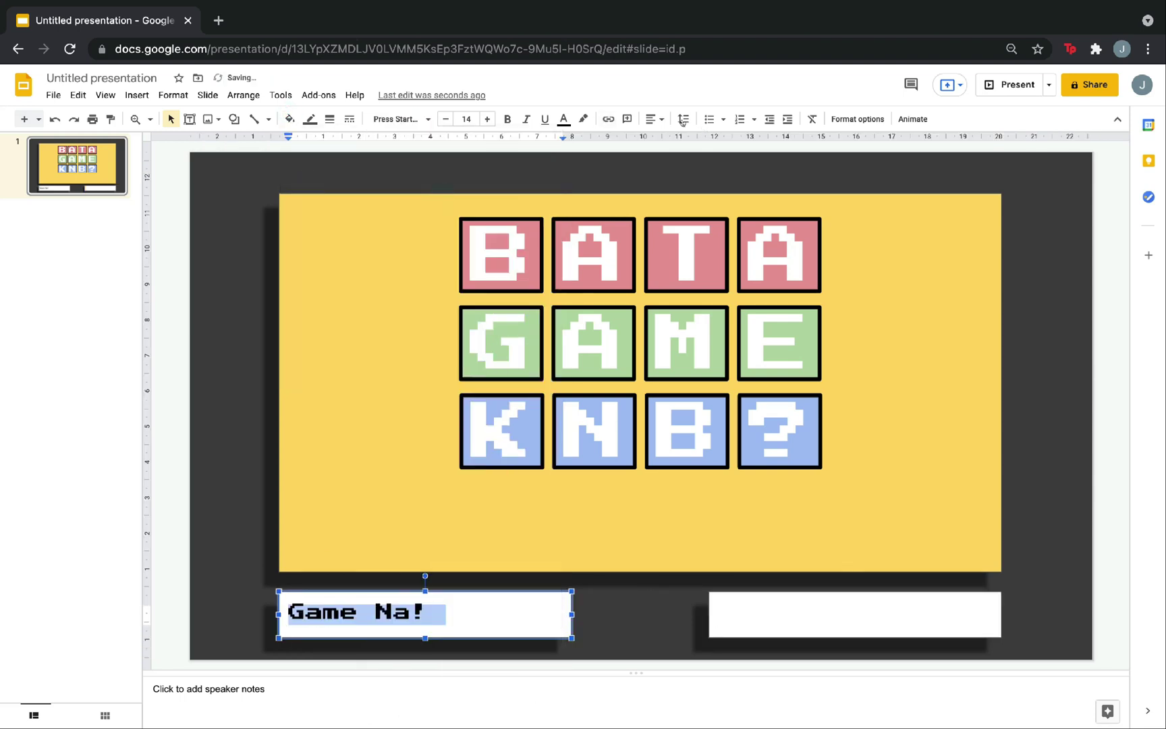
click(855, 615)
text(How to )
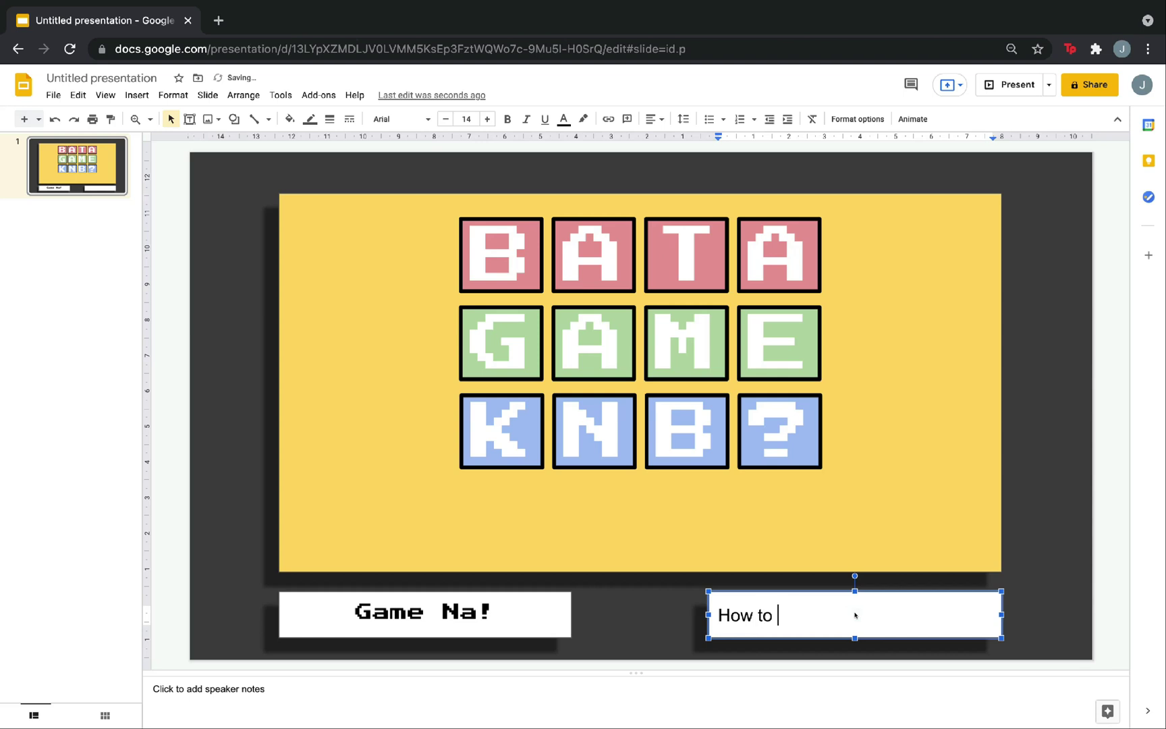
text(Play?)
key(ctrl+a)
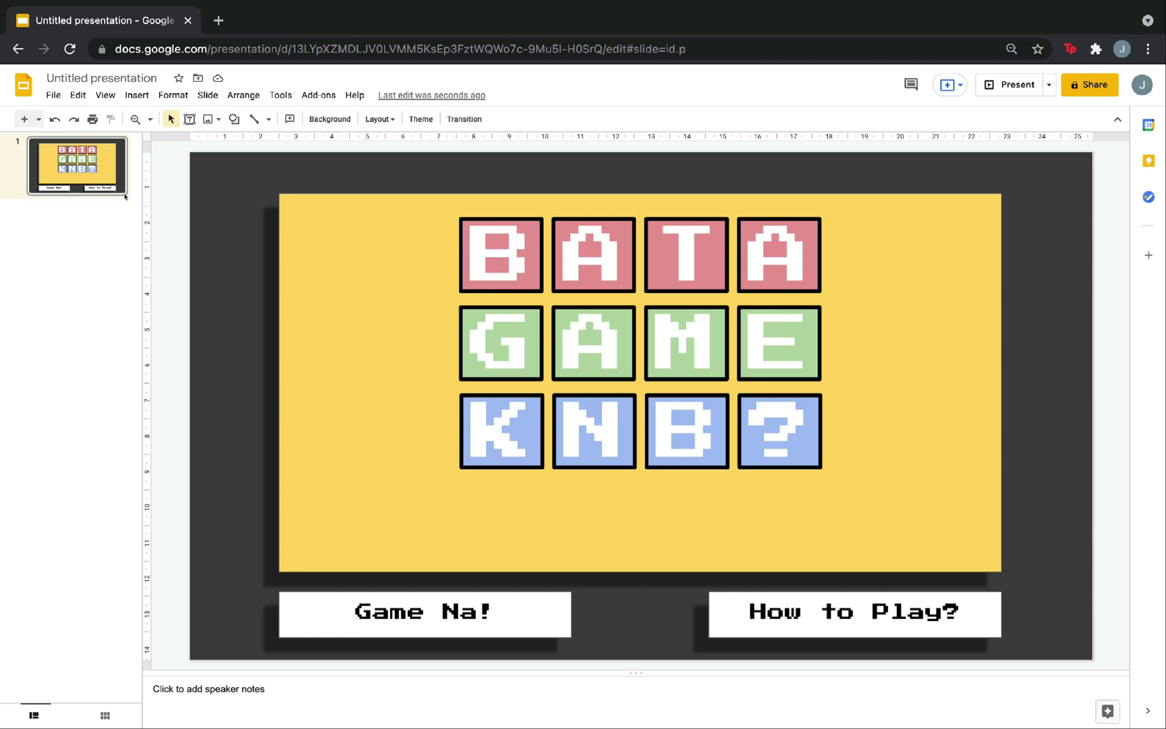
- Duplicate slide 1 and delete the Game Na! box and all extra letter blocks
right_click(123, 173)
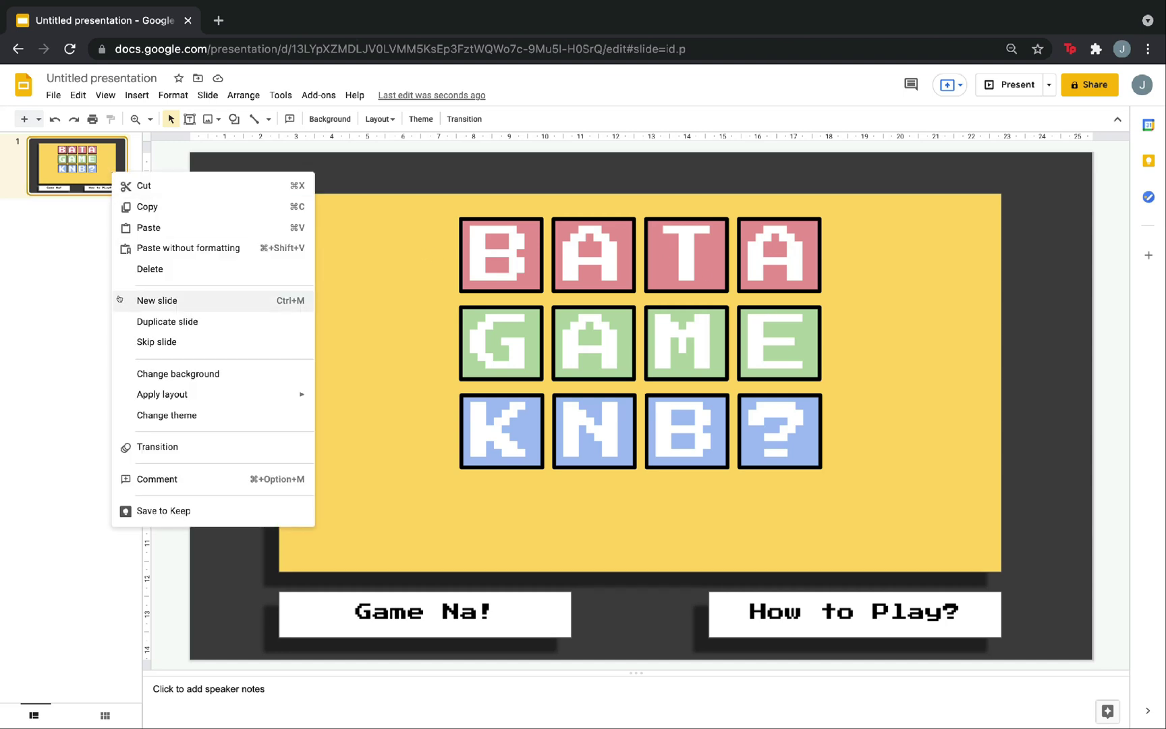
click(162, 322)
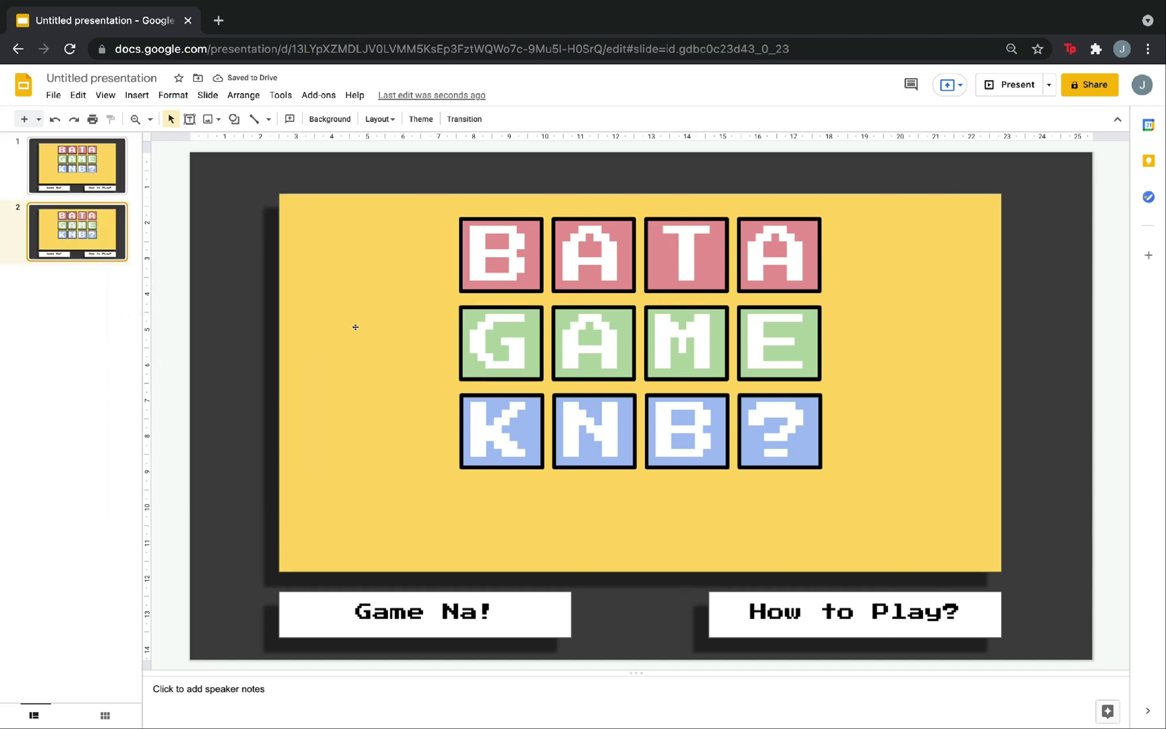
click(535, 610)
key(Delete)
click(743, 453)
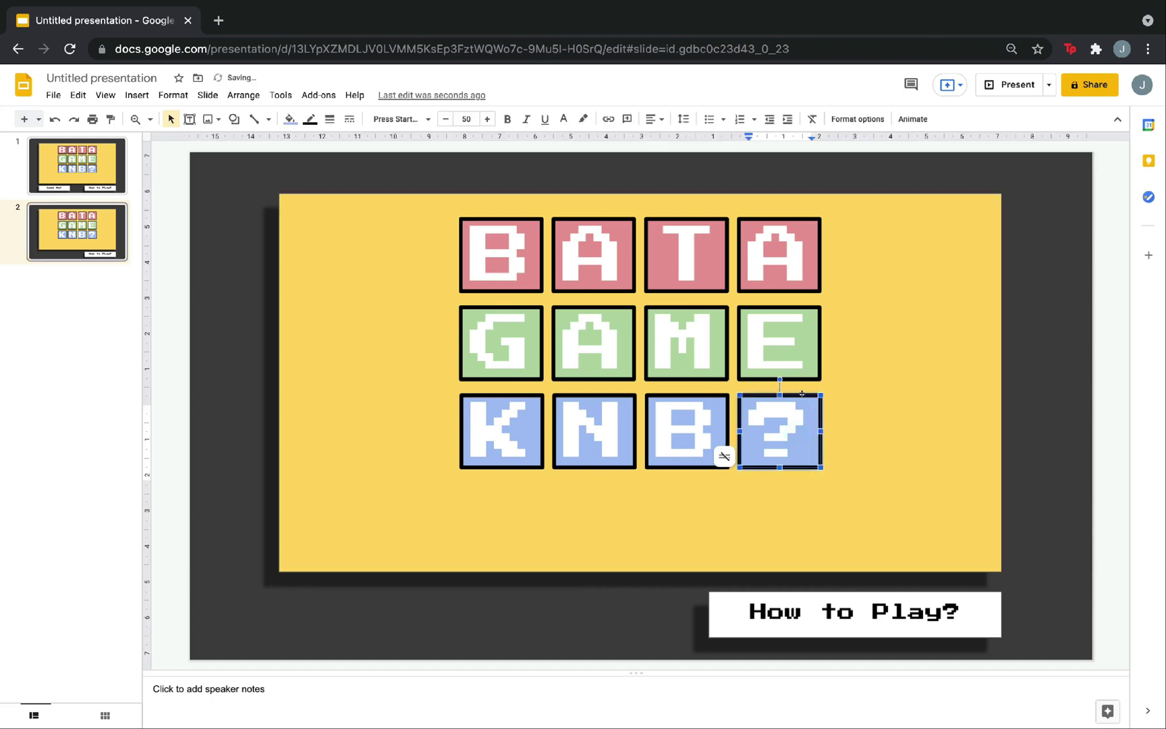
key(Delete)
click(570, 343)
shift+click(501, 343)
key(Delete)
click(594, 431)
key(Delete)
click(594, 255)
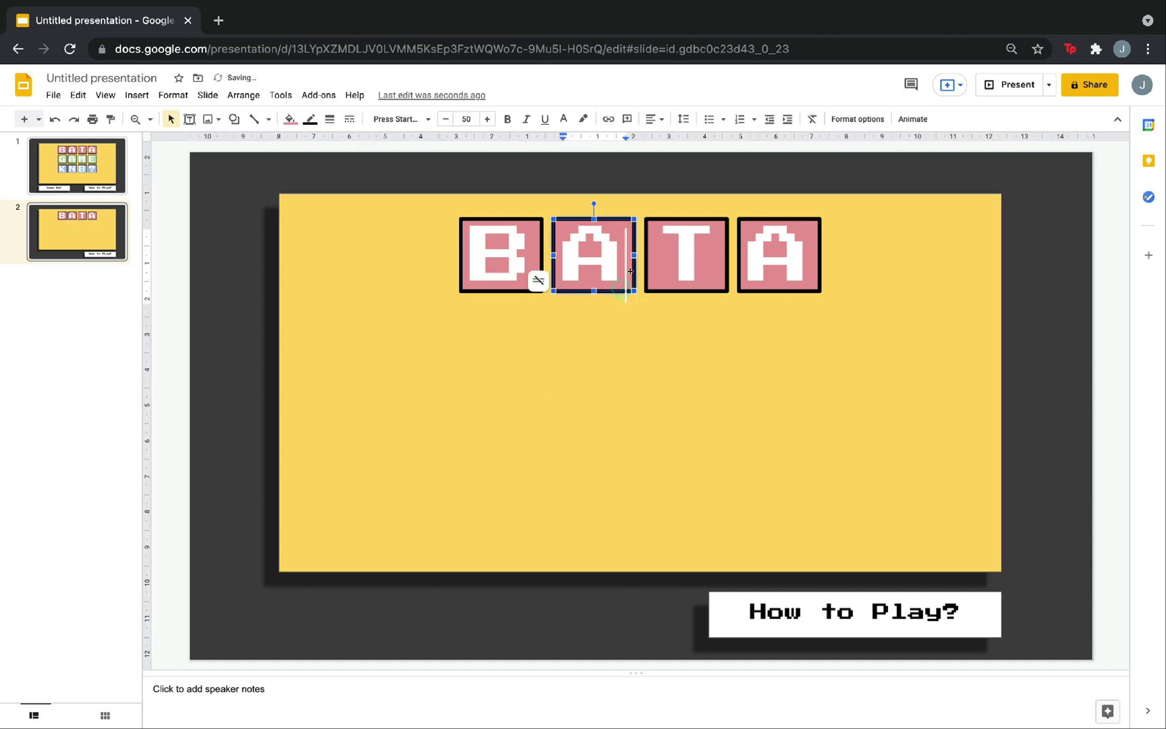
shift+click(687, 255)
key(Delete)
click(815, 239)
key(Delete)
- Stretch the B block into a wide pink title bar reading 'How To Play?' at a smaller size
click(513, 267)
drag(544, 255, 961, 255)
drag(461, 256, 315, 255)
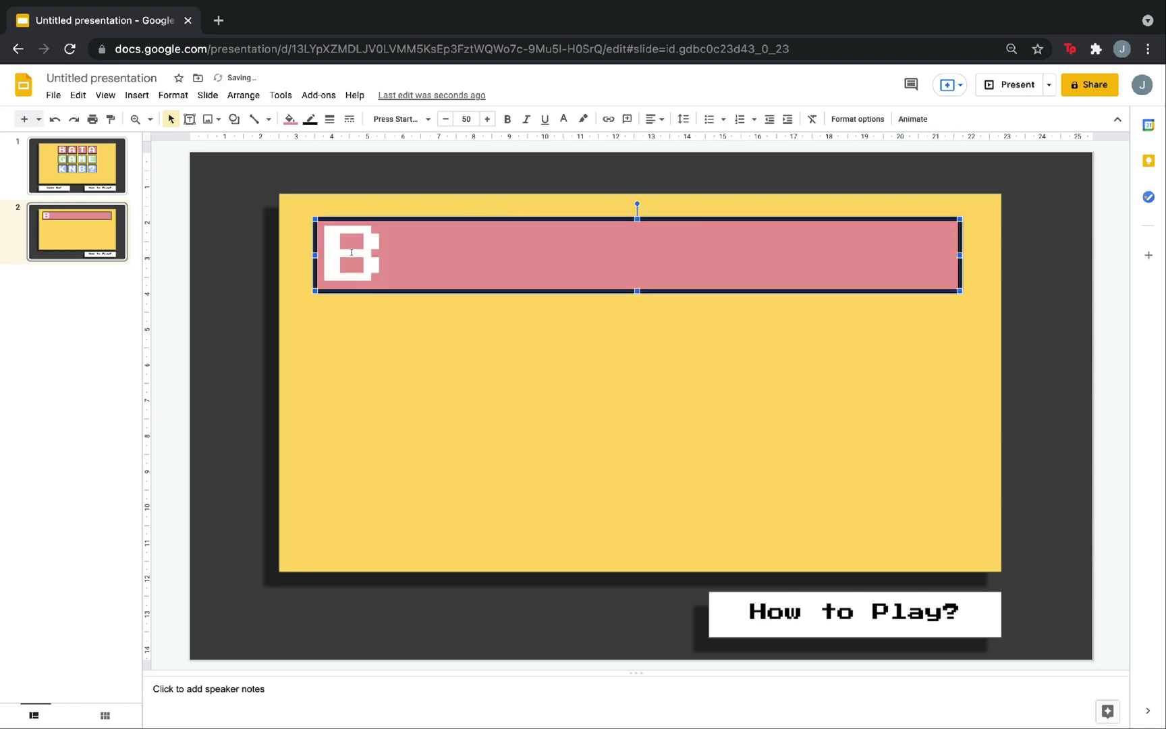
double_click(354, 254)
text(How To )
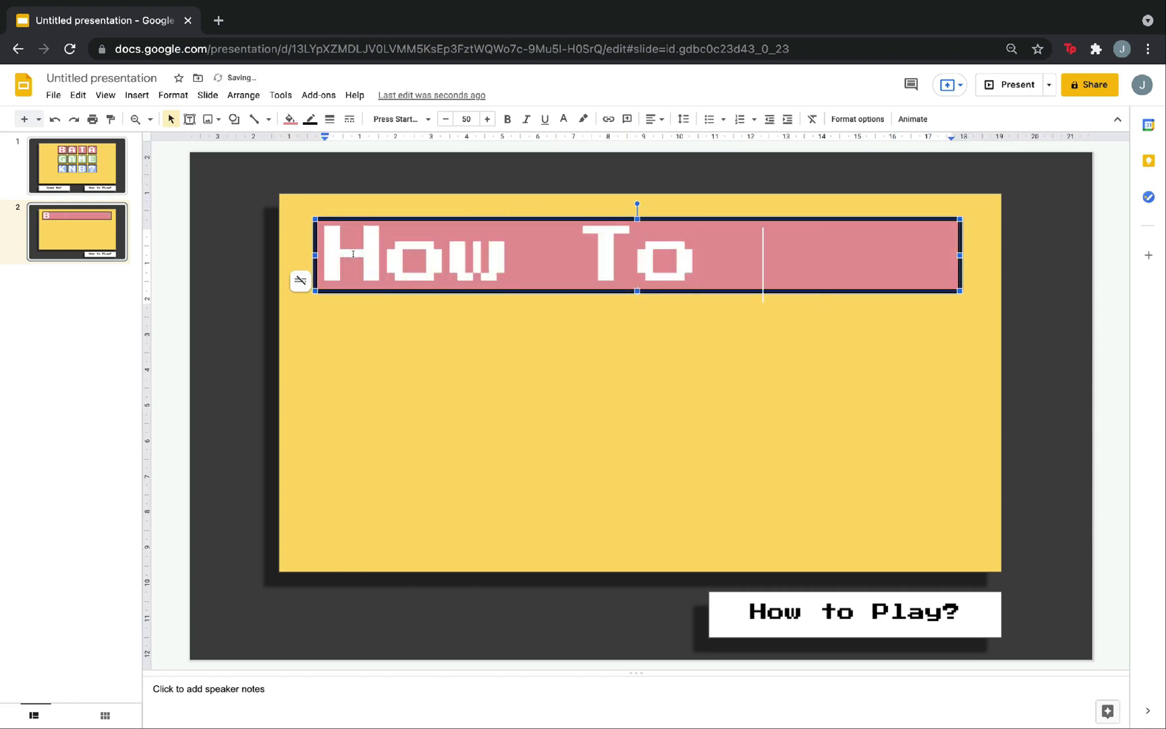
text(Paly?)
key(ctrl+a)
click(446, 118)
click(446, 118)
click(446, 119)
click(445, 119)
click(446, 119)
click(445, 118)
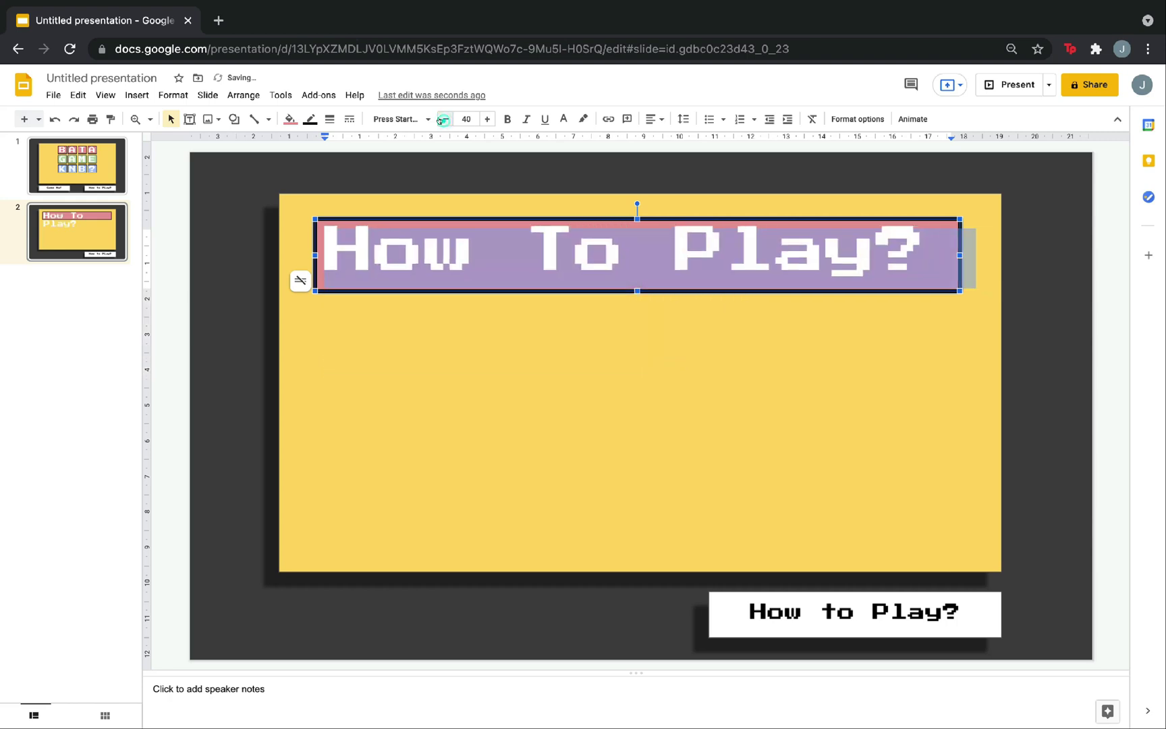
- Add a numbered line 'Write your instructions here.' in the Press Start font, slightly enlarged
click(393, 351)
click(394, 353)
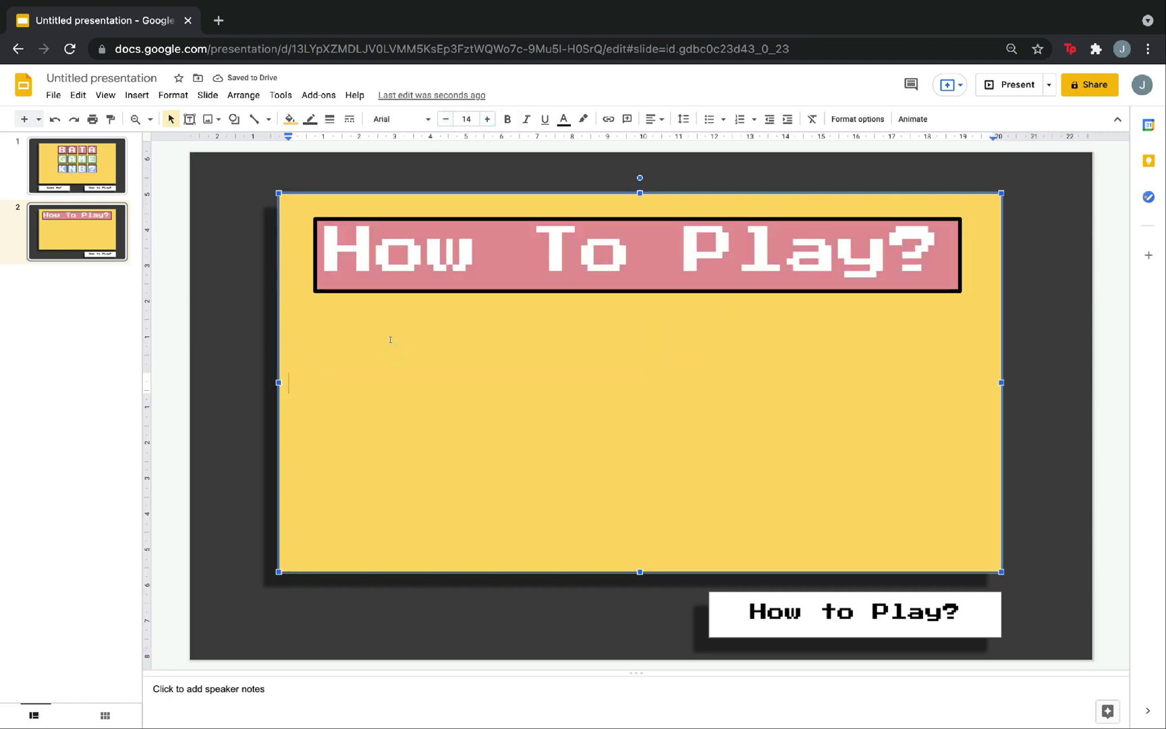
key(ctrl+shift+7)
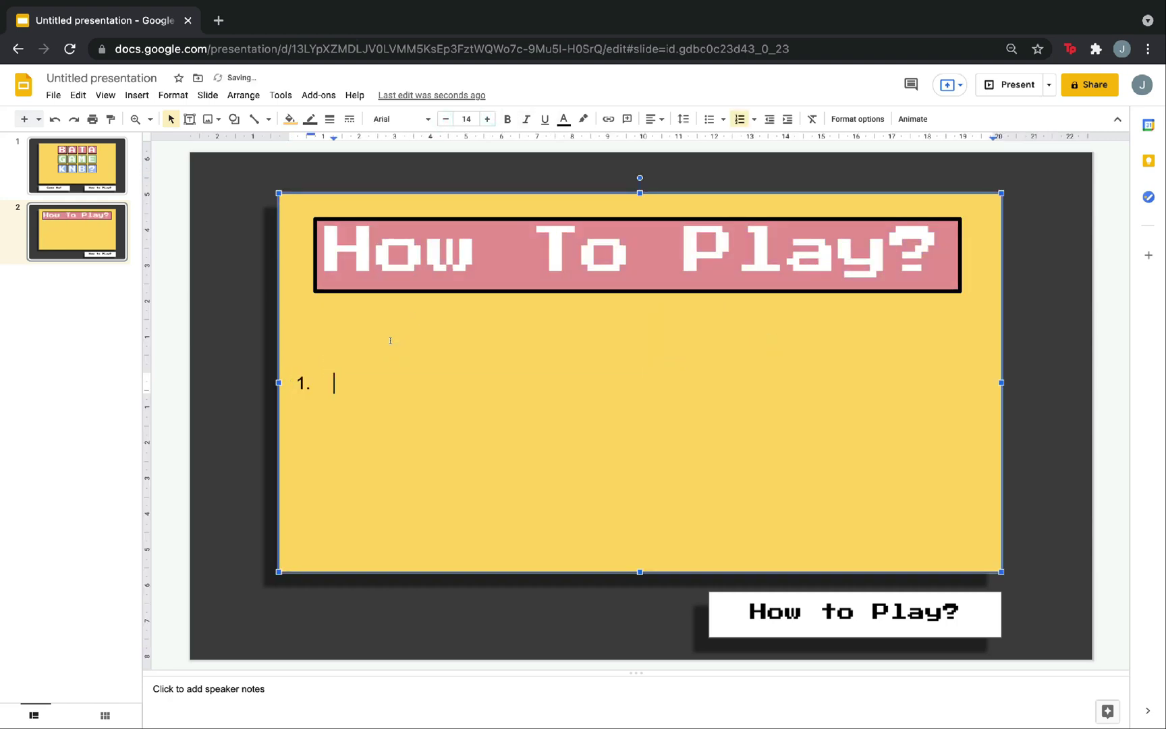
text(Write your instructions here.)
key(ctrl+a)
click(400, 119)
click(450, 196)
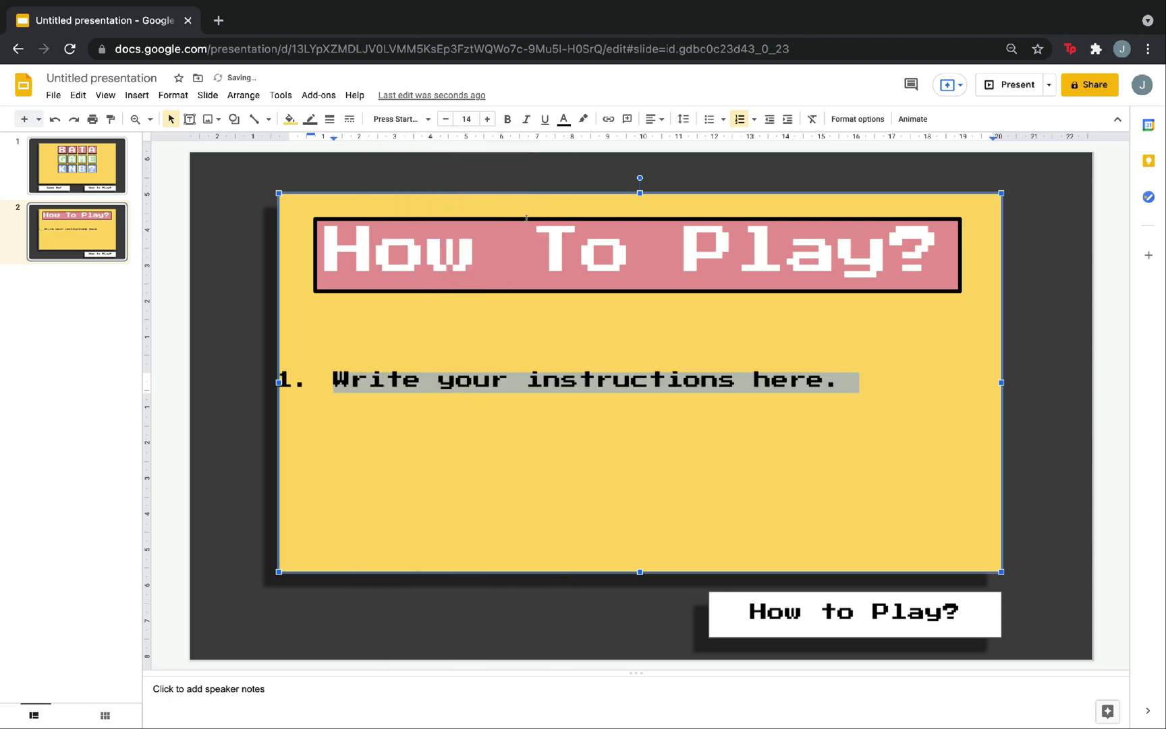
click(488, 120)
click(487, 120)
click(671, 612)
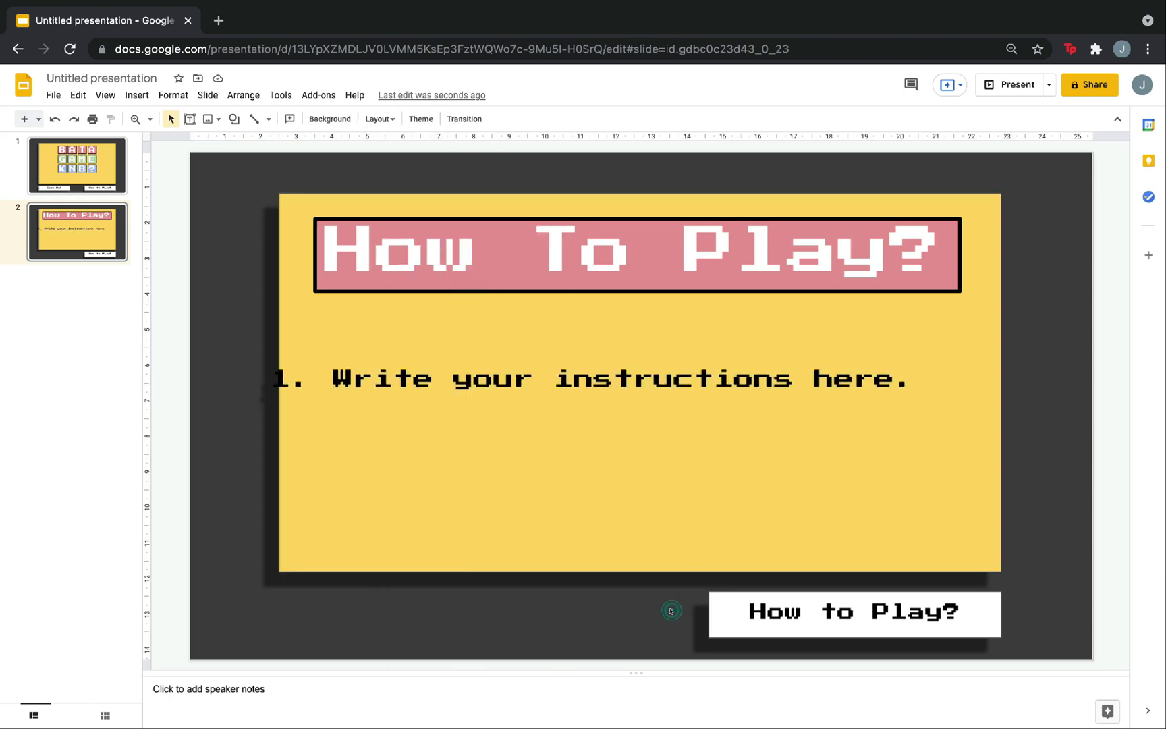
- Relabel slide 2's How to Play? button as 'Menu' and return to the title slide
click(824, 618)
triple_click(823, 618)
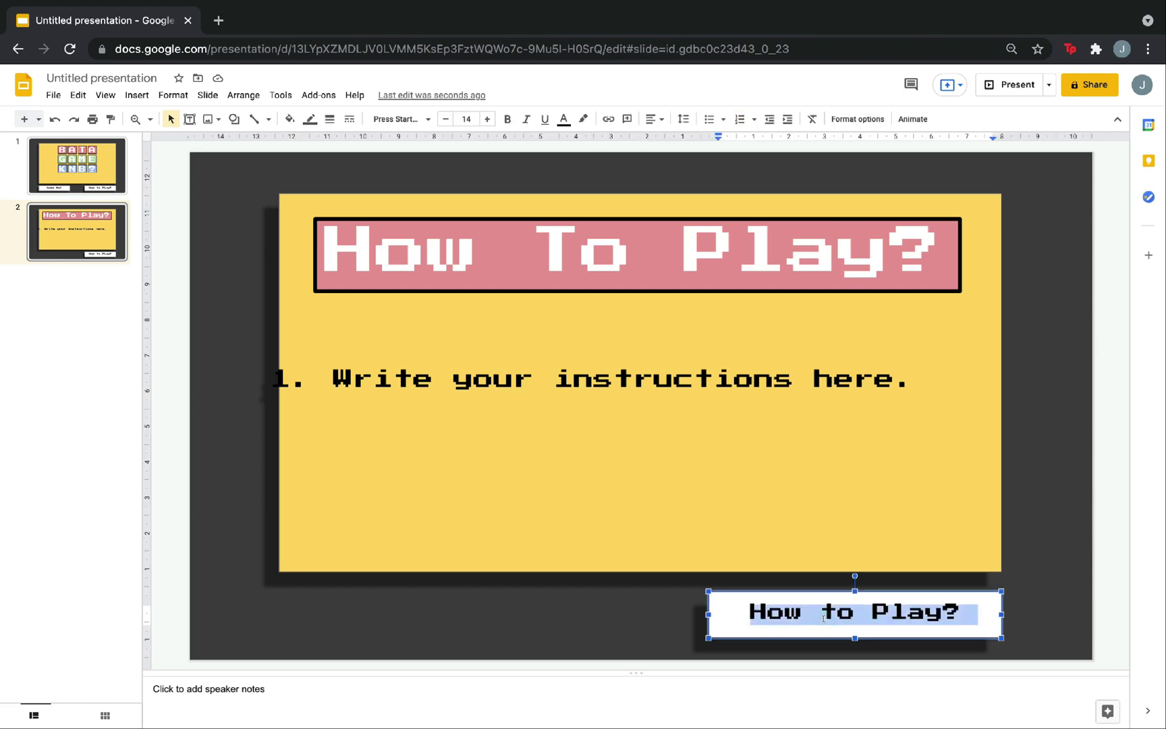
text(Menu)
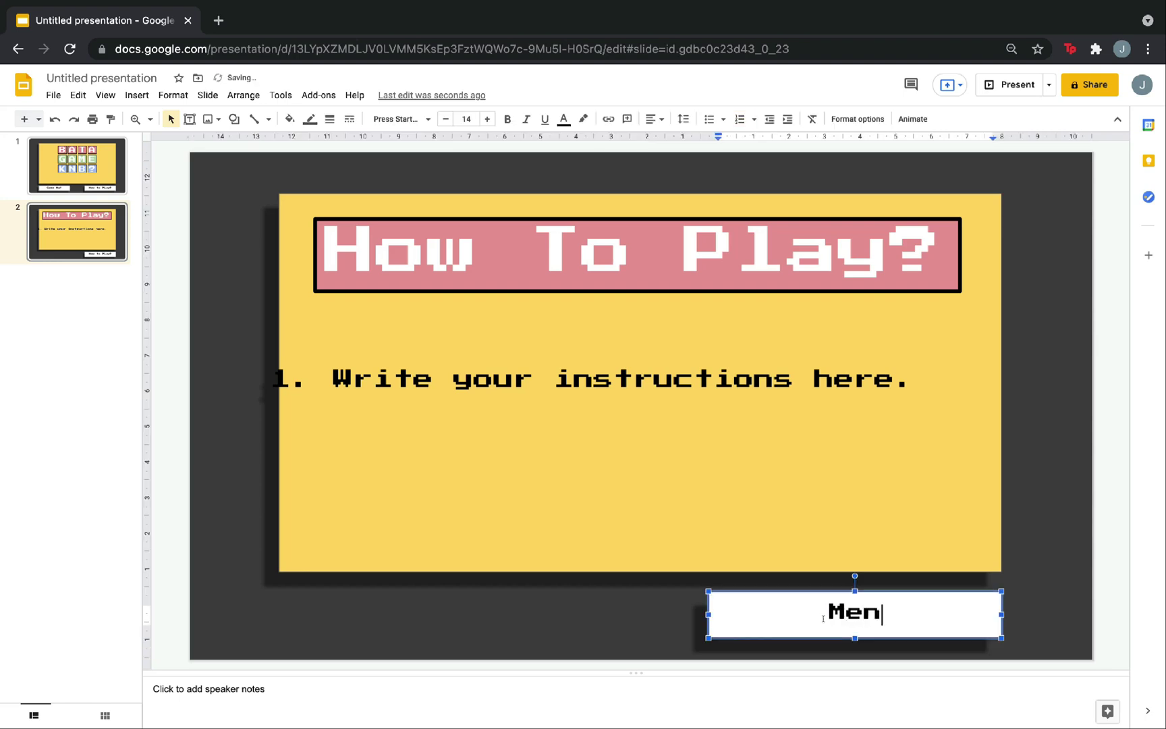
click(98, 173)
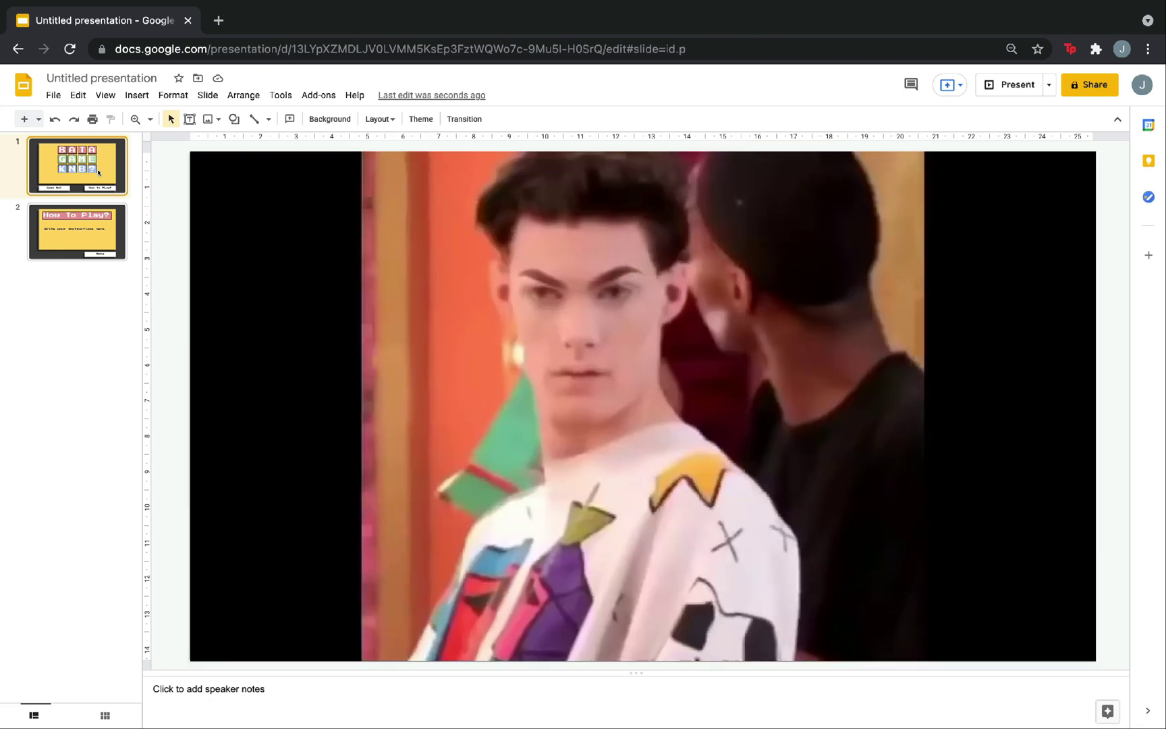
- Duplicate slide 1 and reshape its yellow panel into a wide band at the top
right_click(102, 174)
click(174, 329)
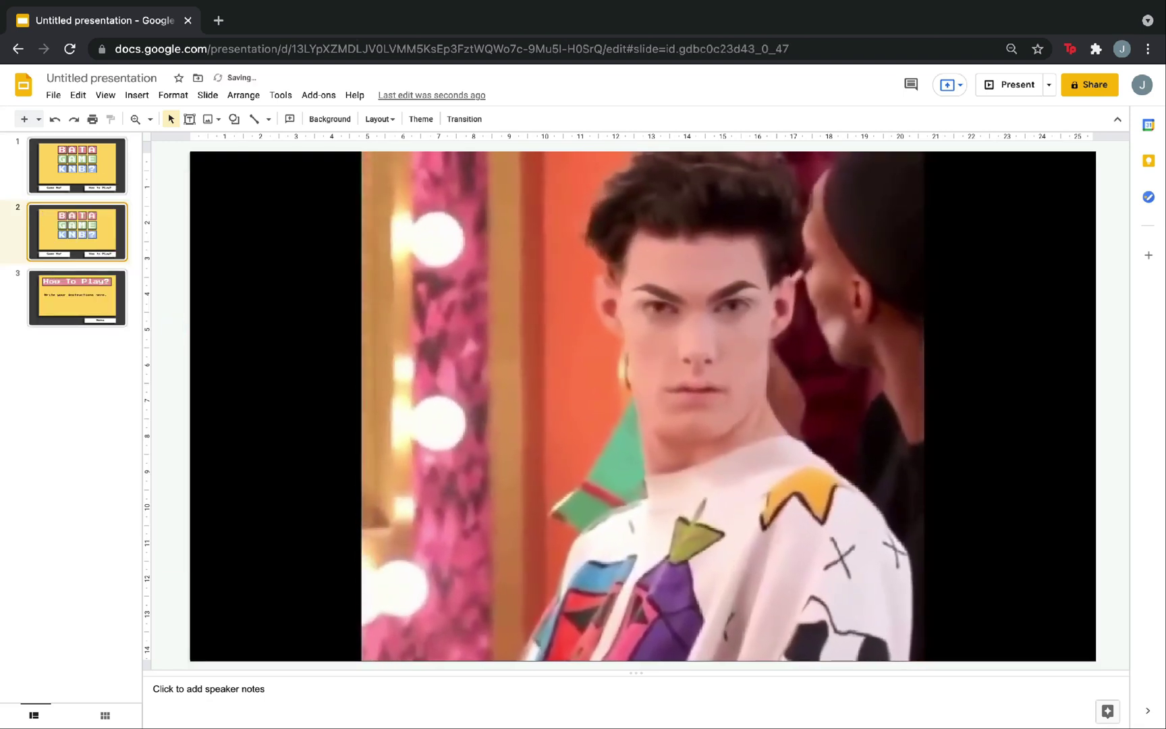
click(905, 360)
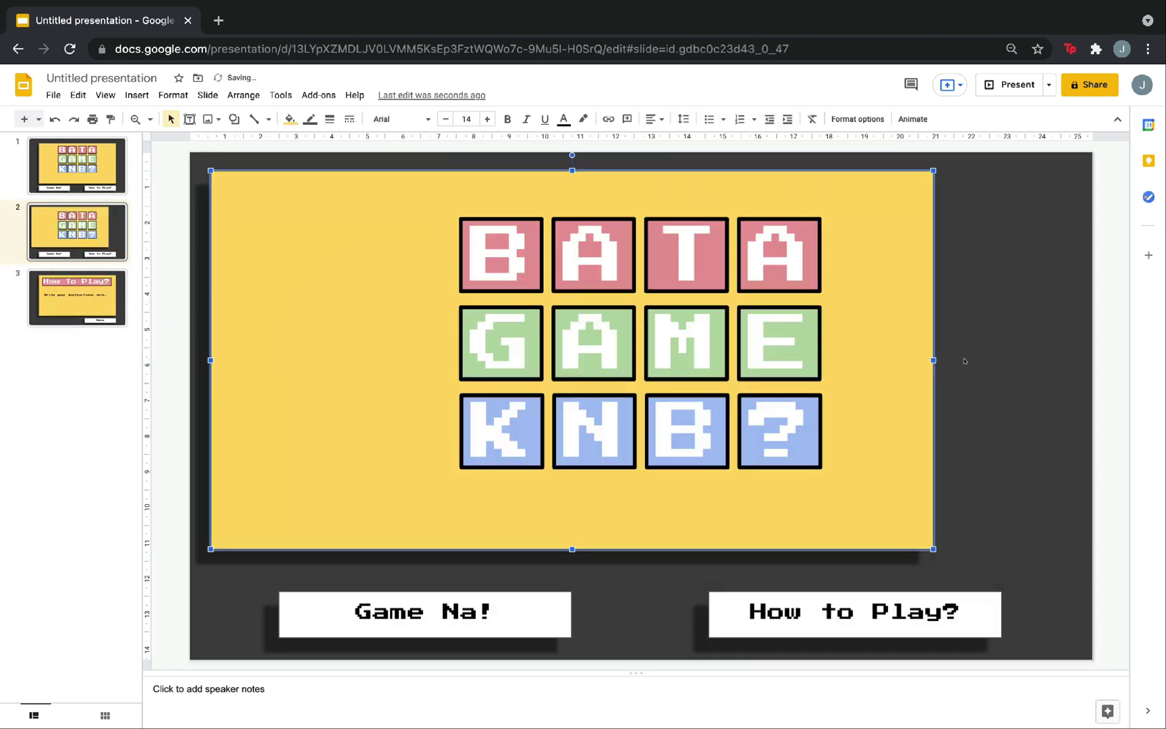
drag(933, 548, 1069, 308)
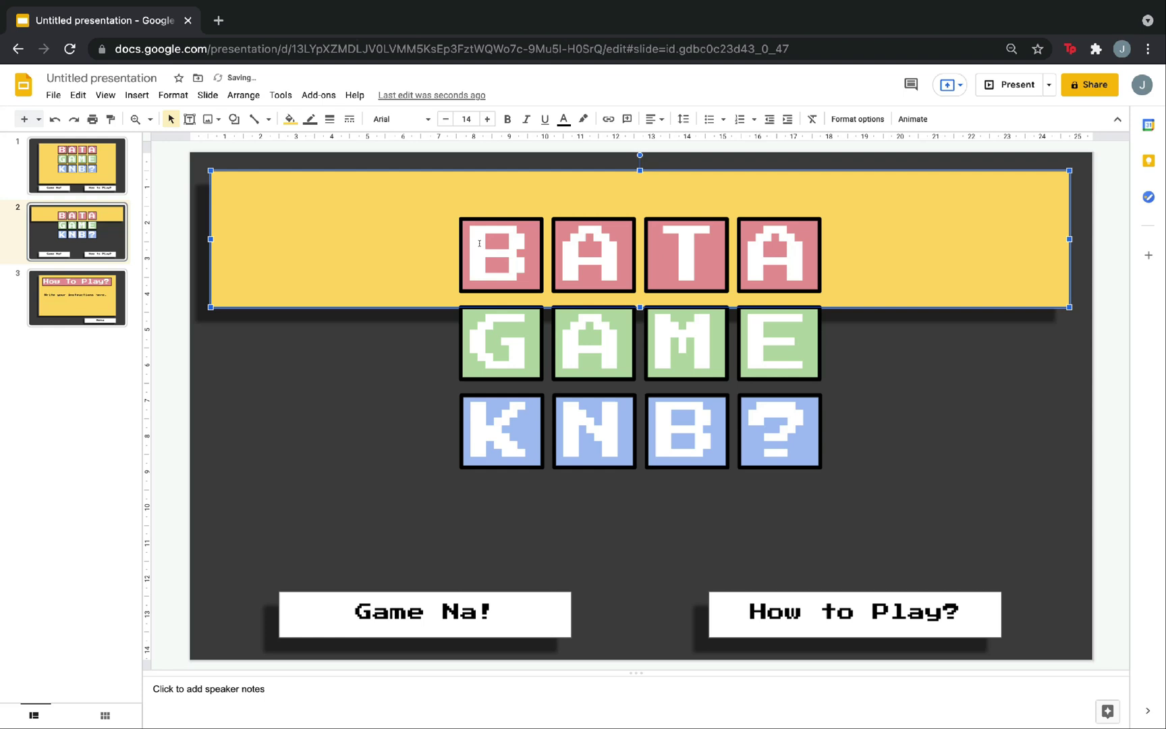
- Move the B, A, T, A, G, A, M, E letter blocks into one row along the band
drag(501, 255, 268, 230)
drag(594, 255, 365, 230)
drag(686, 255, 461, 230)
click(776, 255)
drag(780, 256, 556, 230)
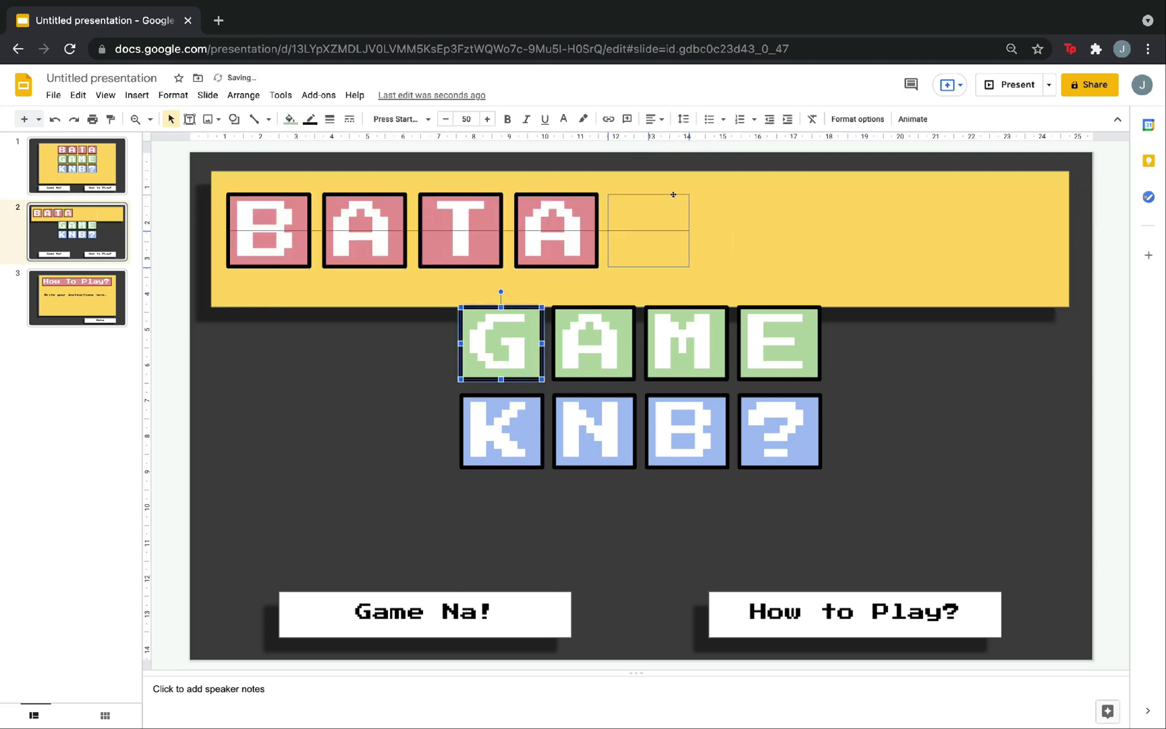
drag(501, 343, 652, 231)
drag(593, 343, 748, 230)
drag(687, 343, 844, 231)
drag(779, 343, 941, 230)
- Shrink all letter blocks, add K, N, B, ? after E, and slim the yellow band
drag(999, 486, 219, 182)
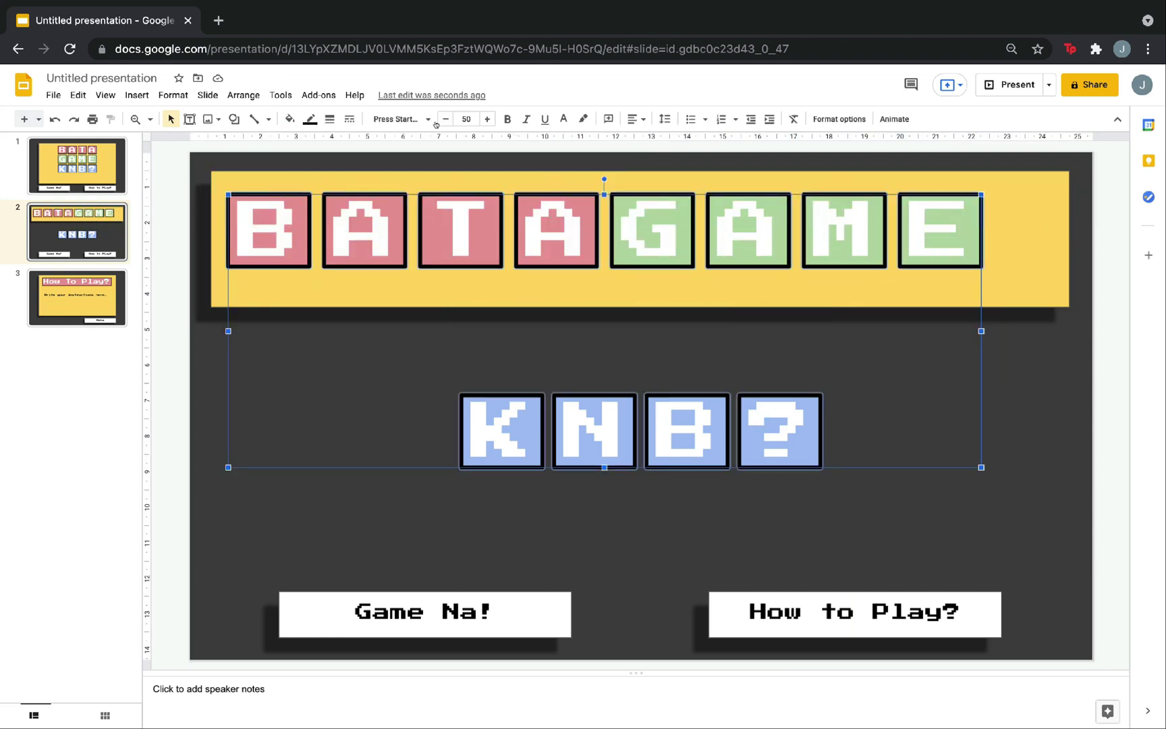
drag(981, 469, 773, 392)
drag(359, 332, 721, 420)
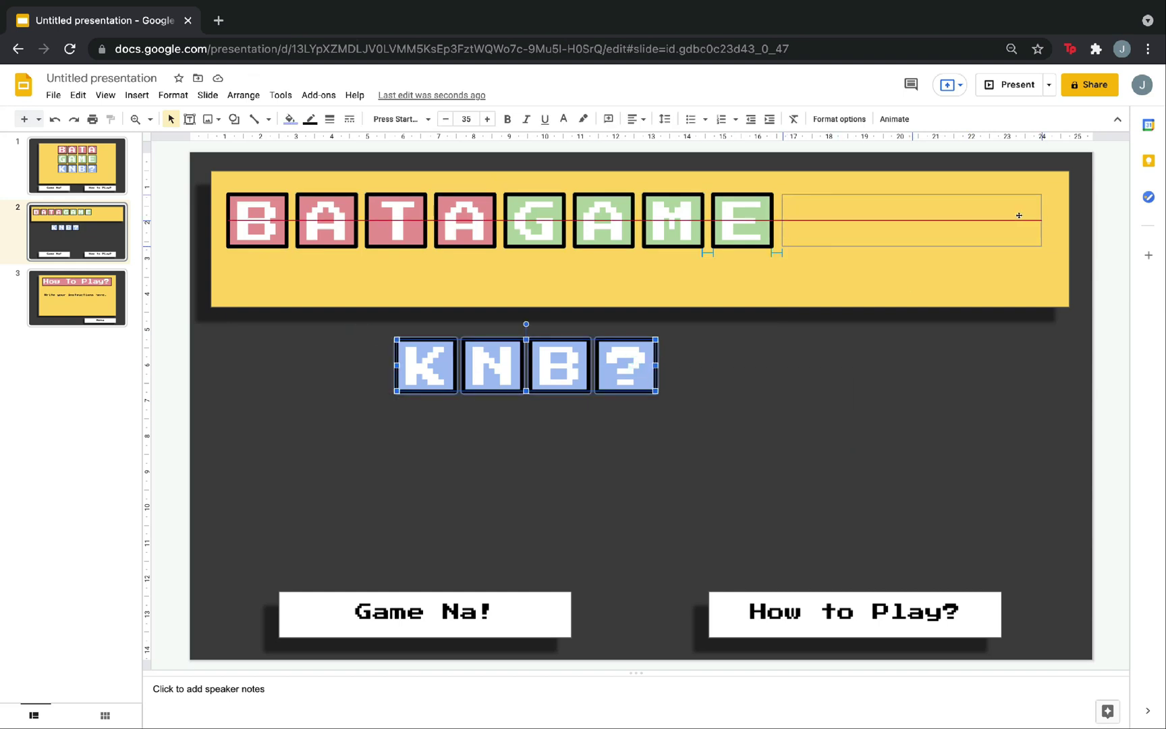
drag(559, 366, 945, 220)
drag(640, 307, 640, 267)
click(669, 360)
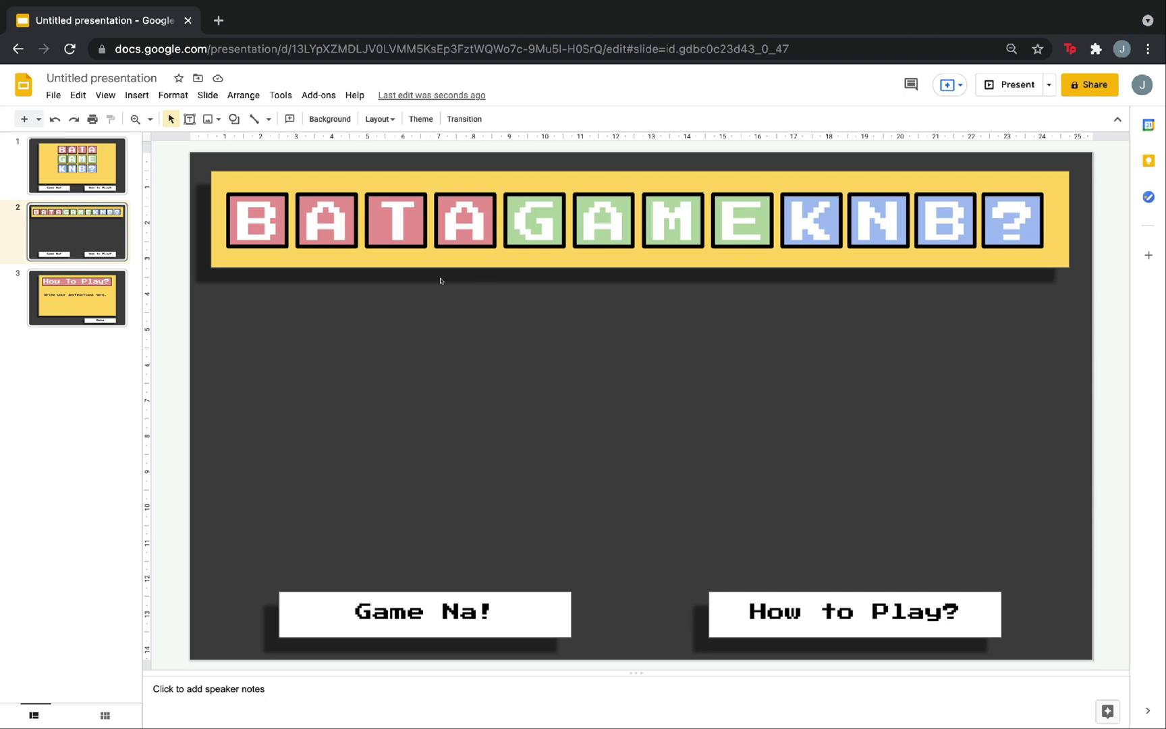
click(248, 201)
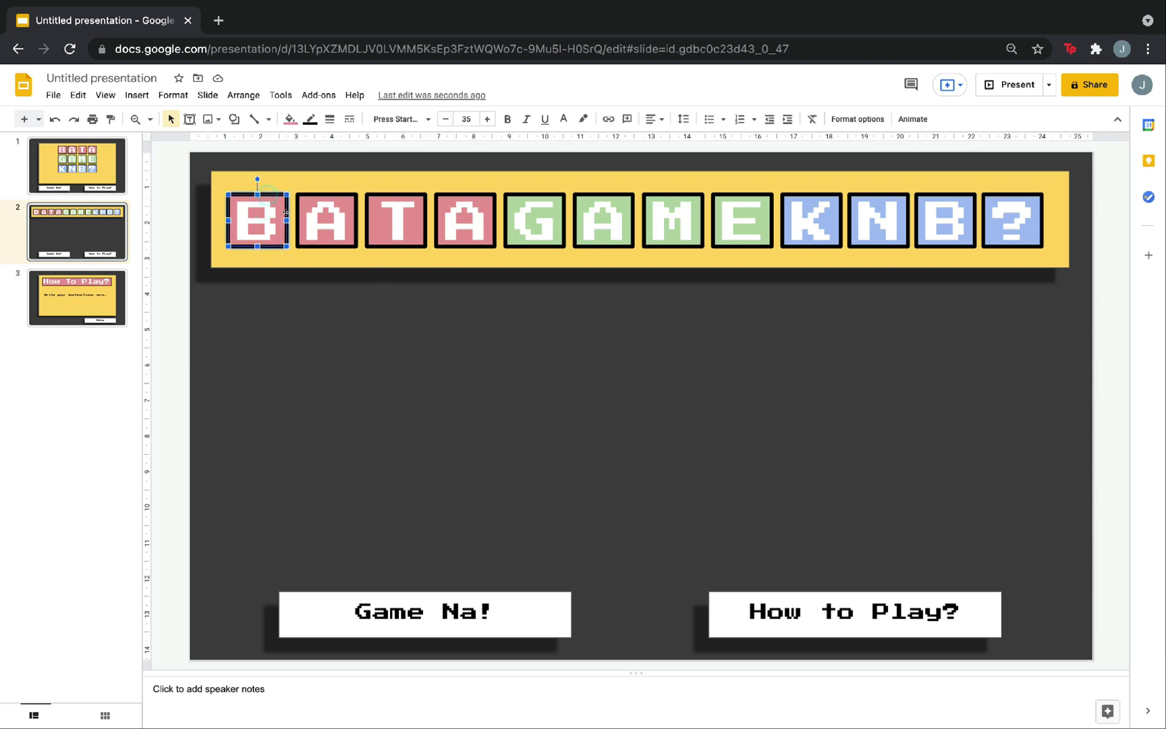
- Copy the B block into a long pink bar below the banner reading 'Math', centred
key(ctrl+d)
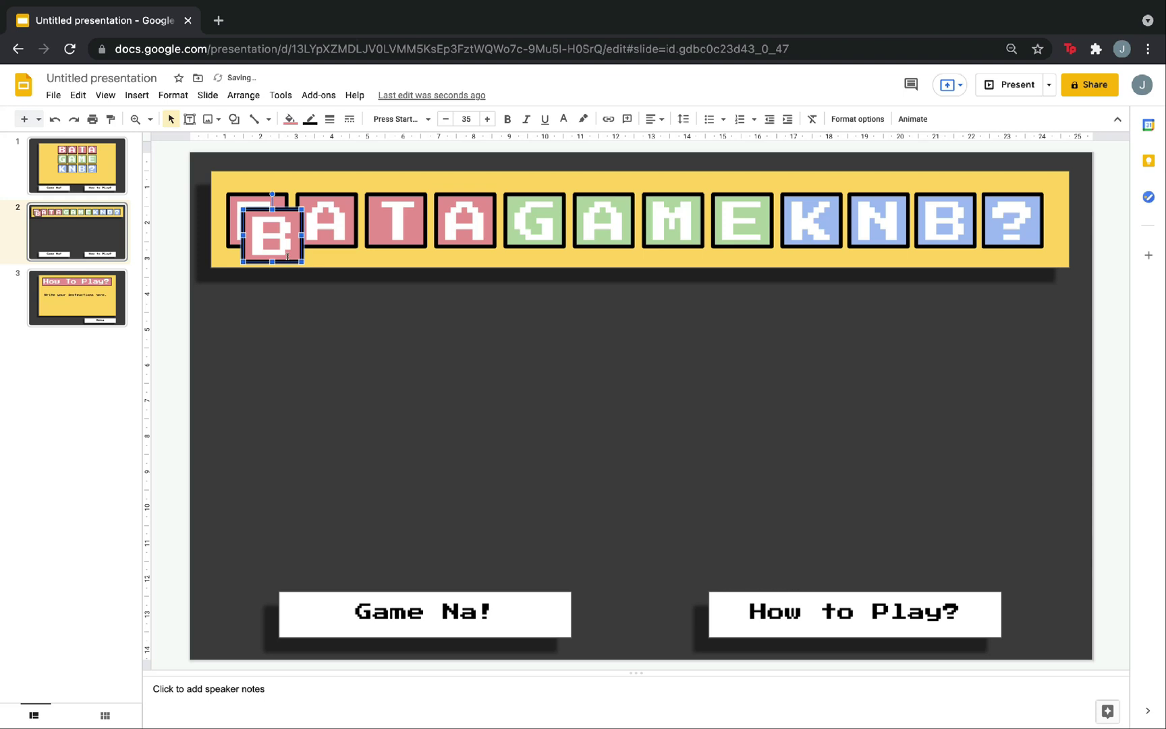
drag(288, 256, 277, 341)
drag(294, 319, 491, 318)
double_click(263, 317)
text(M)
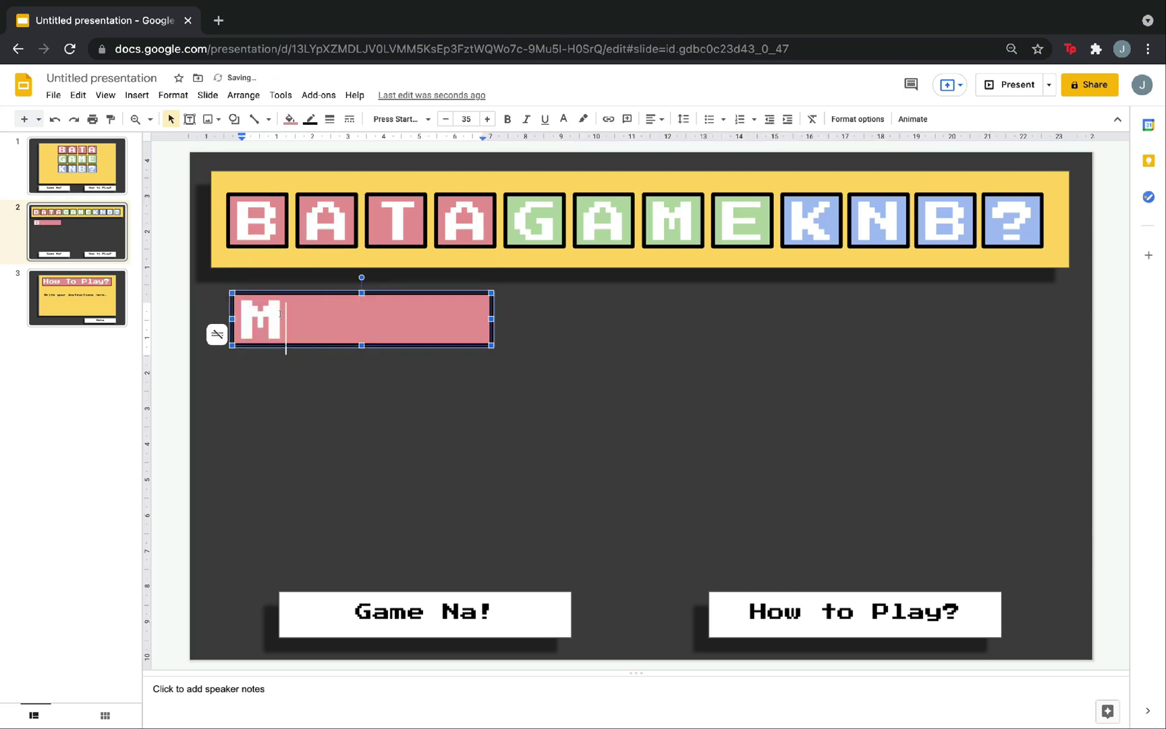
text(ath)
key(ctrl+a)
click(740, 119)
click(740, 119)
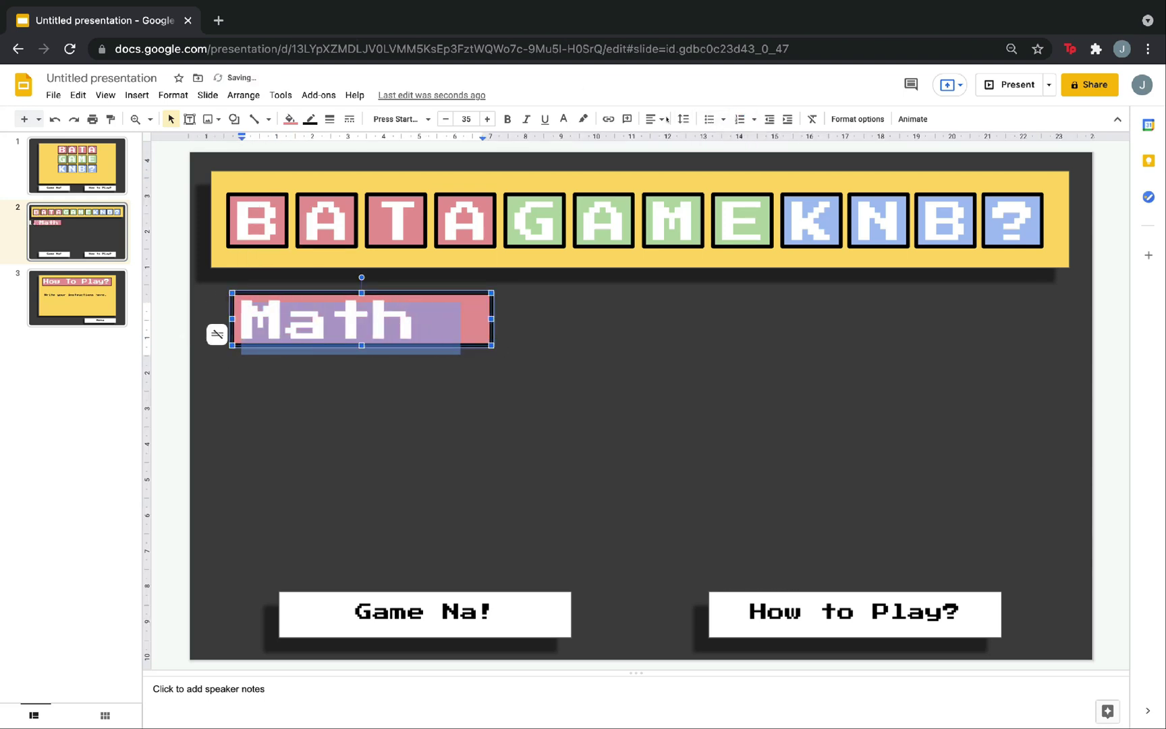
key(ctrl+shift+e)
- Add 'Sci' and 'Eng' bars below the Math bar
key(Escape)
drag(411, 293, 682, 292)
key(Return)
text(Science)
key(BackSpace)
key(BackSpace)
key(BackSpace)
key(BackSpace)
key(Return)
text(Eng)
key(Escape)
- Add a light green column of X, Y, Z boxes beside Math, Sci and Eng
key(ctrl+d)
key(Return)
text(X)
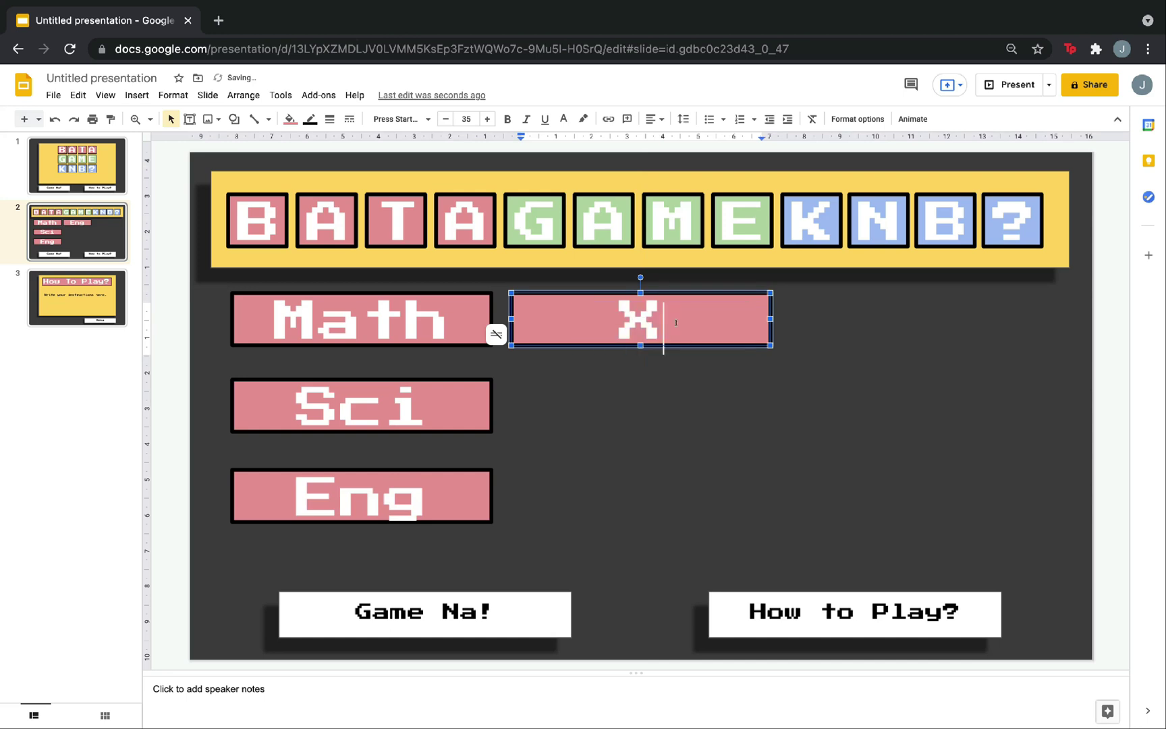
click(289, 119)
click(354, 289)
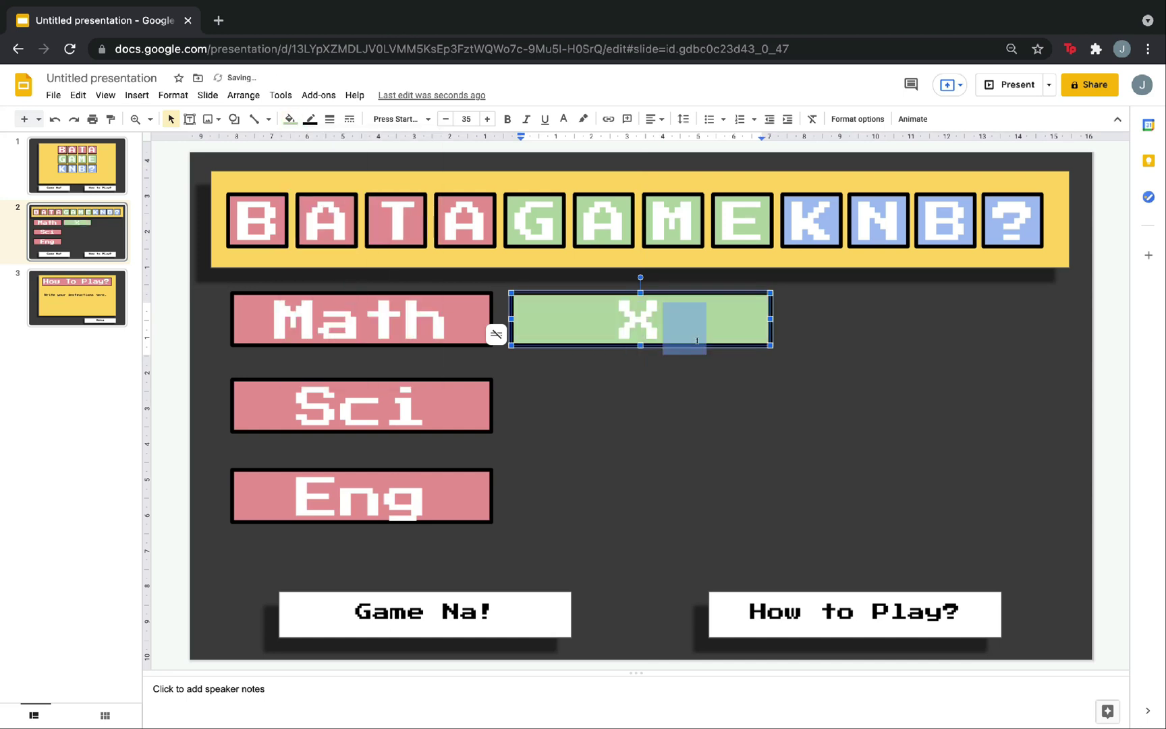
key(ctrl+d)
drag(707, 305, 696, 376)
text(Y)
key(ctrl+d)
drag(642, 412, 641, 496)
text(Z)
drag(783, 533, 503, 283)
- Add a light blue column of 1, 2, 3 boxes on the right
key(ctrl+d)
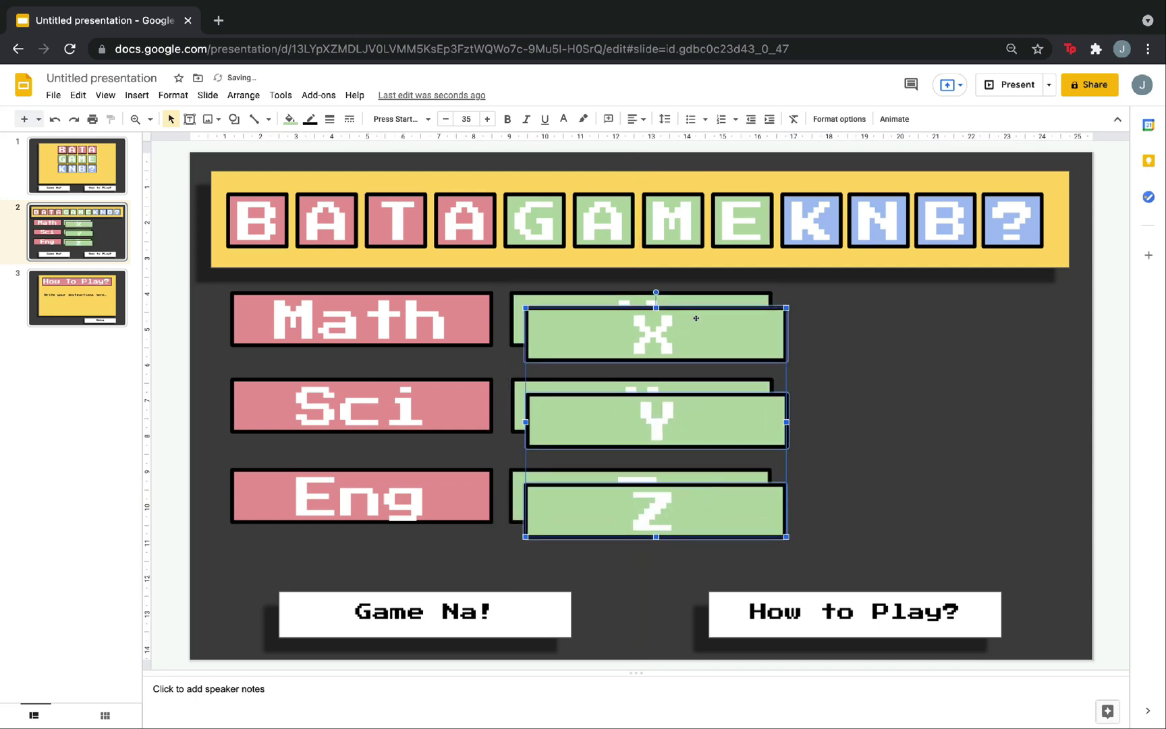
drag(698, 315, 908, 314)
double_click(908, 314)
text(1)
double_click(914, 405)
text(2)
double_click(913, 495)
text(3)
click(289, 119)
click(380, 294)
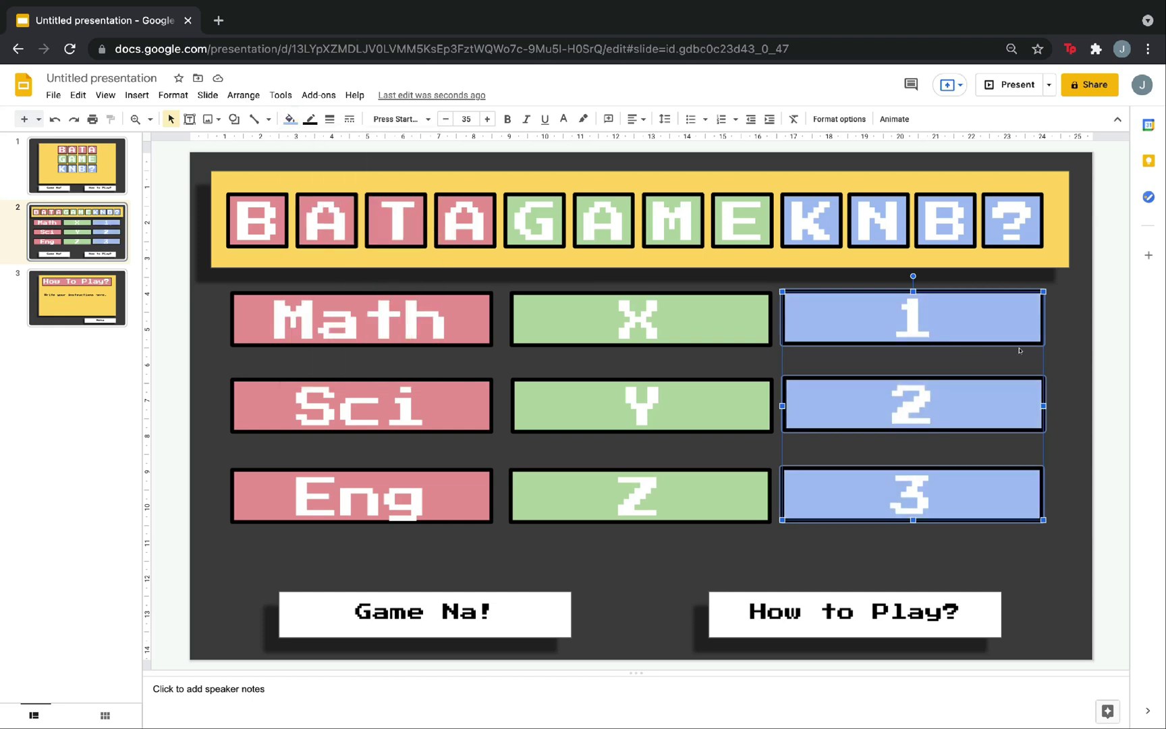
- Delete the Game Na! button, rename How to Play? to 'Menu', and go to the How To Play? slide
click(425, 592)
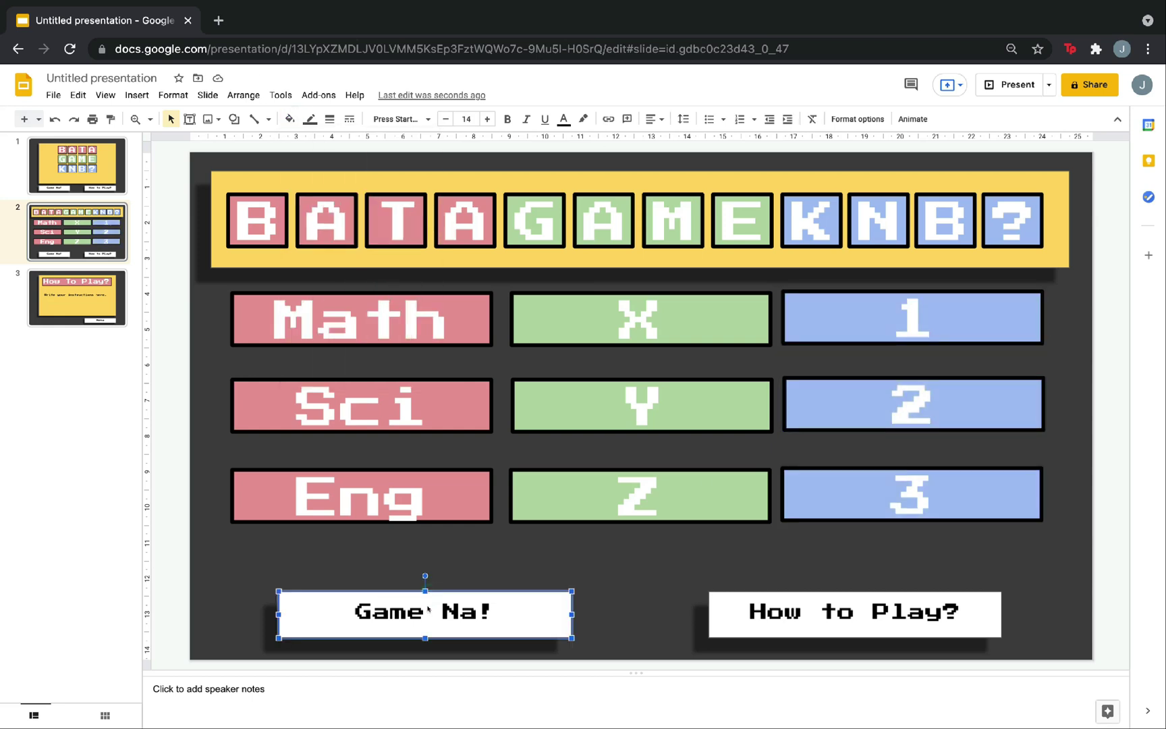
key(Delete)
click(812, 615)
click(812, 614)
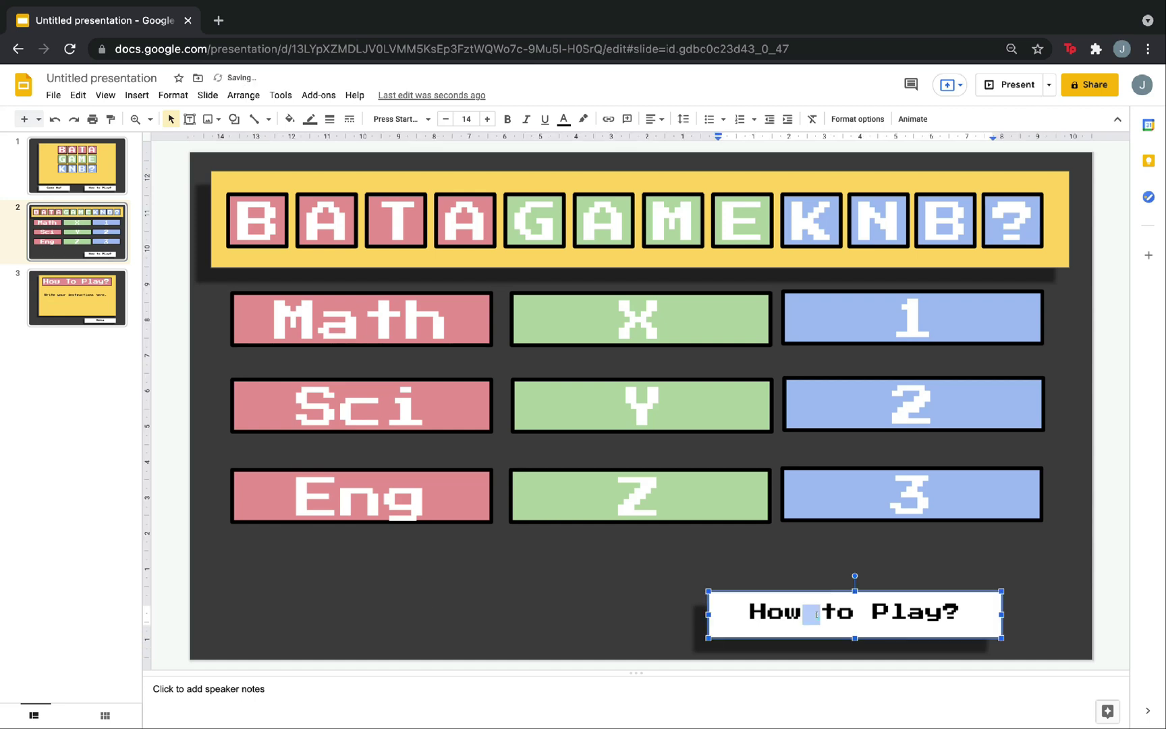
key(ctrl+a)
text(Menu)
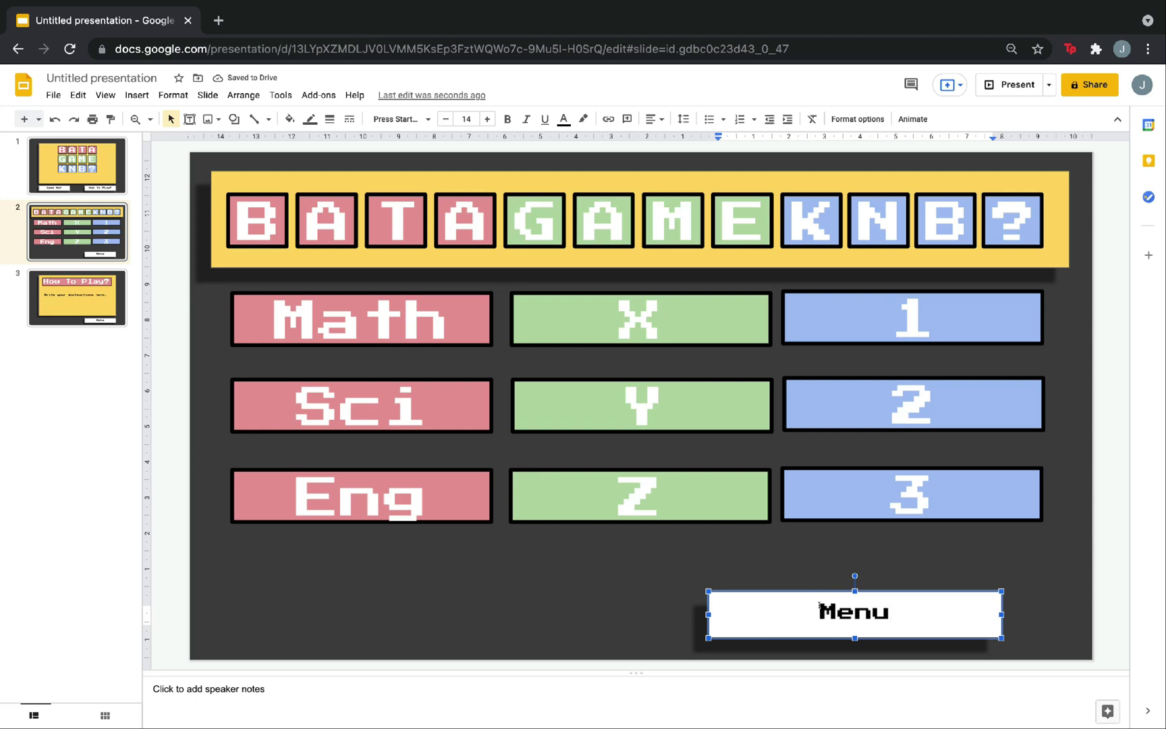
click(92, 297)
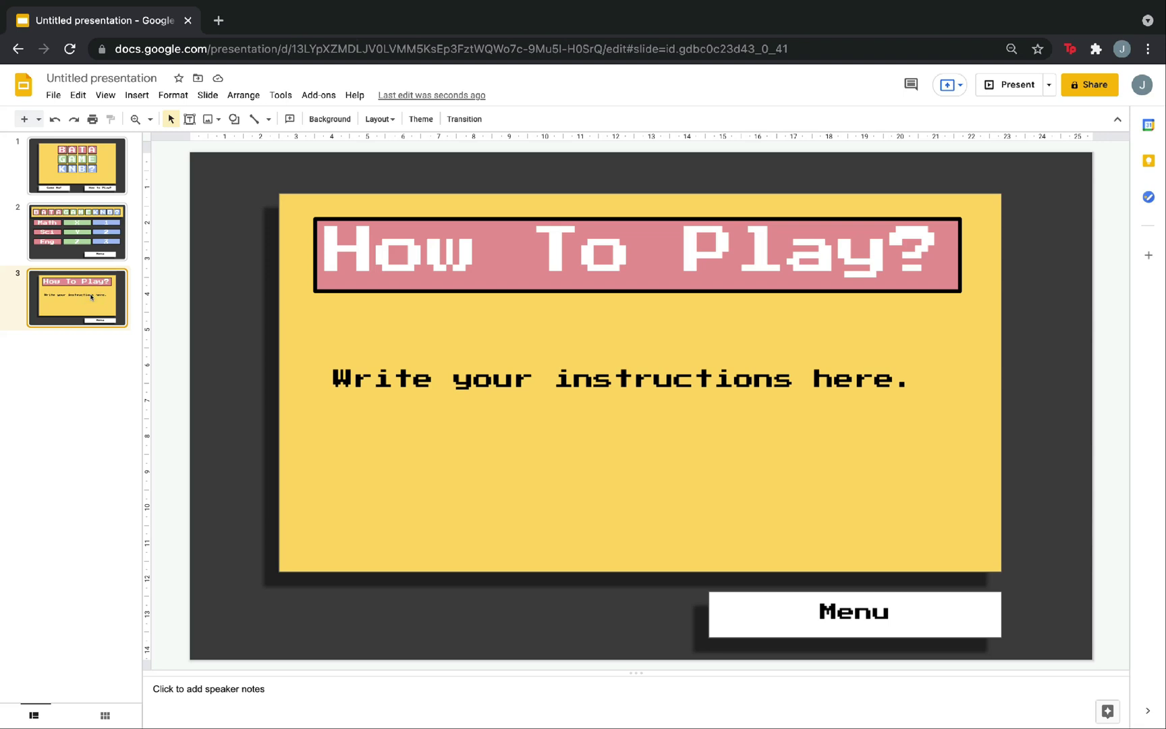
- Duplicate the How To Play? slide and retitle the copy 'Math', centred
right_click(92, 297)
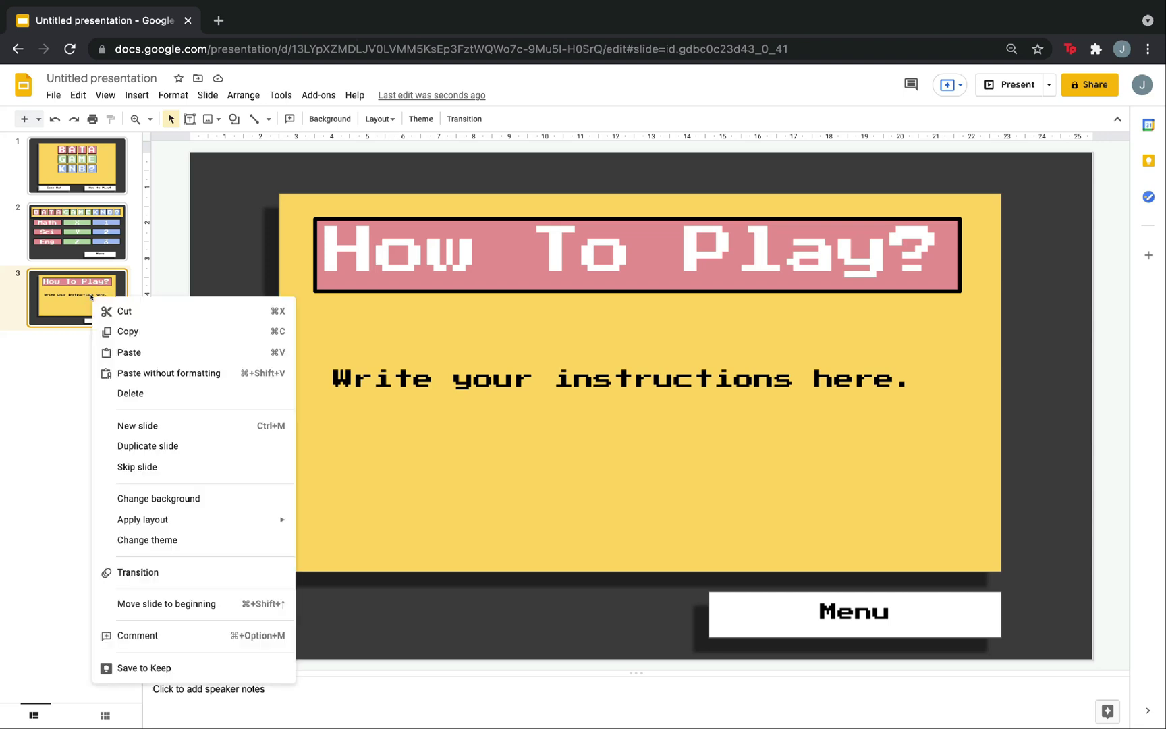
click(173, 445)
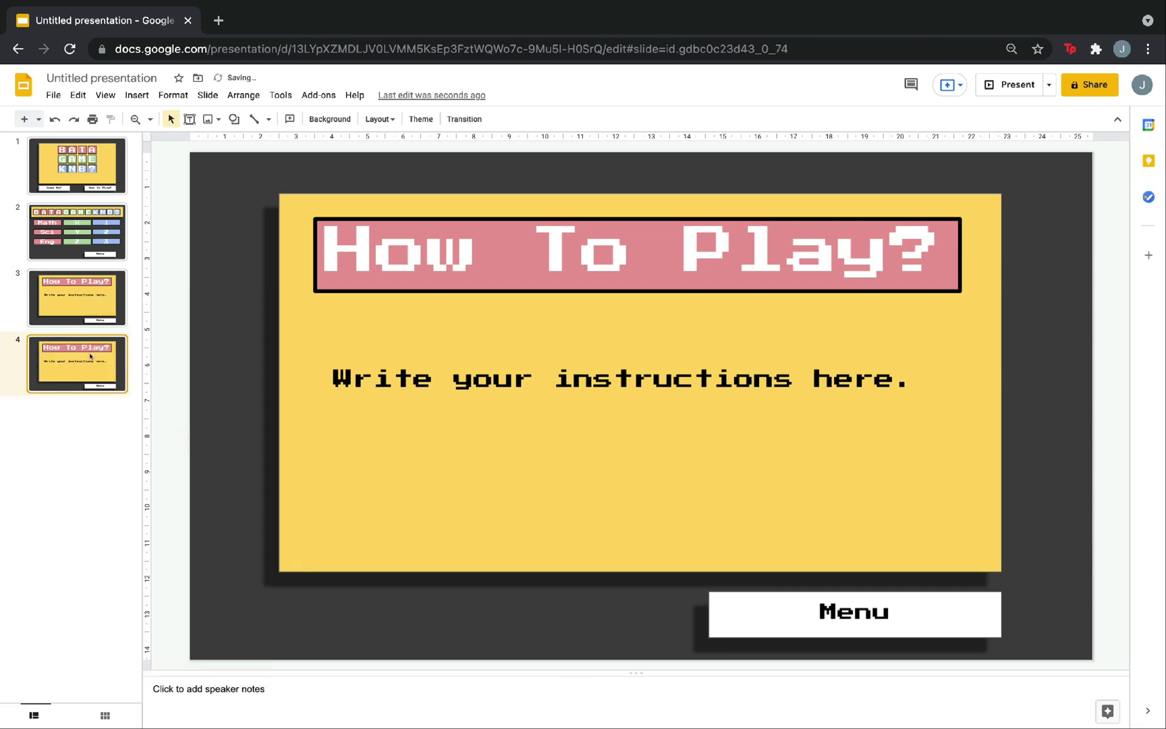
triple_click(588, 274)
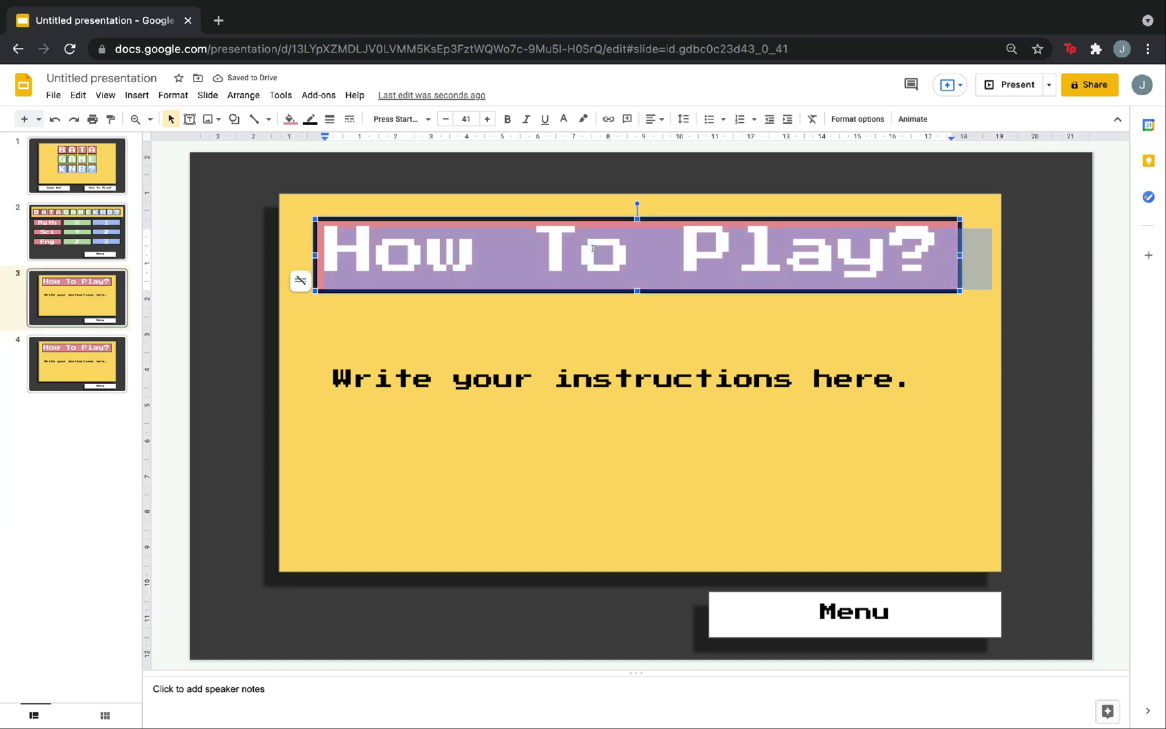
text(Math)
key(ctrl+a)
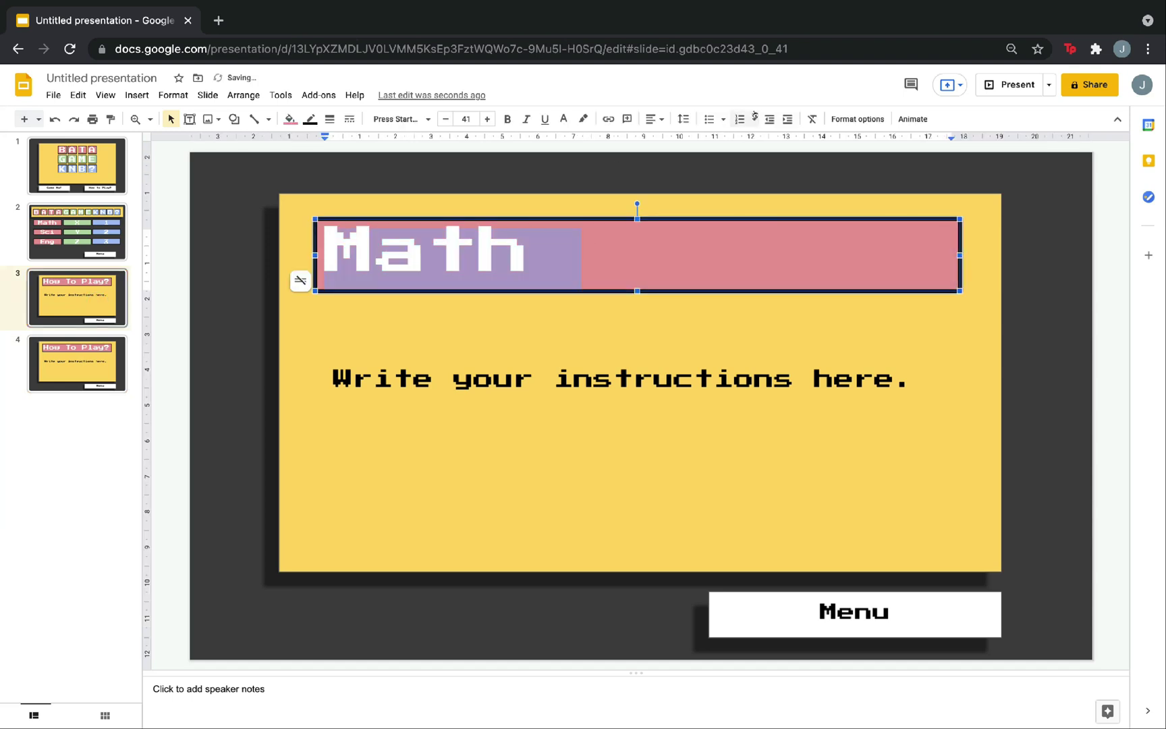
click(648, 121)
click(668, 138)
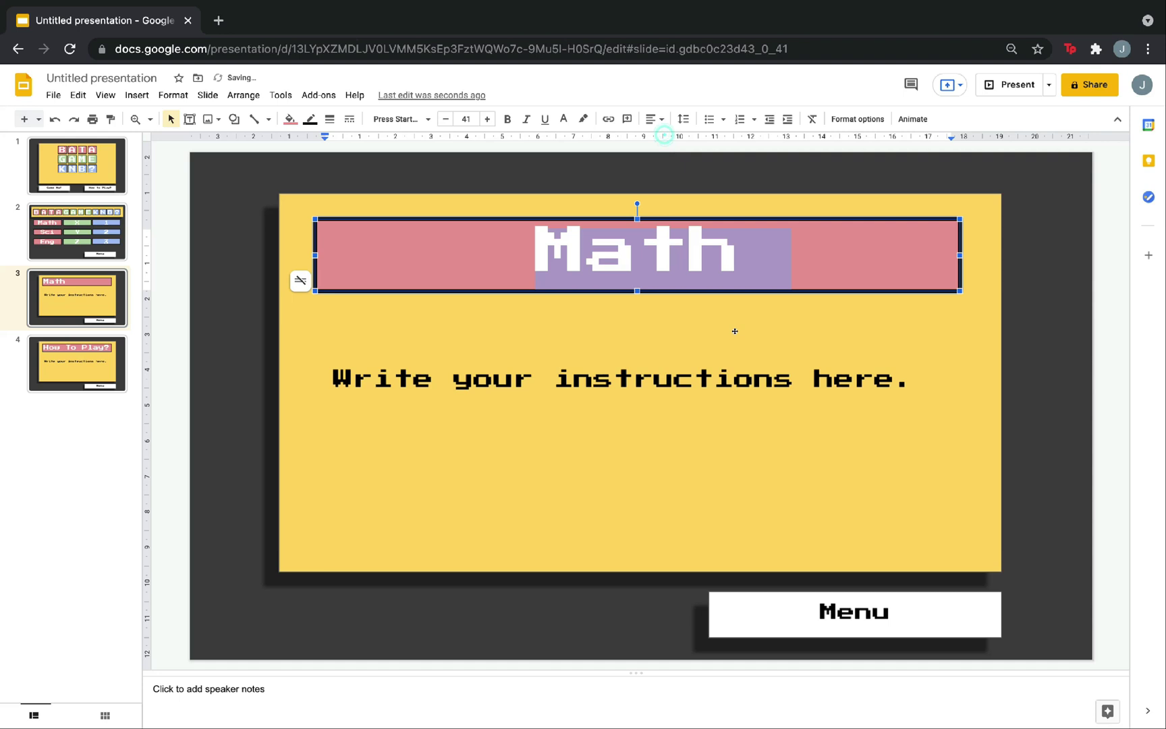
- Replace the instructions with a centred, enlarged 'What is 2+3?' and rename Menu to 'Back'
click(735, 361)
drag(914, 383, 342, 379)
text(What is )
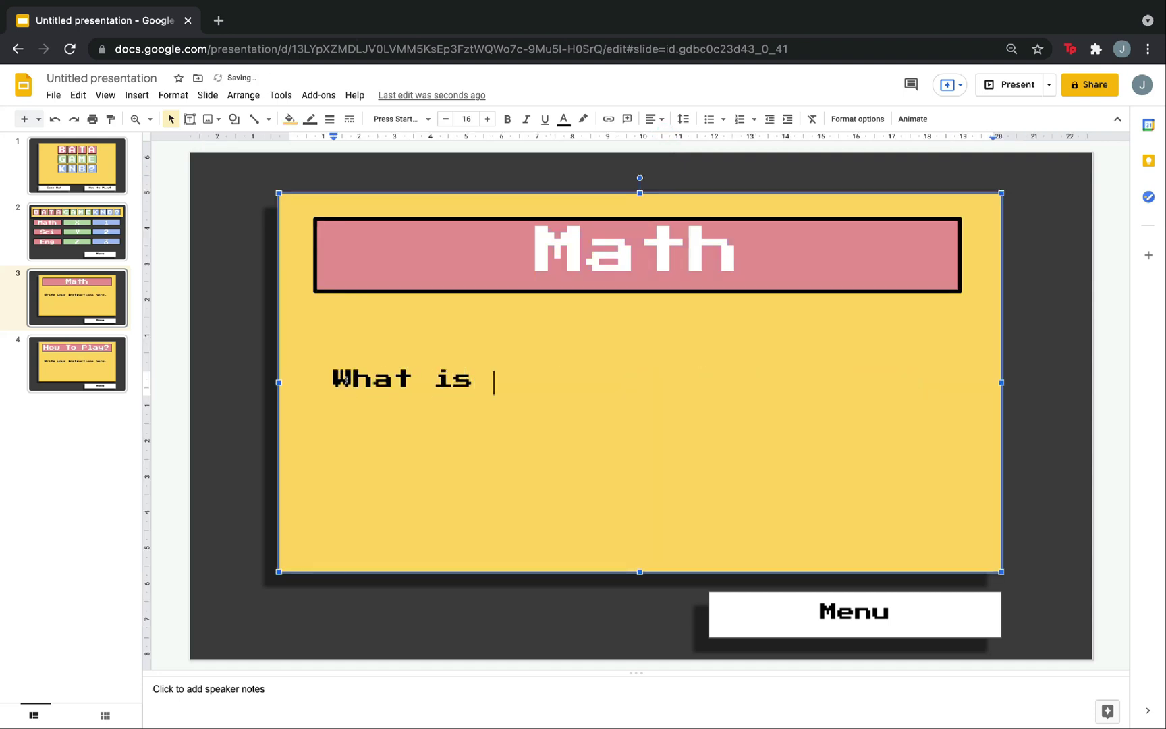
text(2+3?)
triple_click(343, 379)
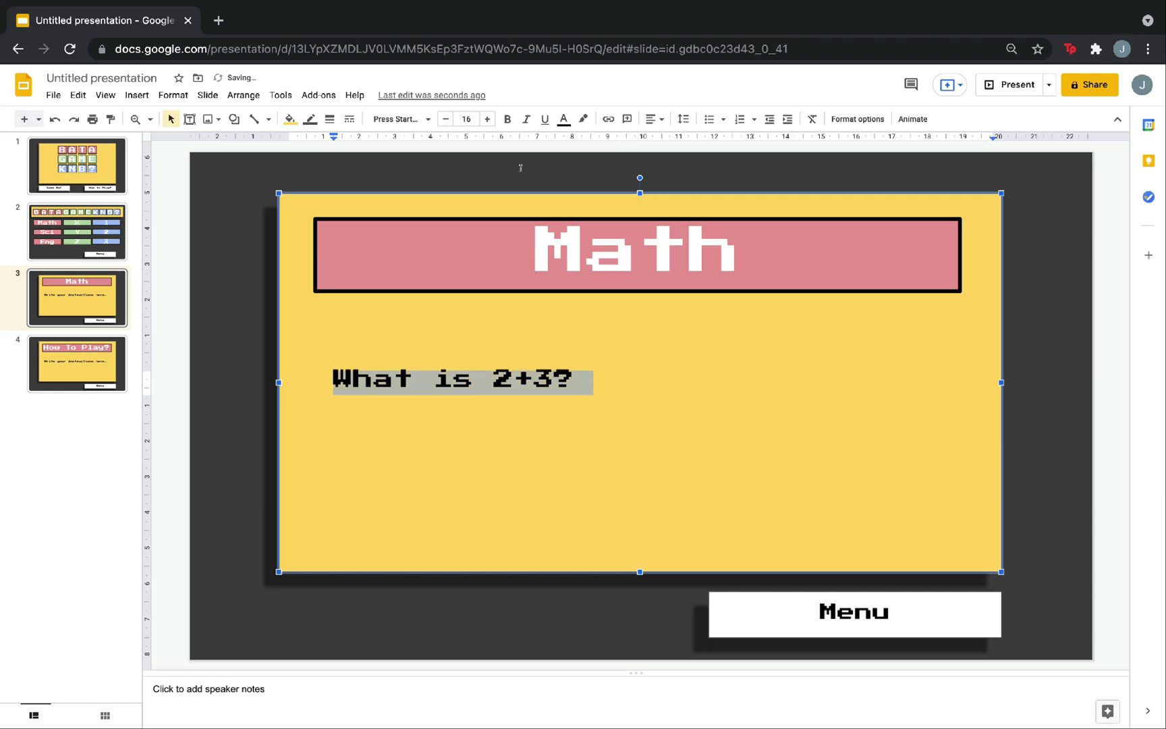
click(651, 119)
click(672, 139)
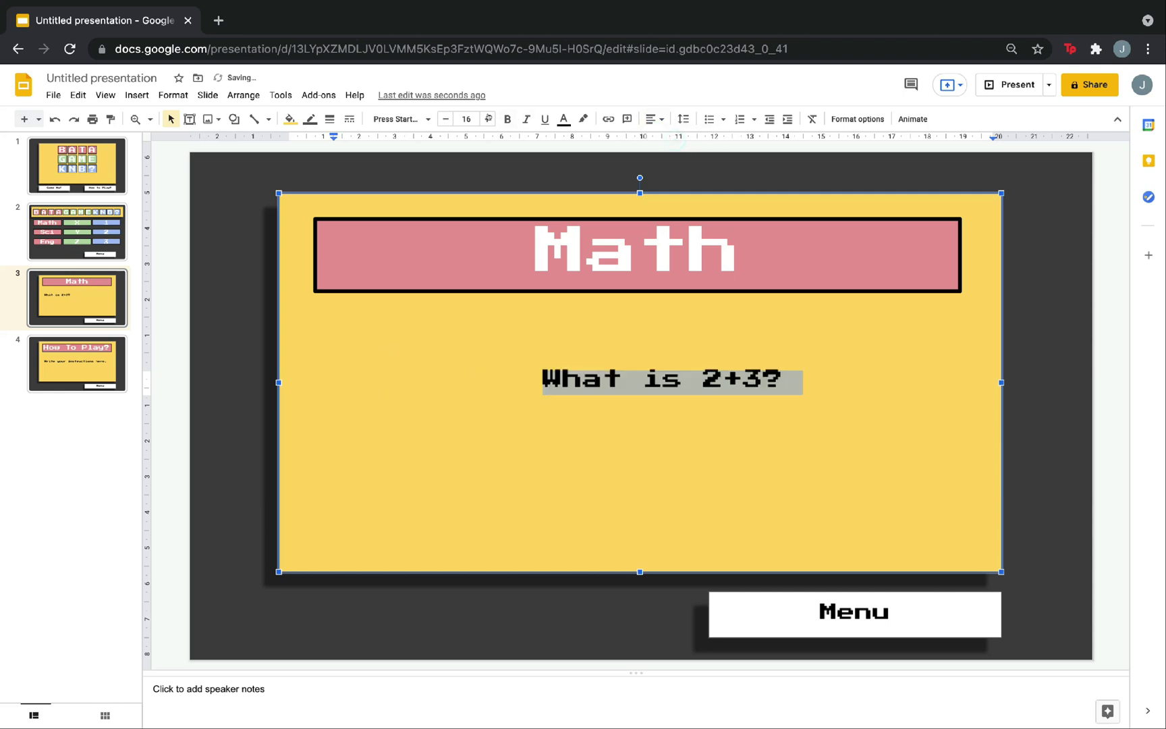
double_click(486, 118)
click(486, 119)
click(214, 382)
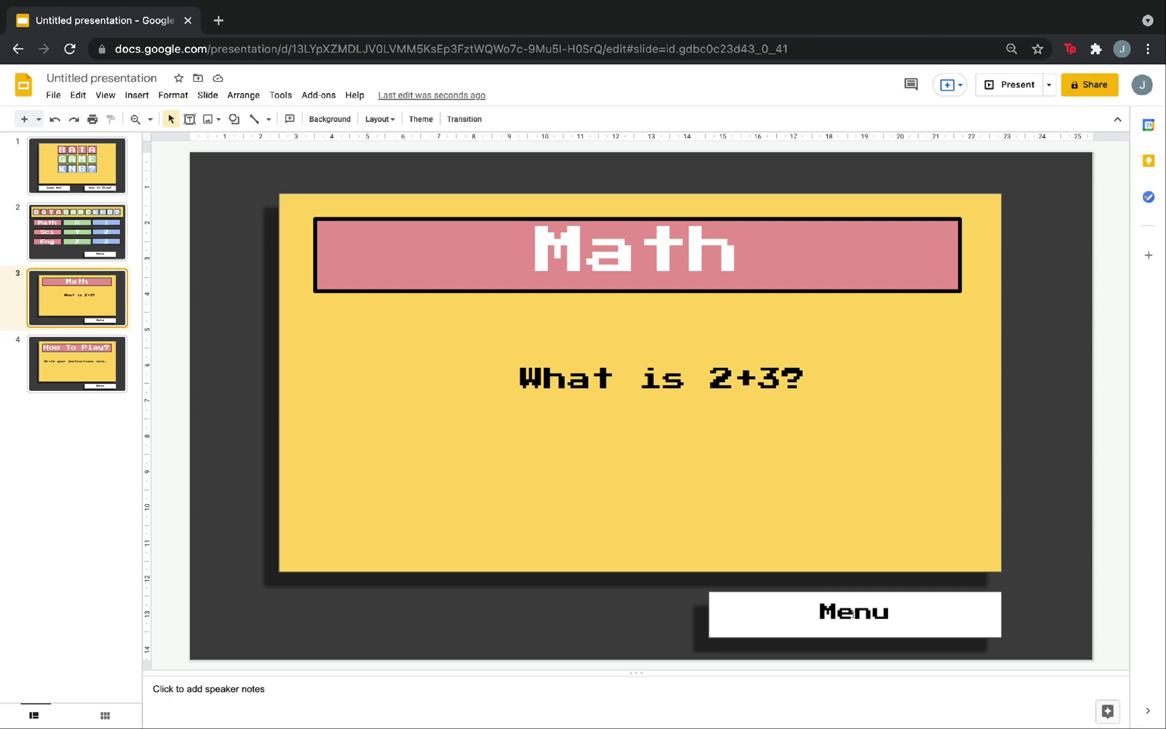
double_click(905, 619)
text(Back)
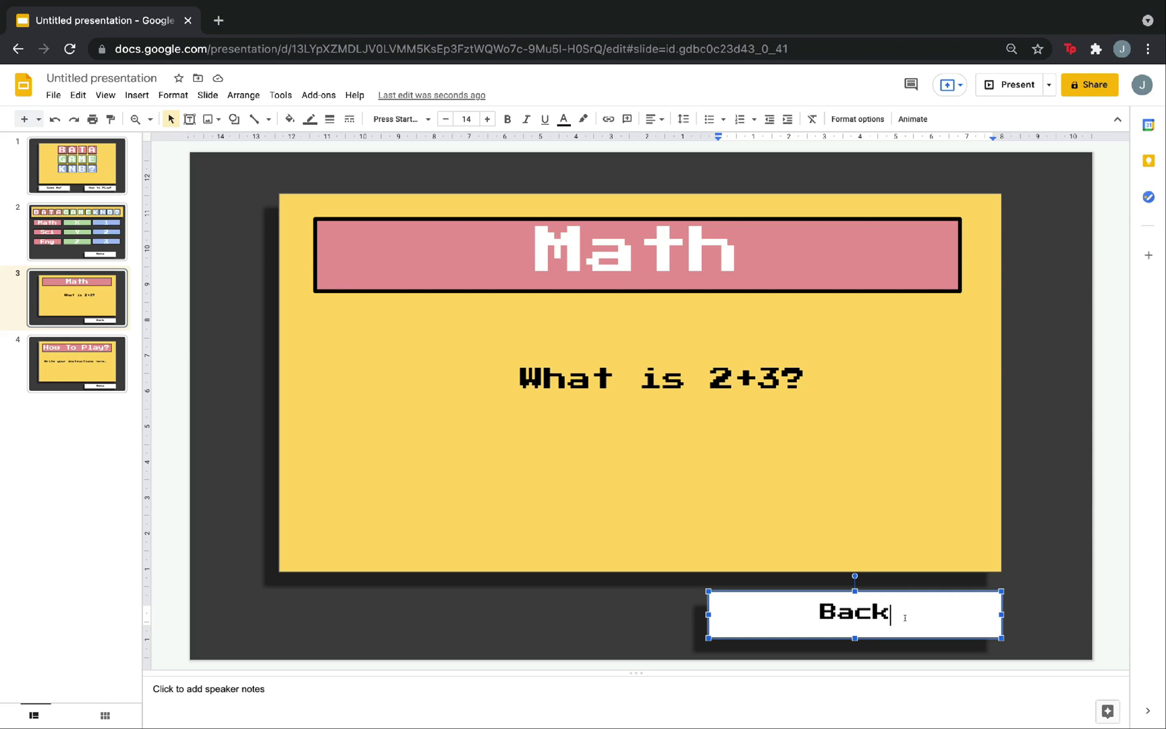
- Copy the Back button into a centred 'Reveal Answer' button below the question
click(978, 592)
key(ctrl+d)
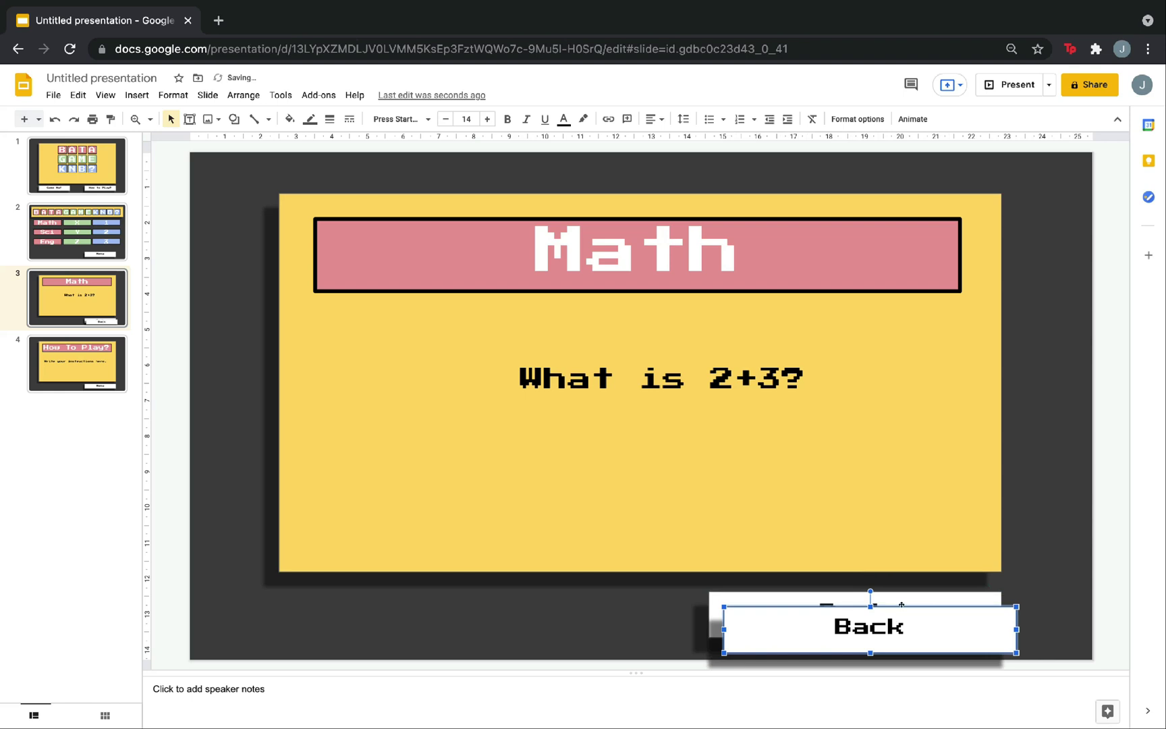
drag(891, 623, 662, 510)
double_click(662, 510)
text(Reveal Answer)
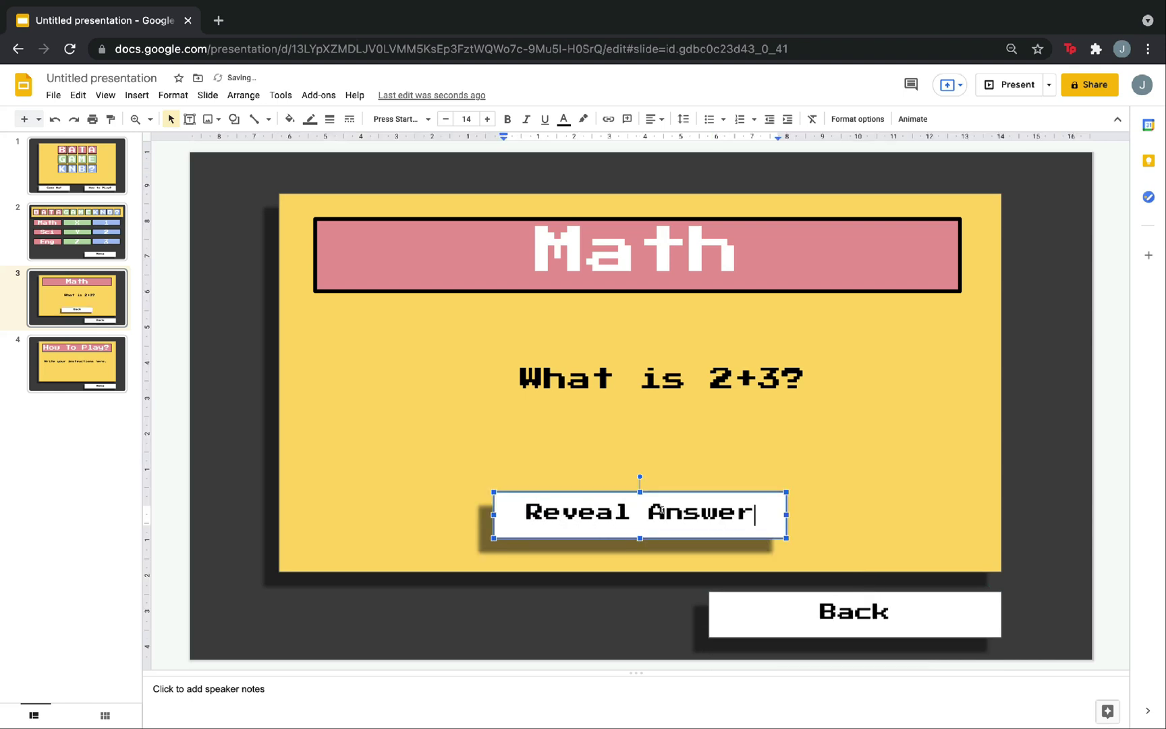
key(Escape)
key(Up)
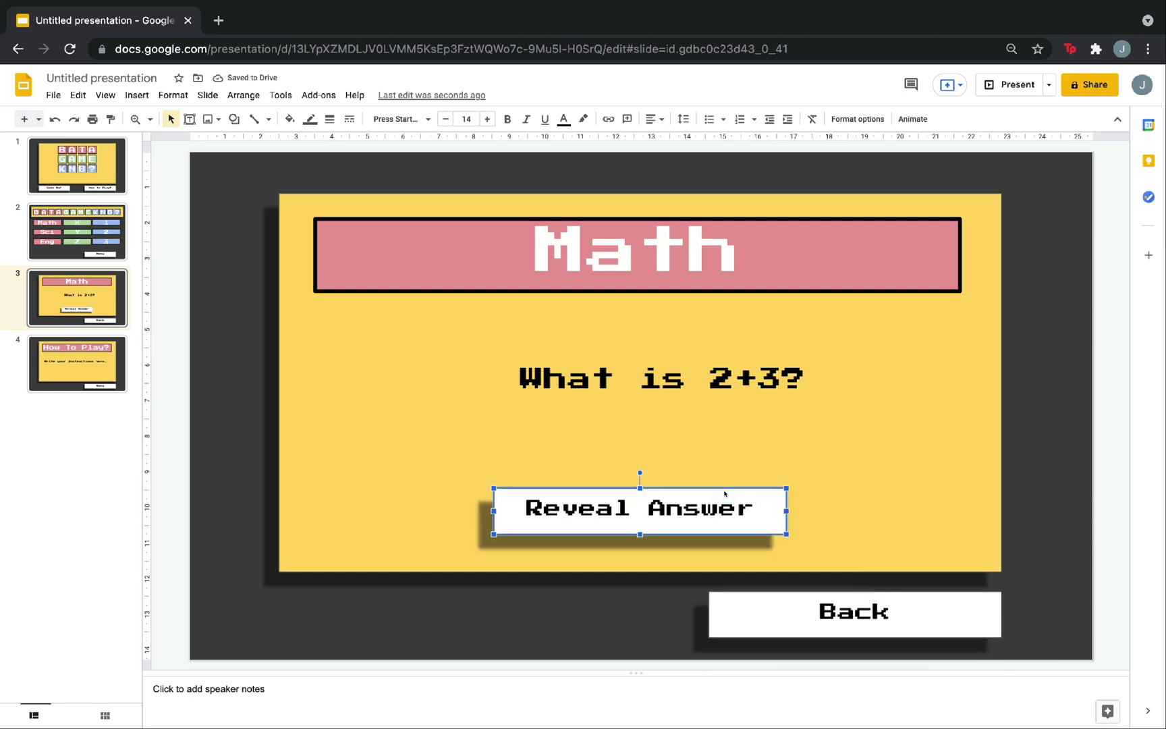
- Add a copy reading '5' just below, overlapping the Reveal Answer button
key(ctrl+d)
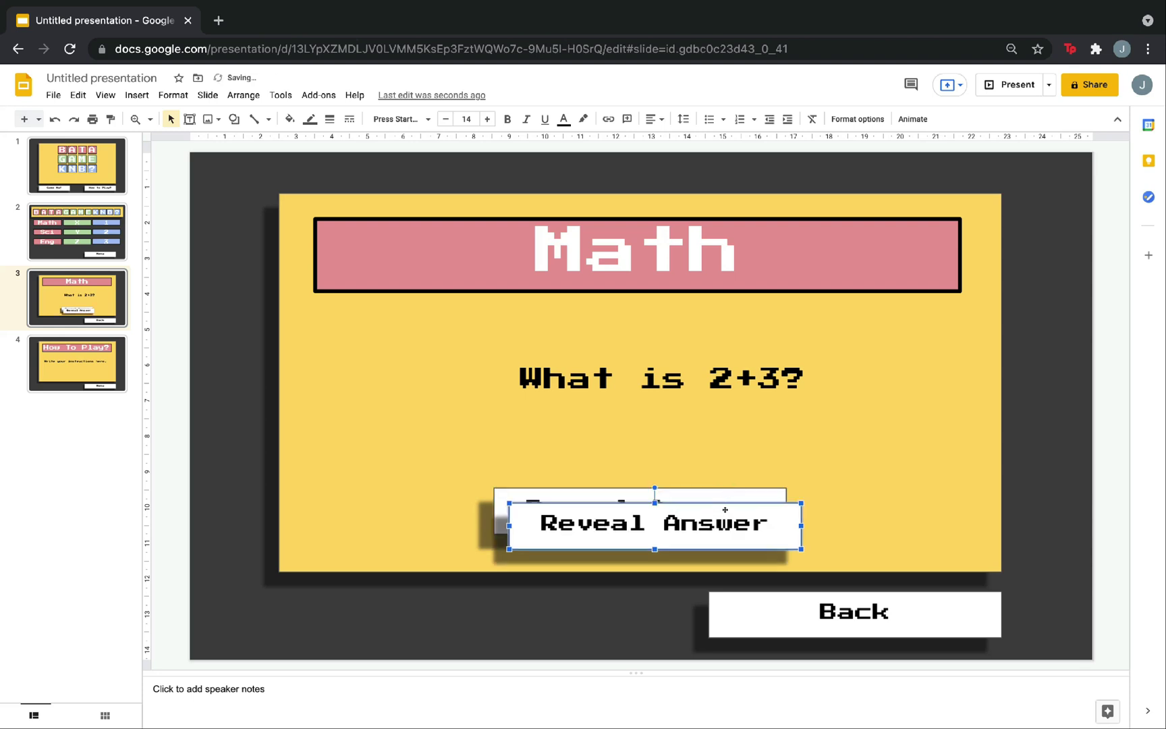
drag(724, 509, 710, 522)
click(705, 535)
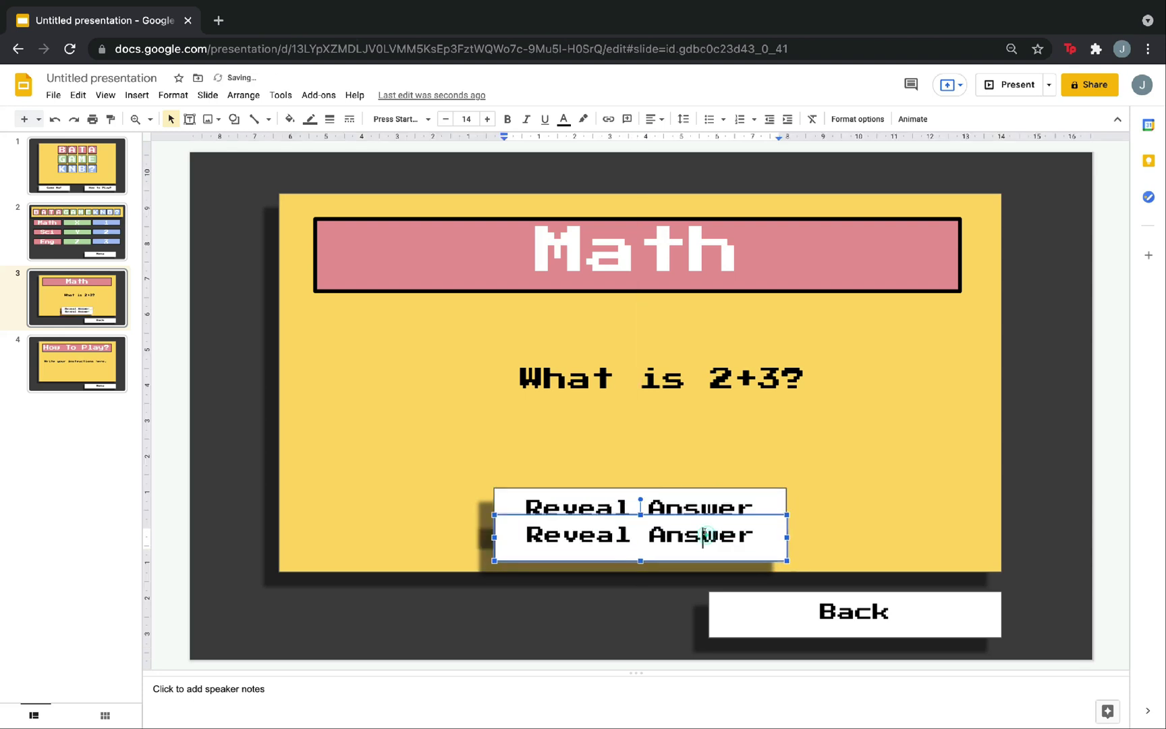
key(ctrl+a)
text(5)
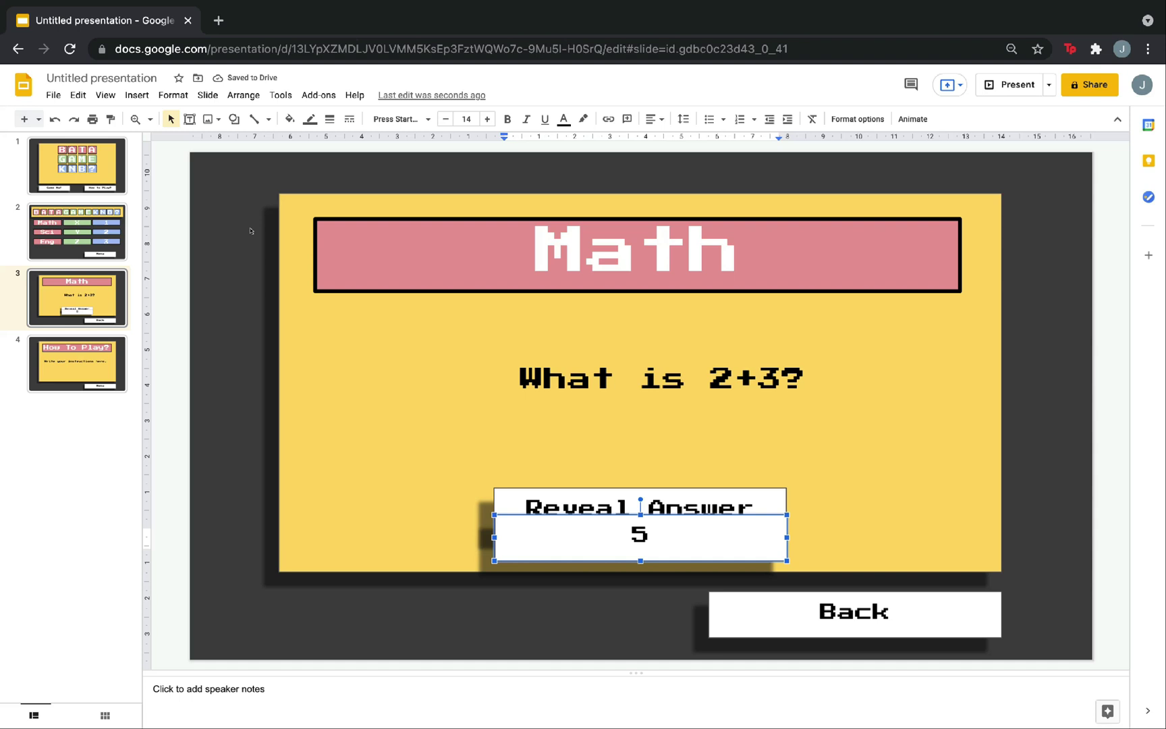
click(249, 231)
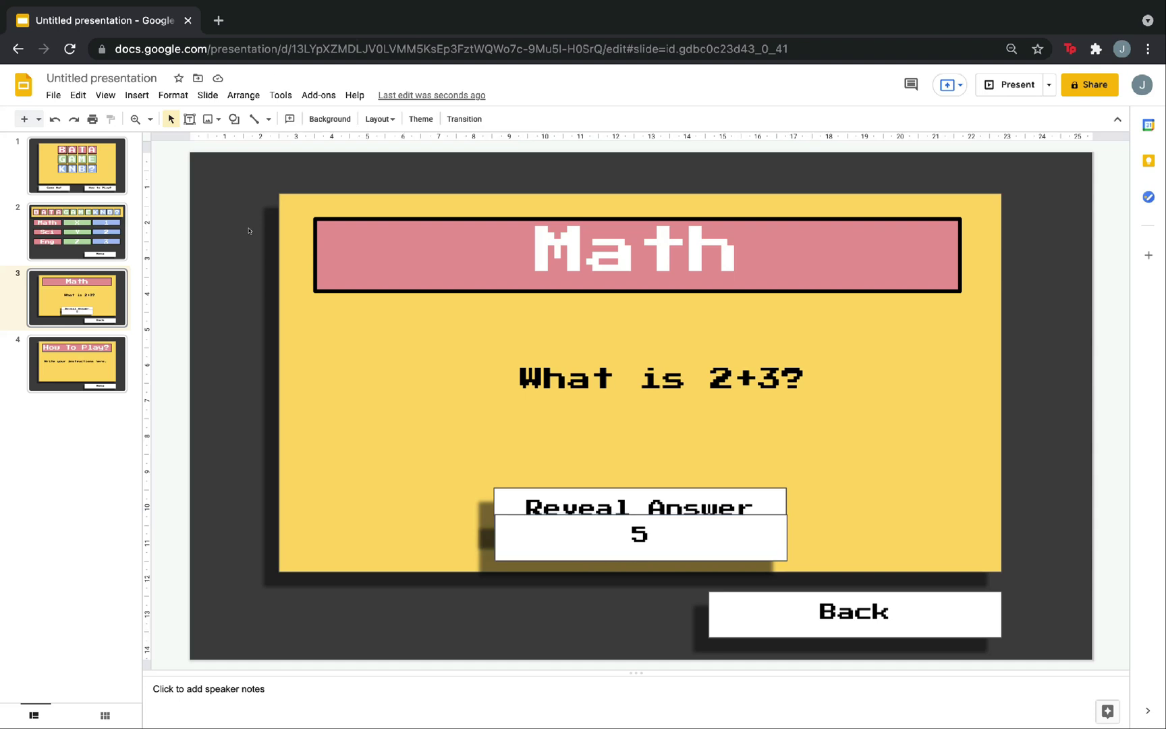
- Insert a web-searched yellow '5' sign image, shrink it, and place it at the Math slide's lower right
click(136, 95)
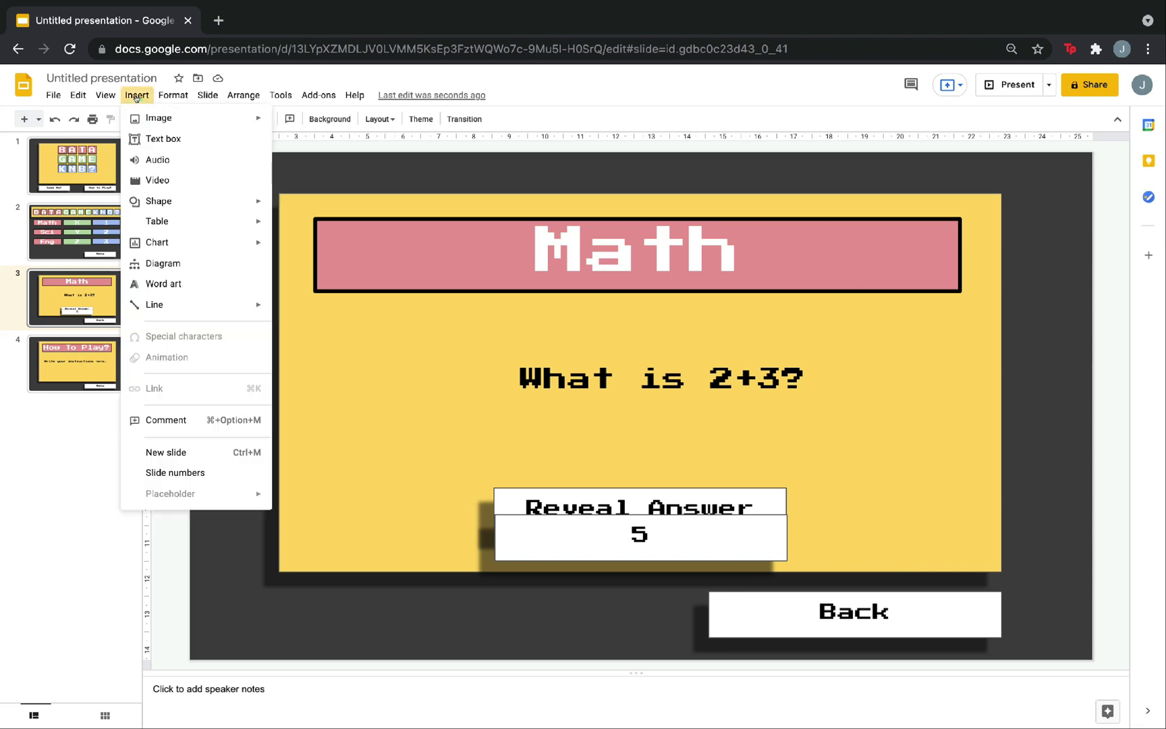
mouse_move(159, 118)
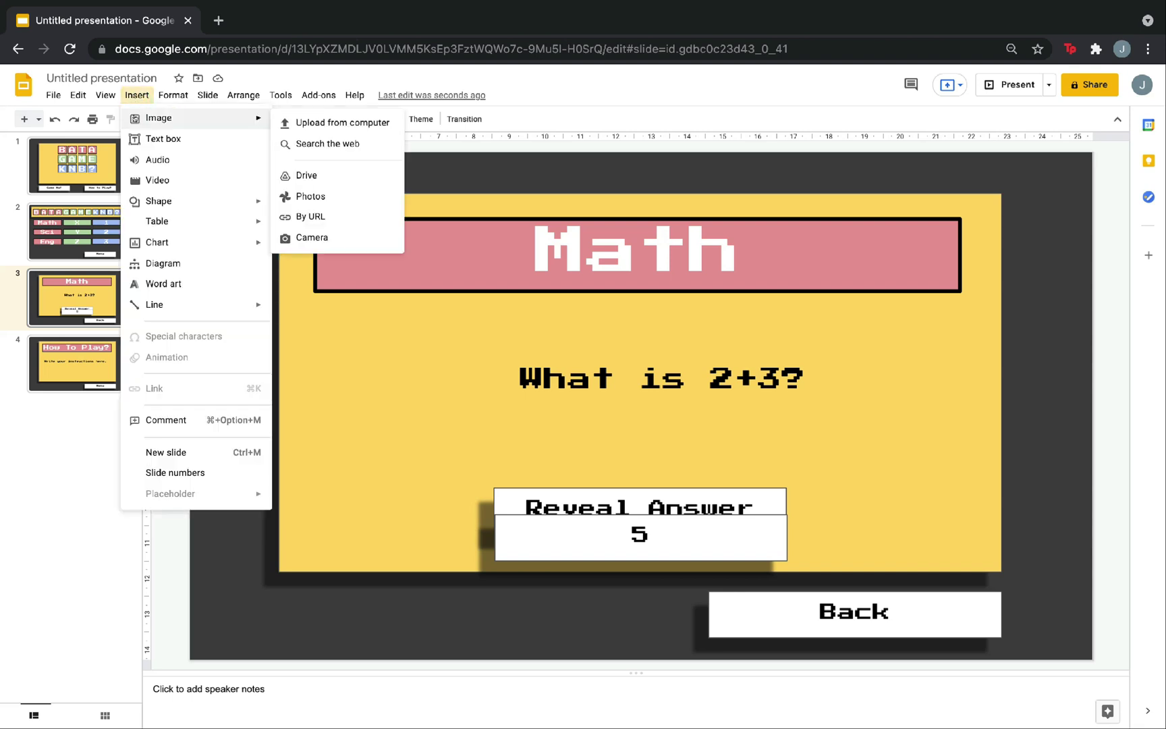
click(307, 143)
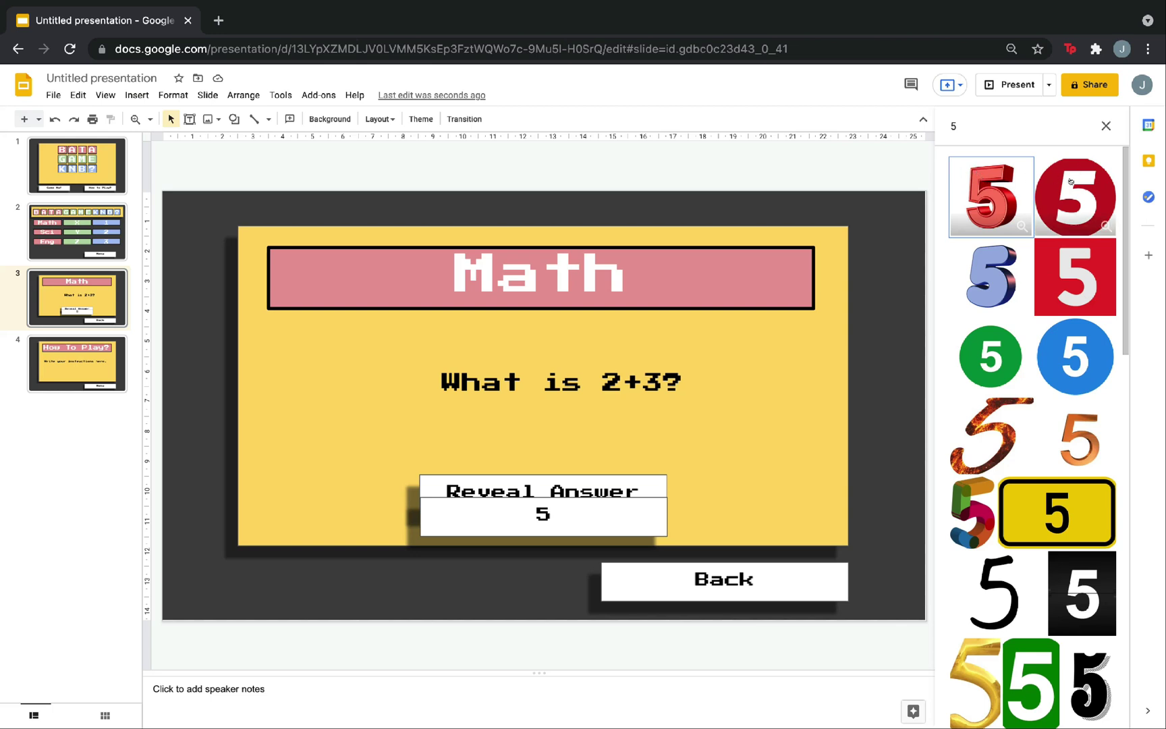
click(1051, 514)
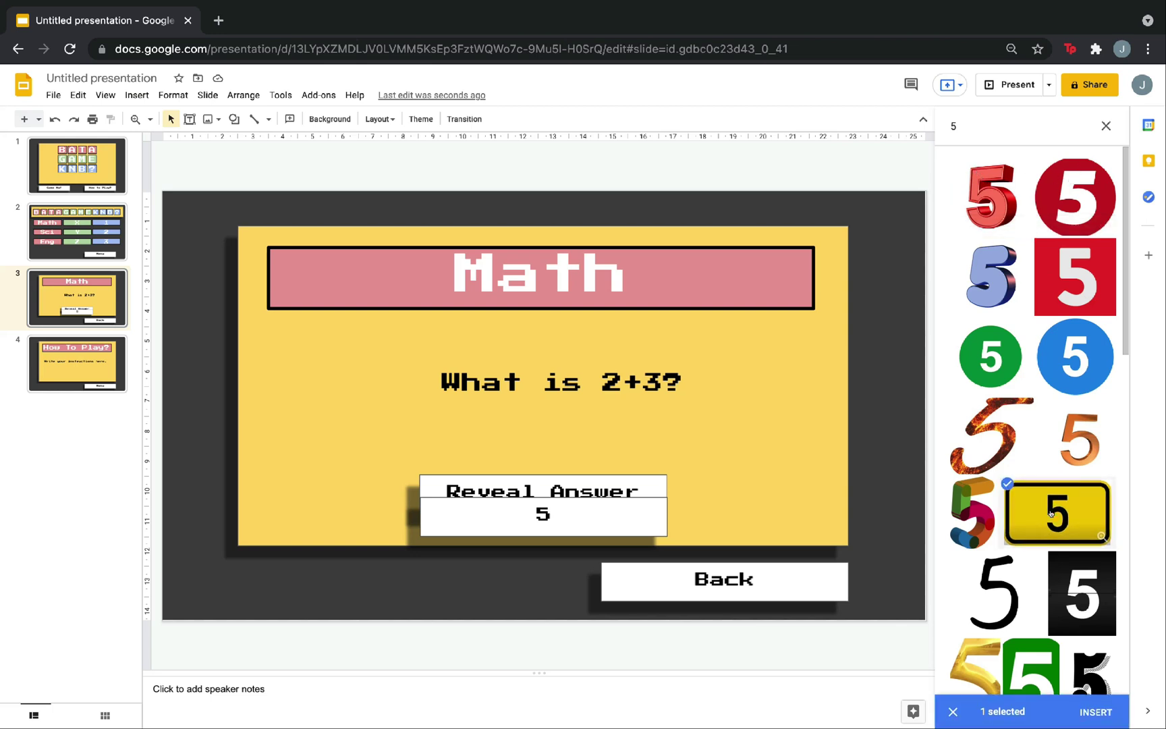
click(1096, 711)
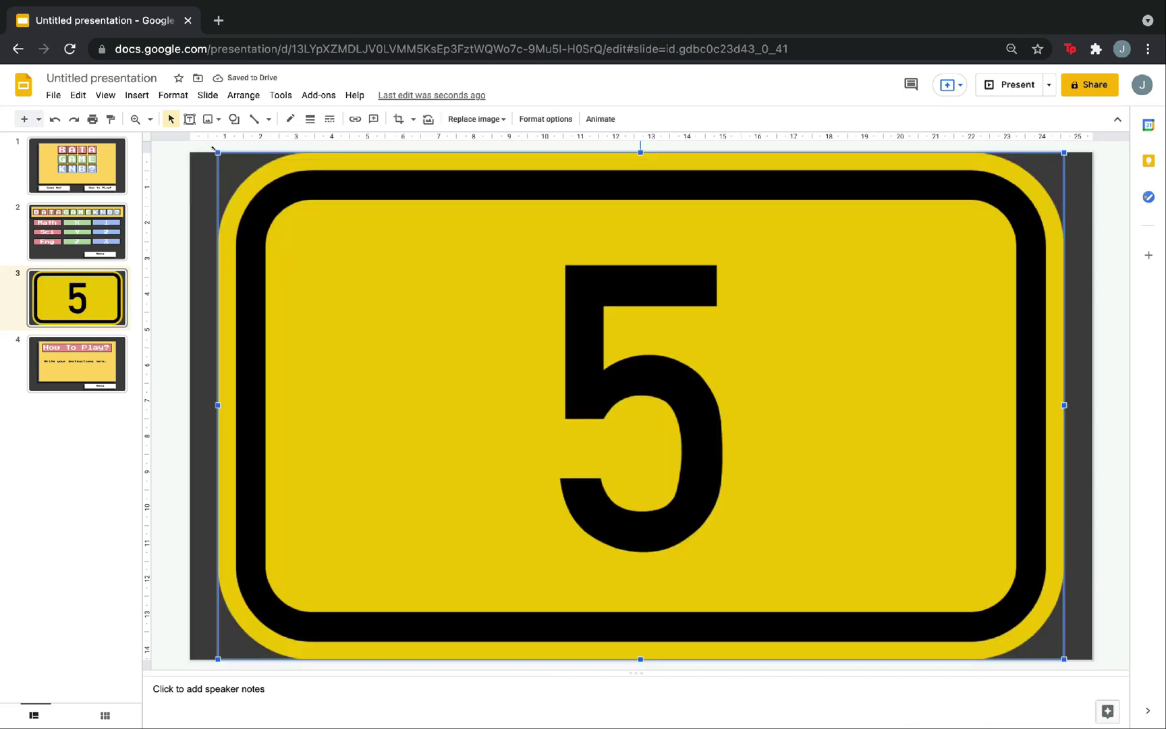
drag(218, 153, 816, 511)
drag(868, 561, 774, 473)
click(57, 309)
- Duplicate the Math slide, retitle it 'Sci' and change the question to 'What is the largest organ system?'
right_click(57, 309)
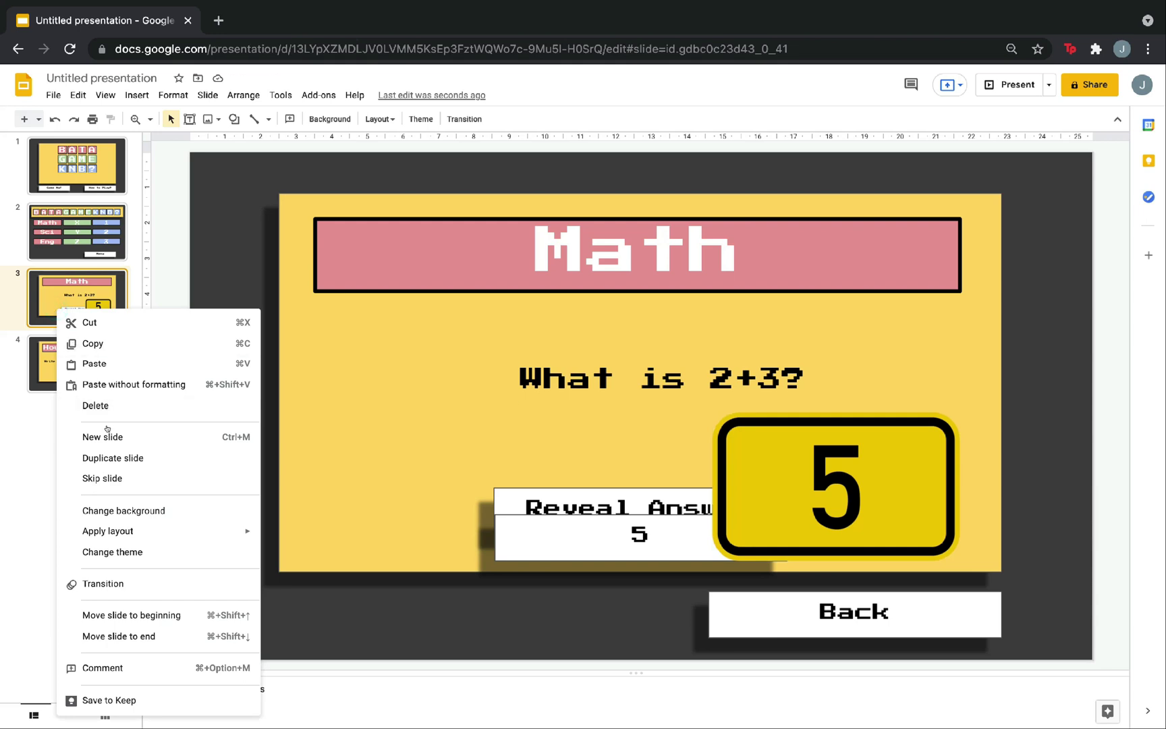
click(118, 457)
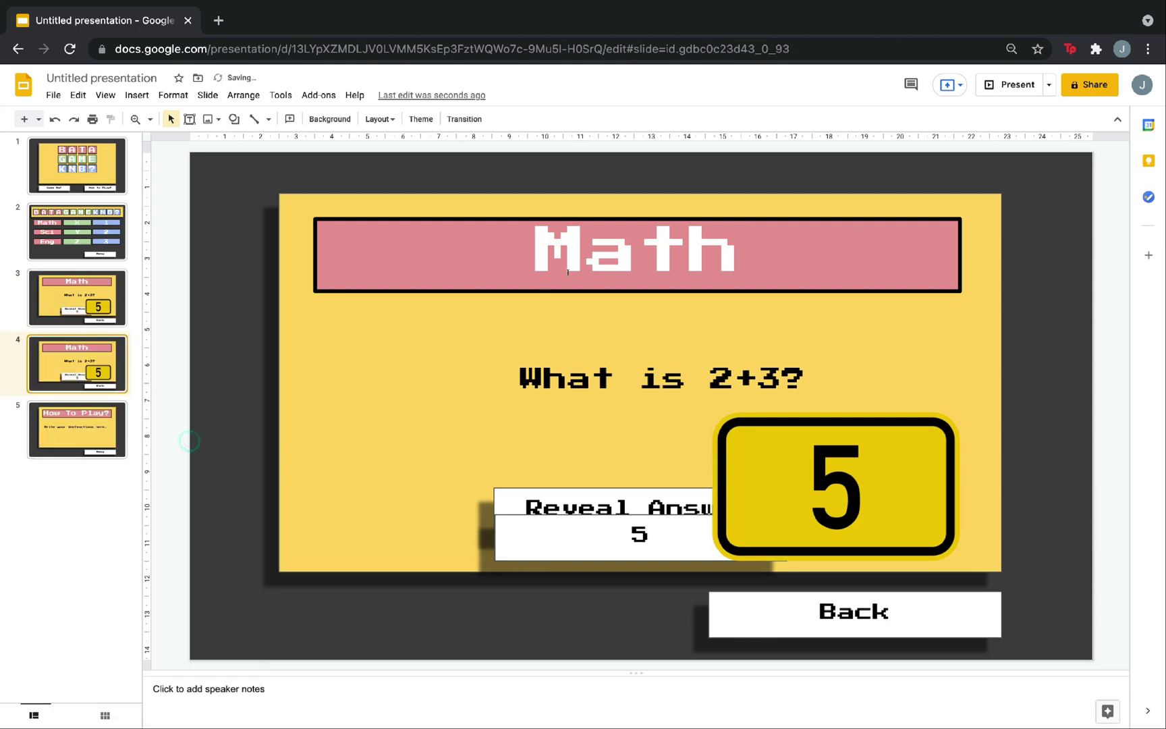
double_click(610, 257)
text(Sci)
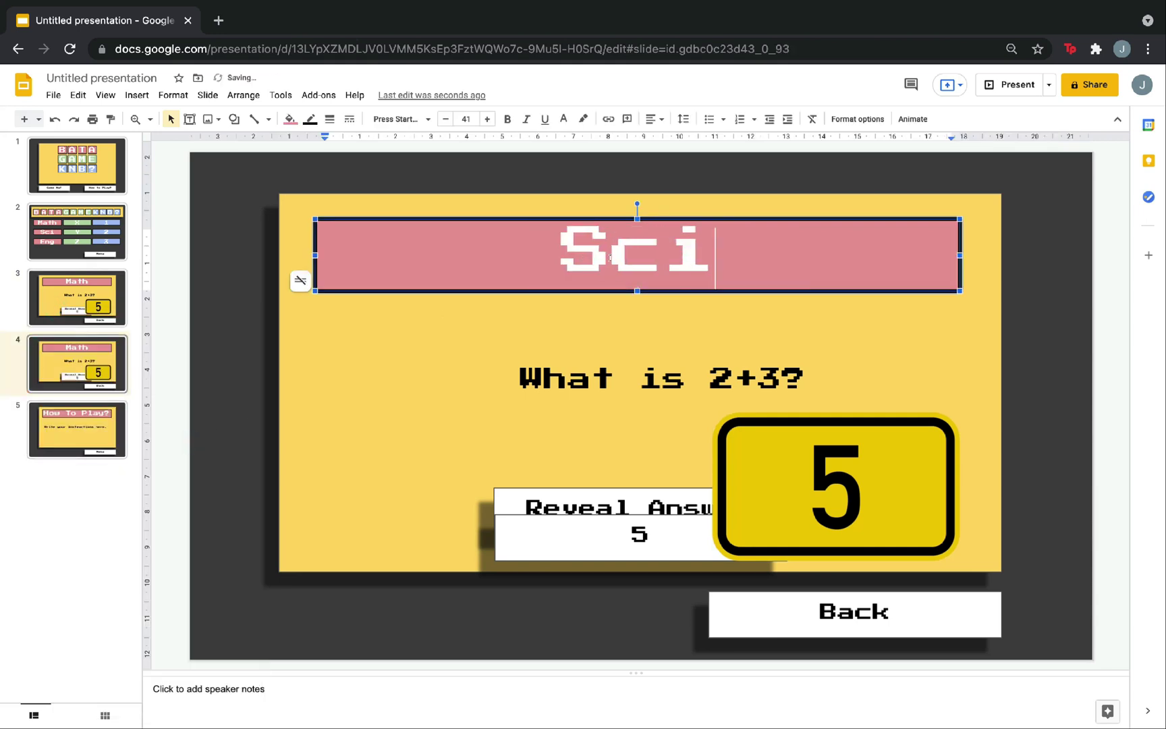
click(643, 382)
triple_click(643, 382)
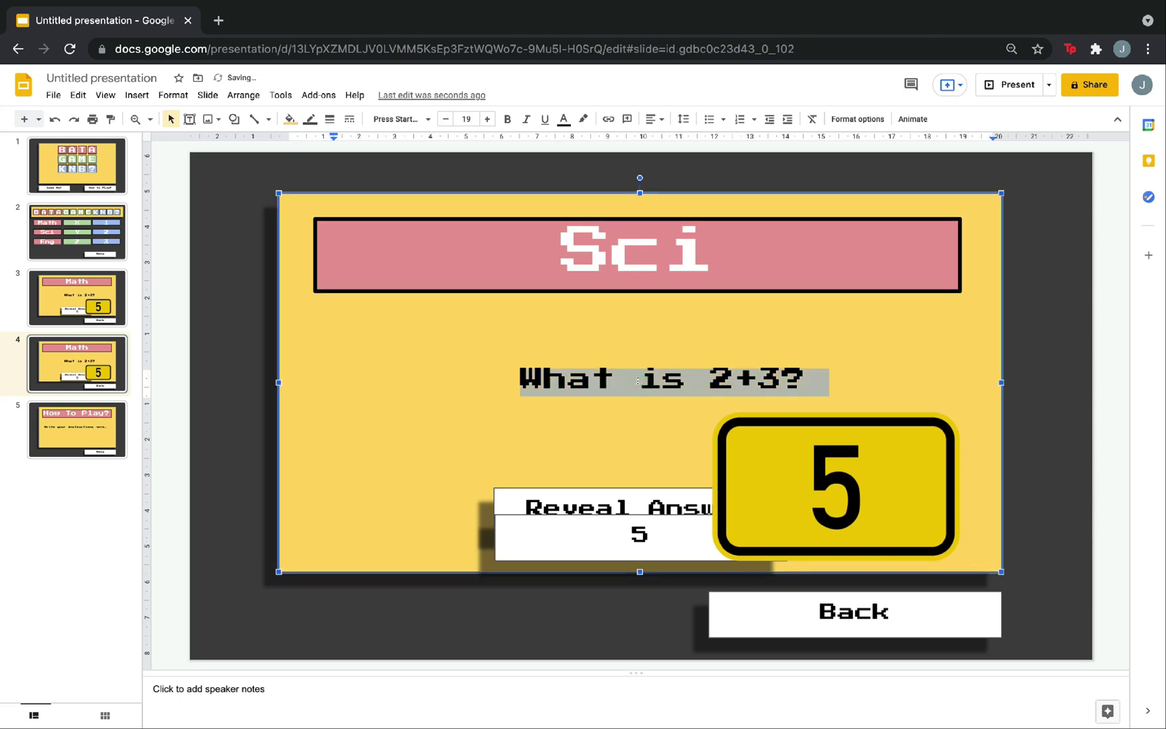
text(What is the largest organ system?)
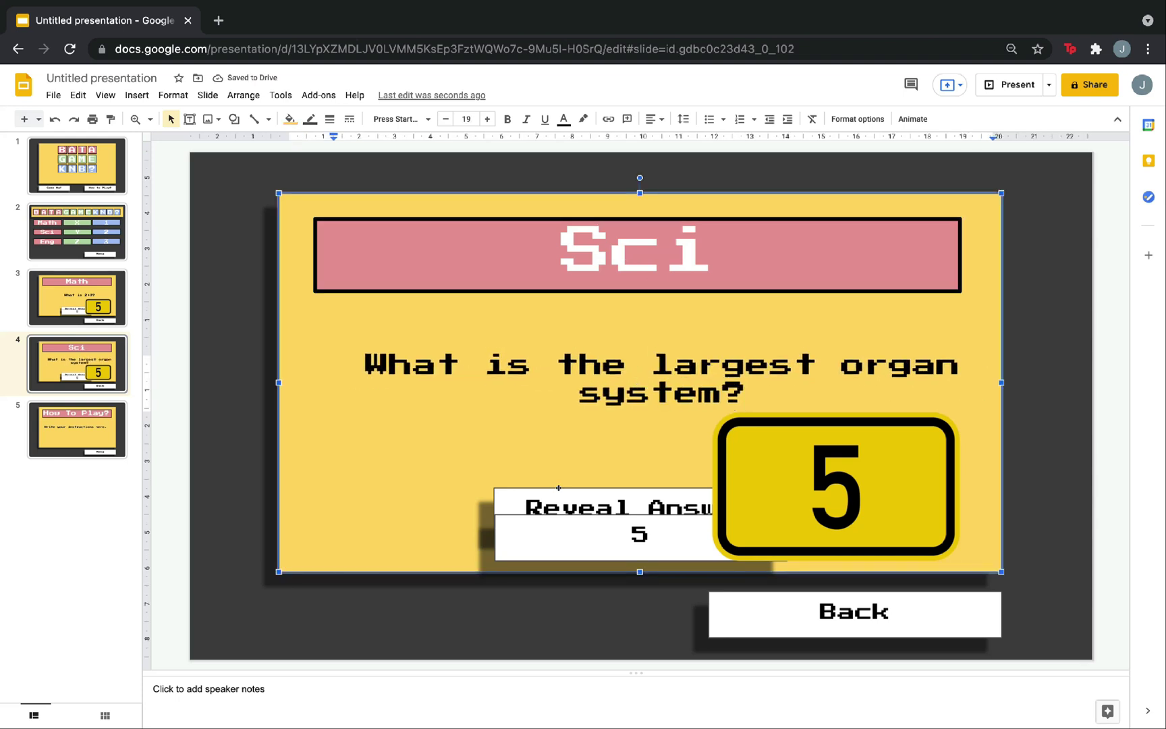
- Delete the 5 sign image and change the answer to 'Integumentary sytem'
click(837, 486)
key(Delete)
double_click(639, 533)
text(Integumentary sytem)
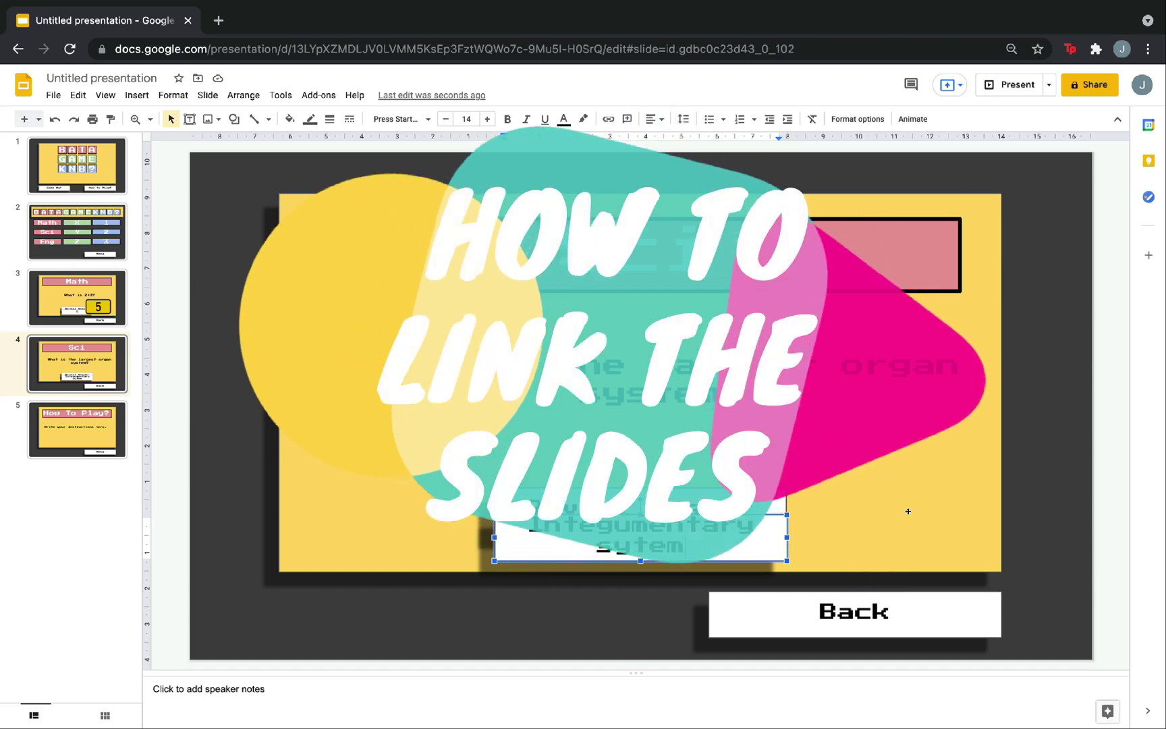
- Check the How To Play? slide, then return to the title slide
click(76, 429)
click(92, 160)
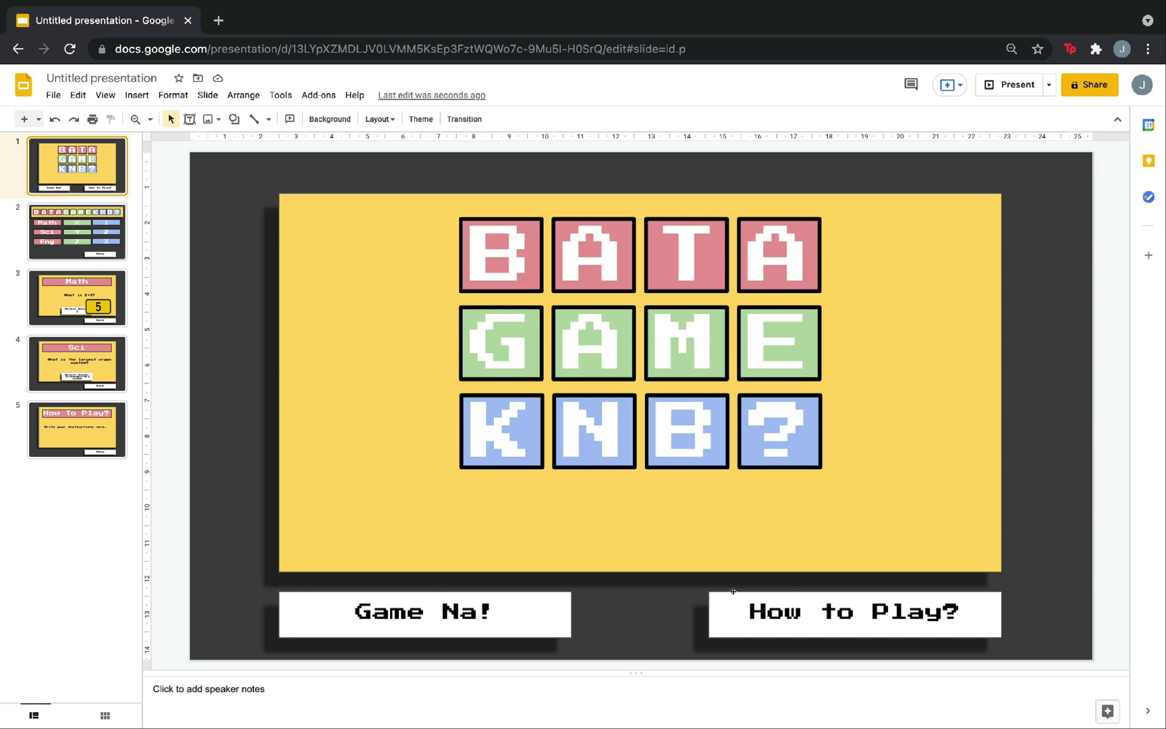
- Link the title slide's How to Play? box to Slide 5, the instructions slide
click(64, 435)
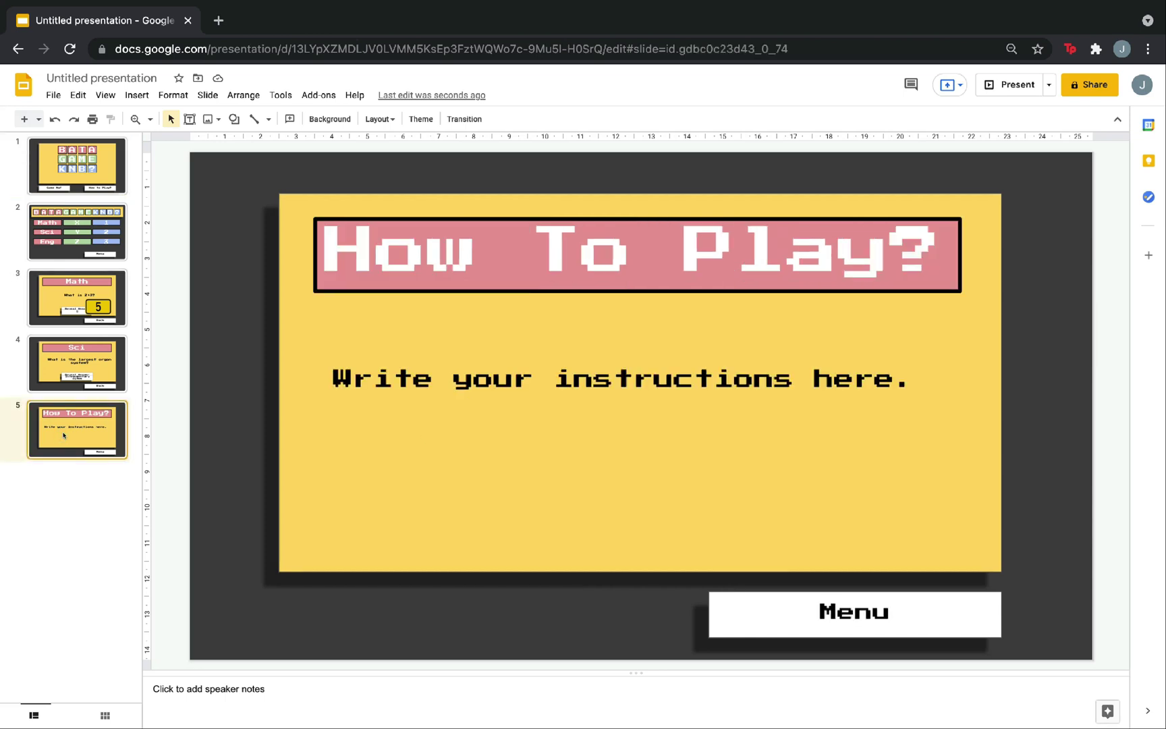
click(77, 183)
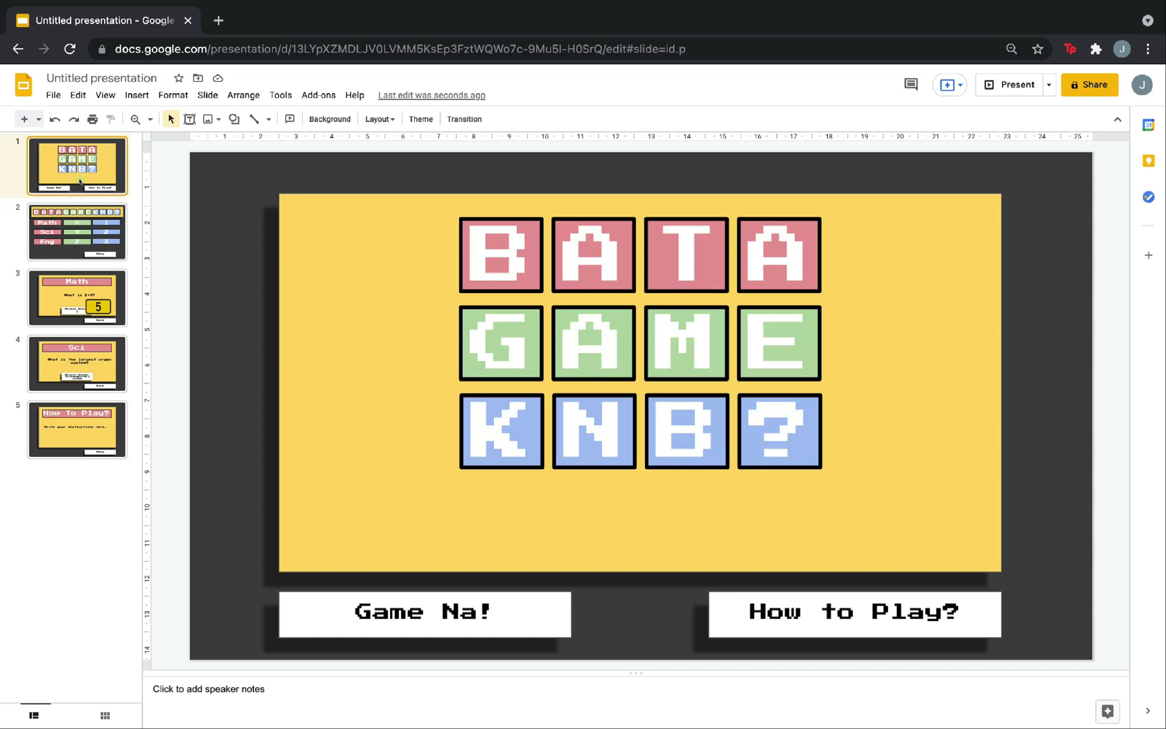
click(984, 606)
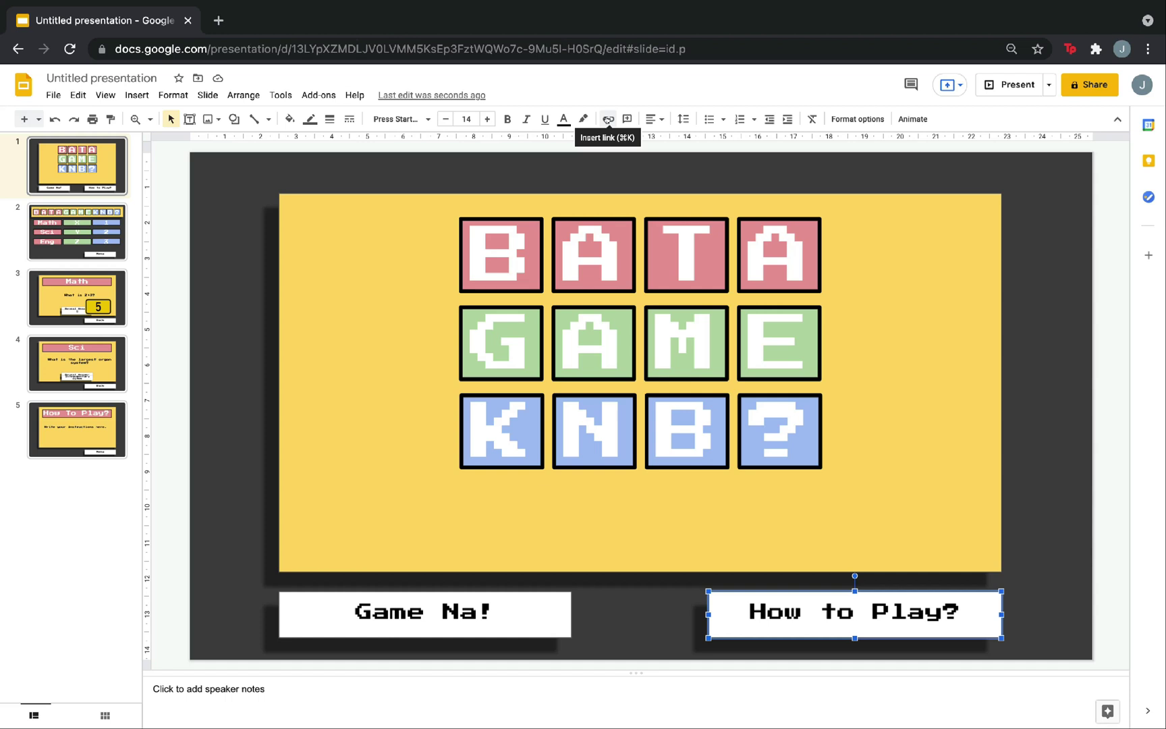
click(608, 119)
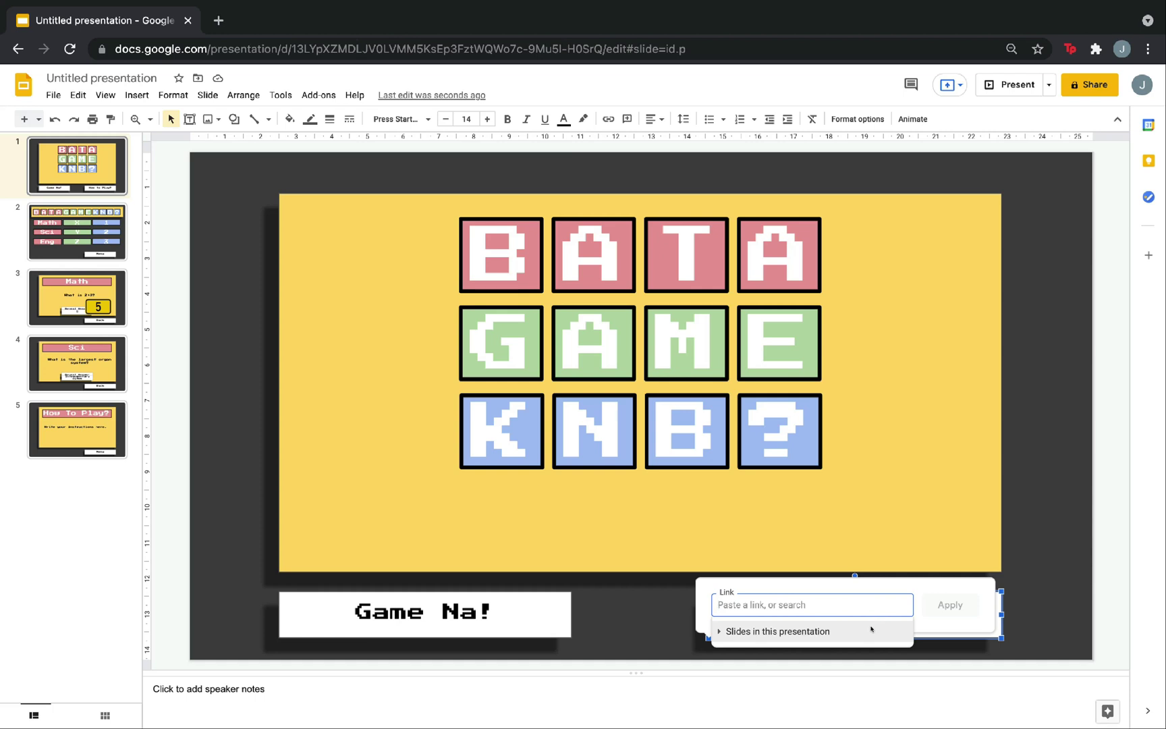
click(870, 630)
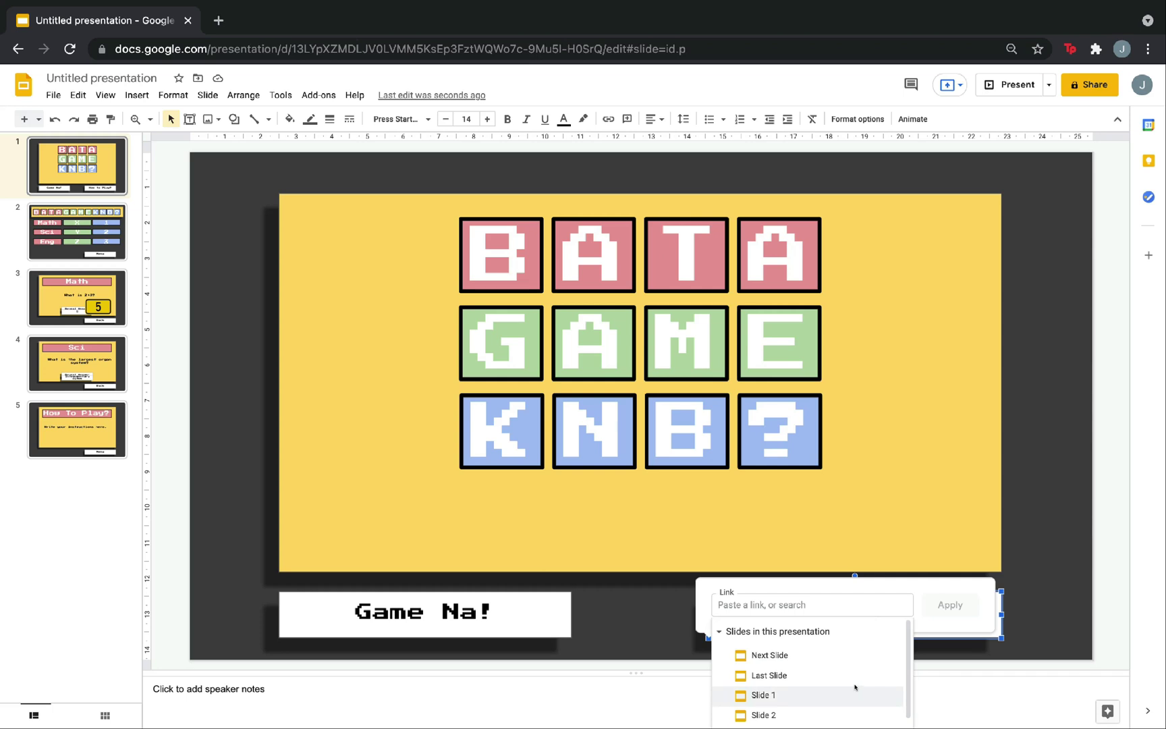
scroll(853, 688, down, 2)
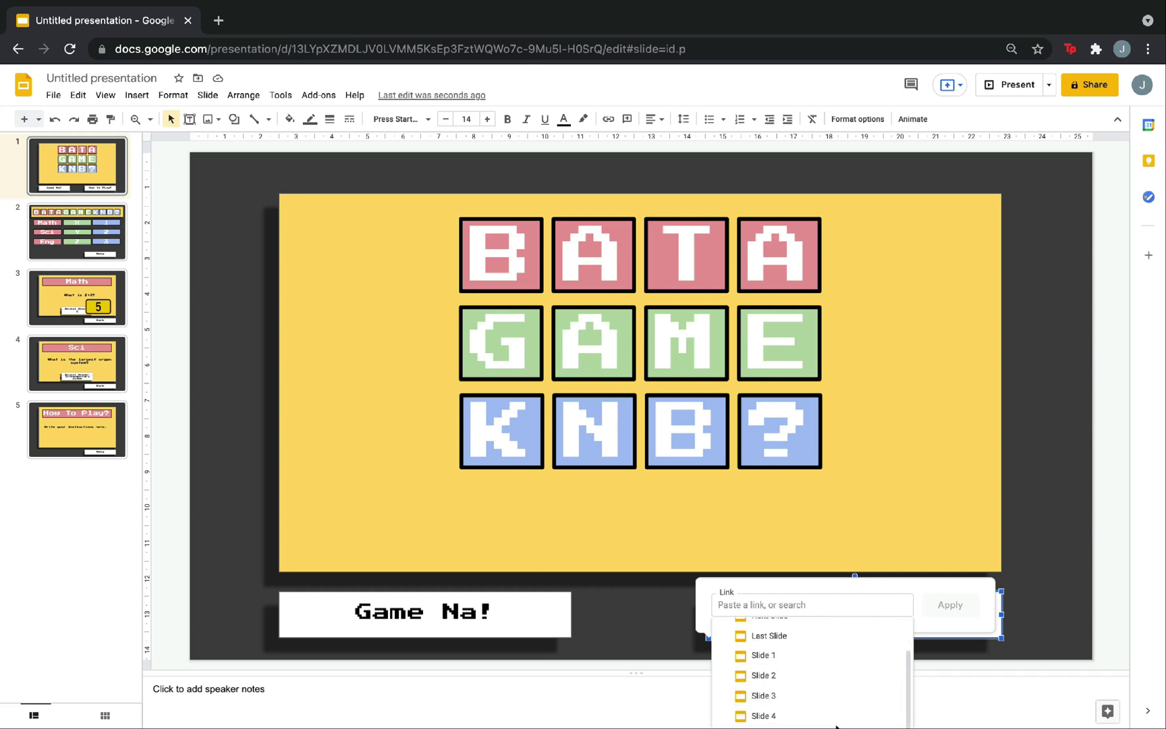
click(837, 726)
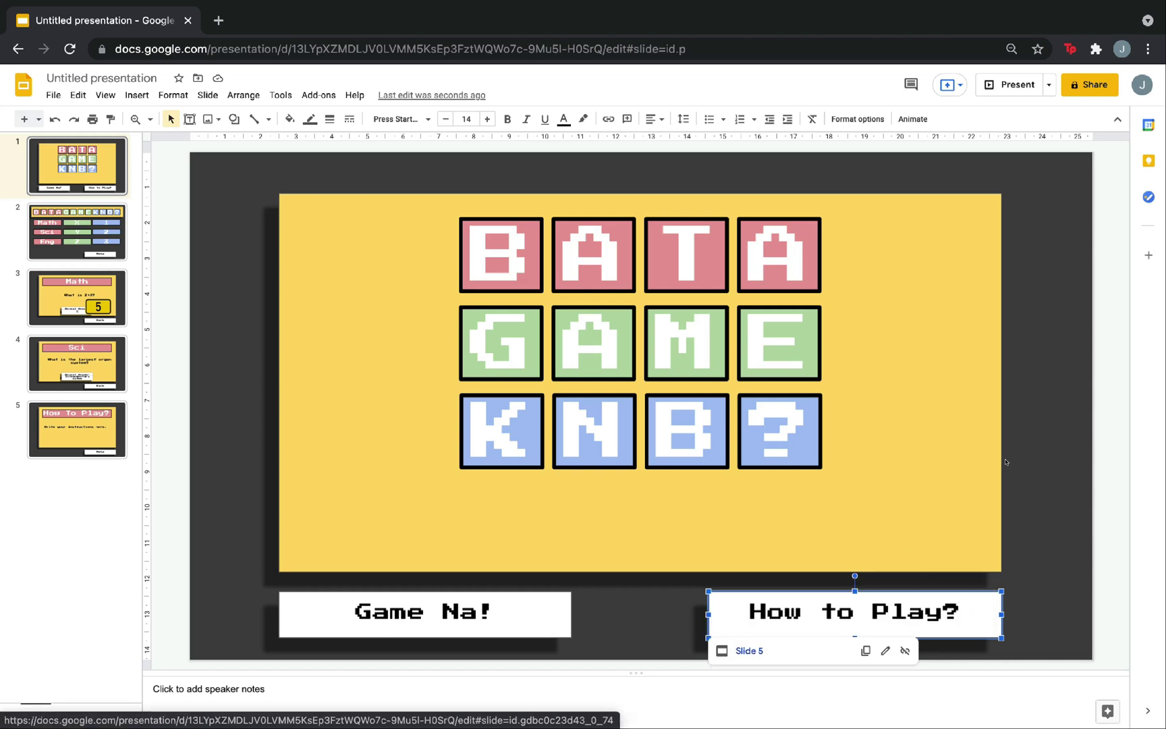
- Nudge the How To Play? slide's Menu box upward and link it to Slide 1
click(90, 433)
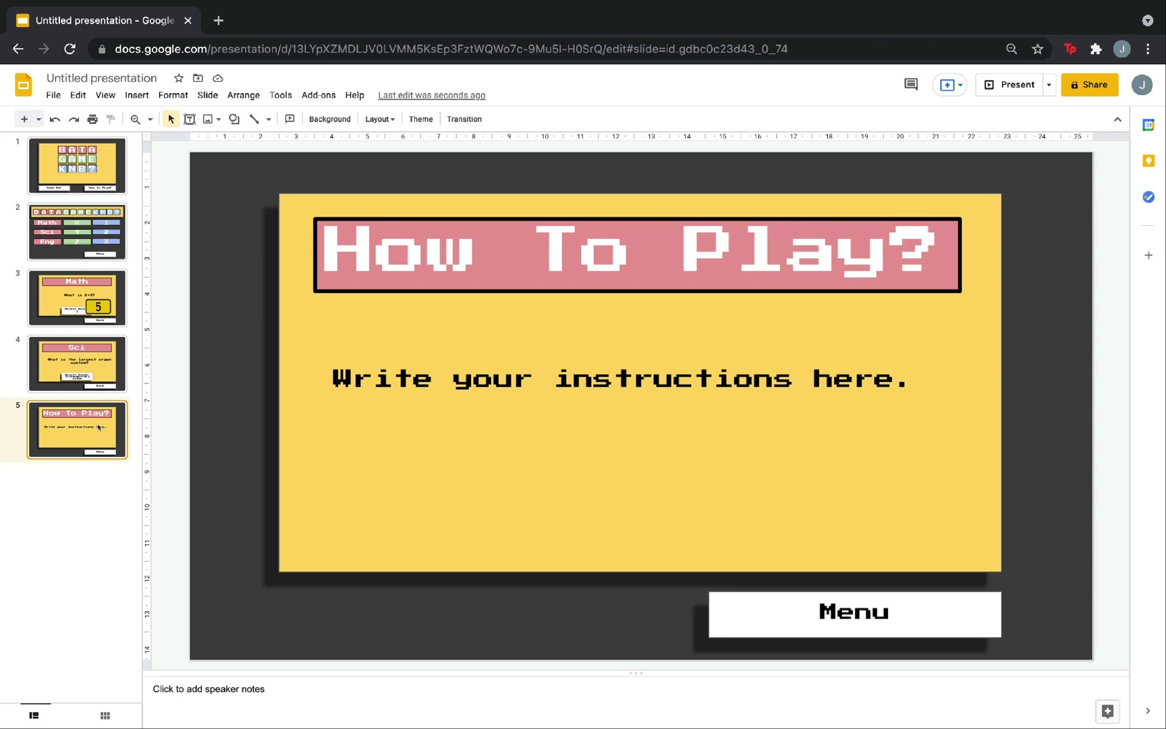
click(968, 597)
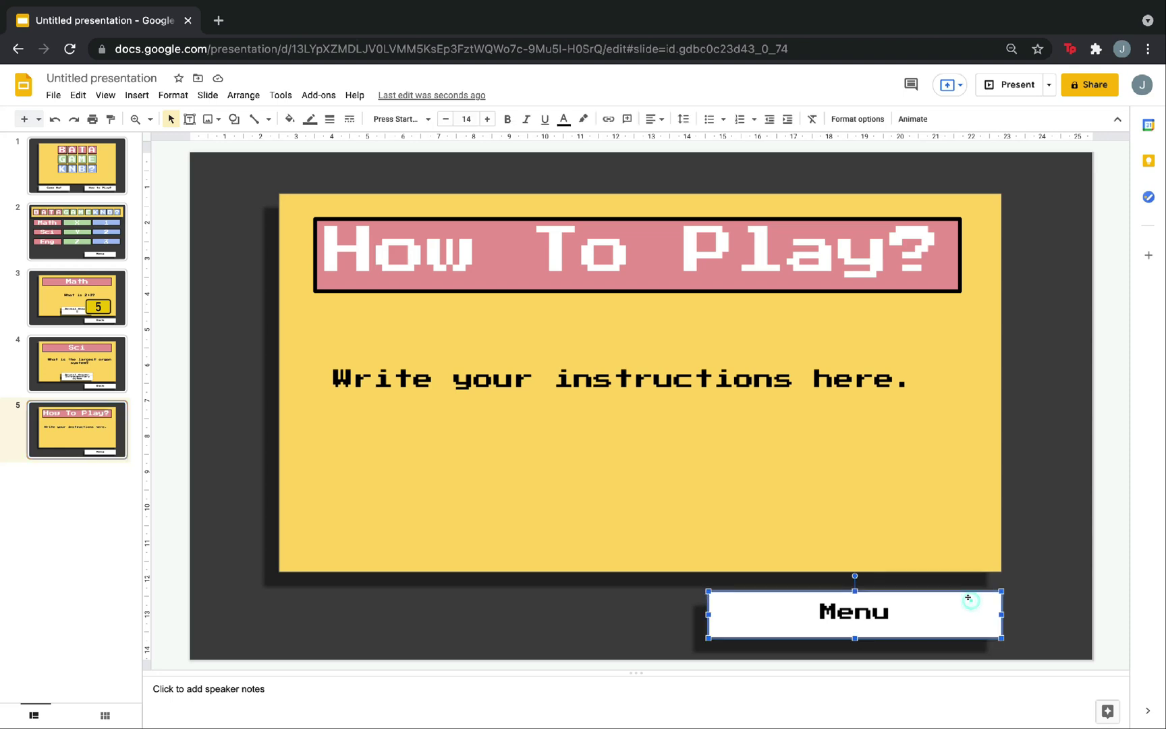
drag(971, 602, 955, 586)
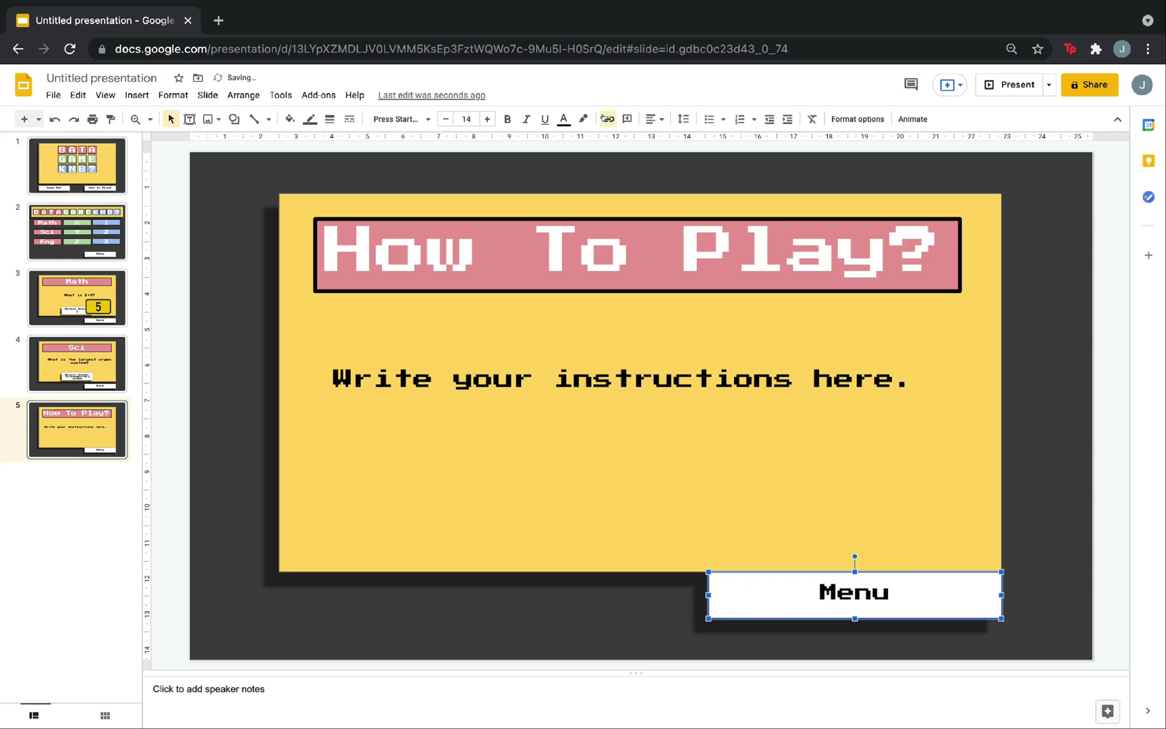
click(608, 118)
click(841, 610)
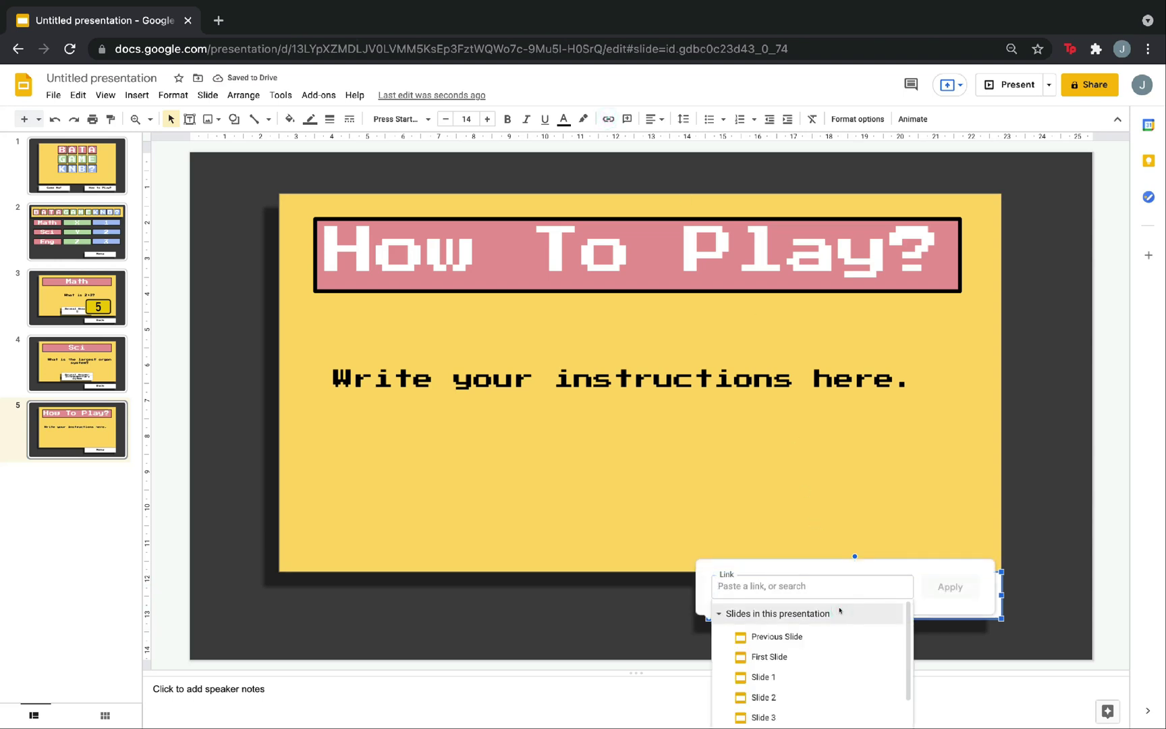
click(838, 677)
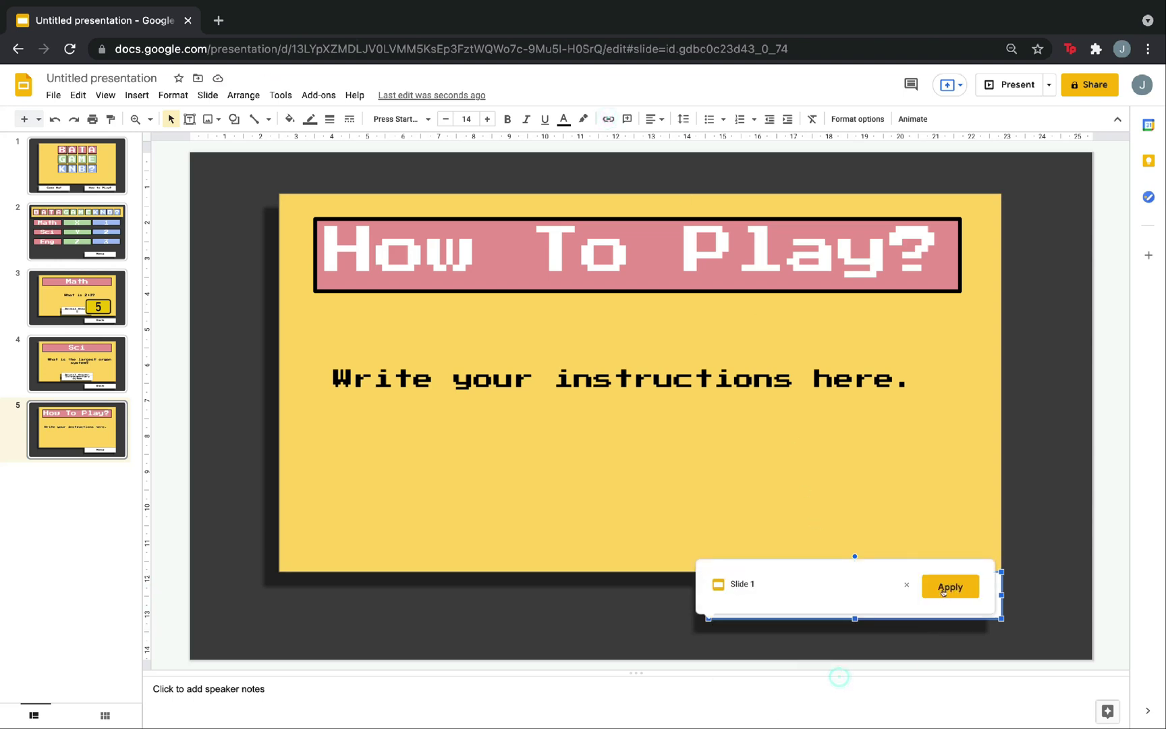
click(950, 586)
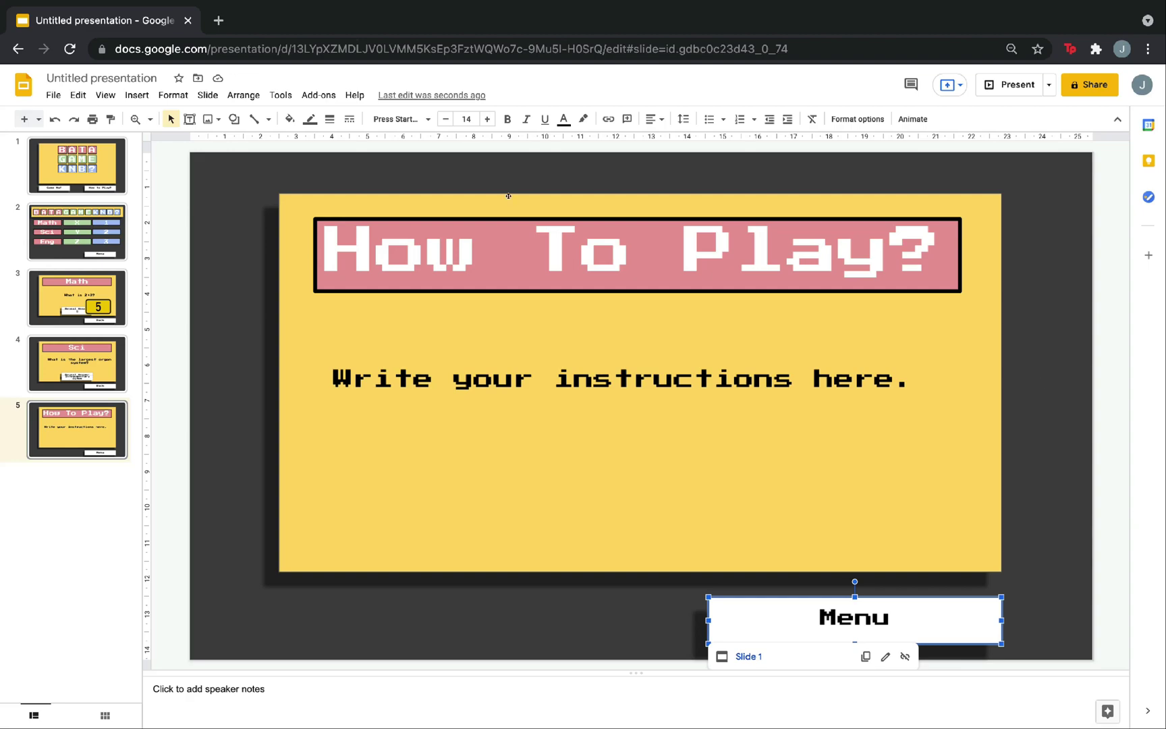
- Present the deck, follow How to Play? and Menu back and forth several times, then exit
click(116, 177)
click(1006, 84)
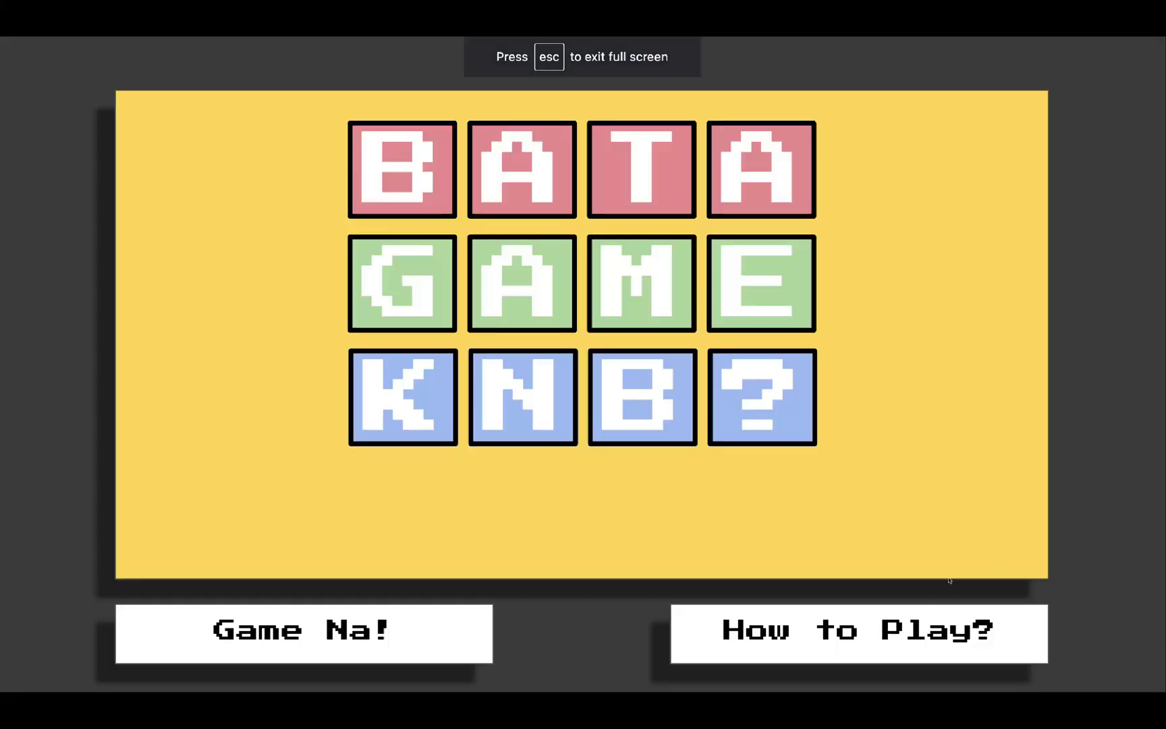
click(924, 617)
click(920, 620)
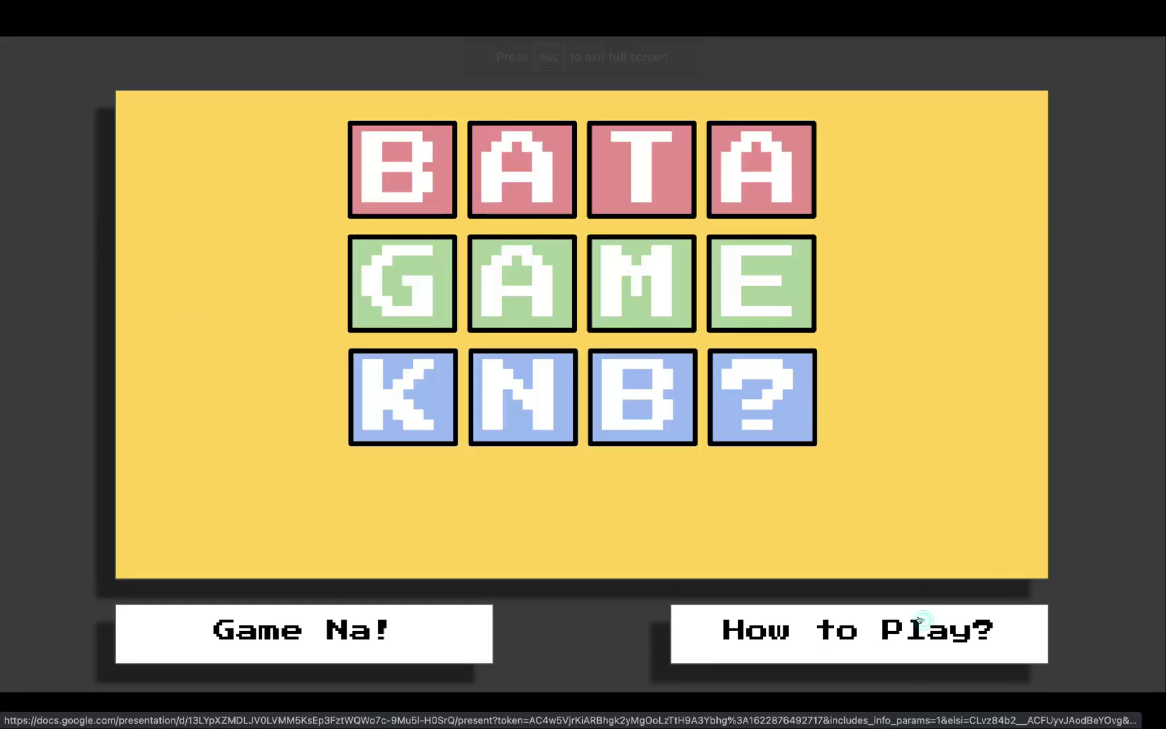
click(875, 629)
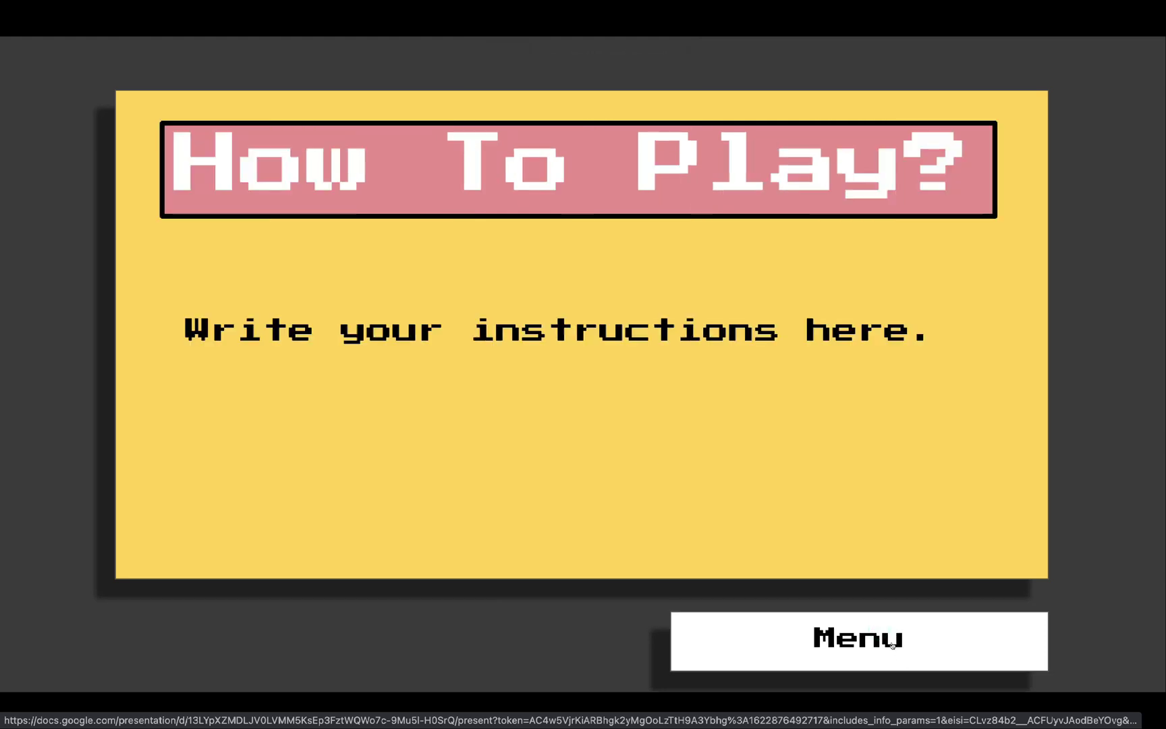
click(893, 646)
click(894, 646)
click(894, 646)
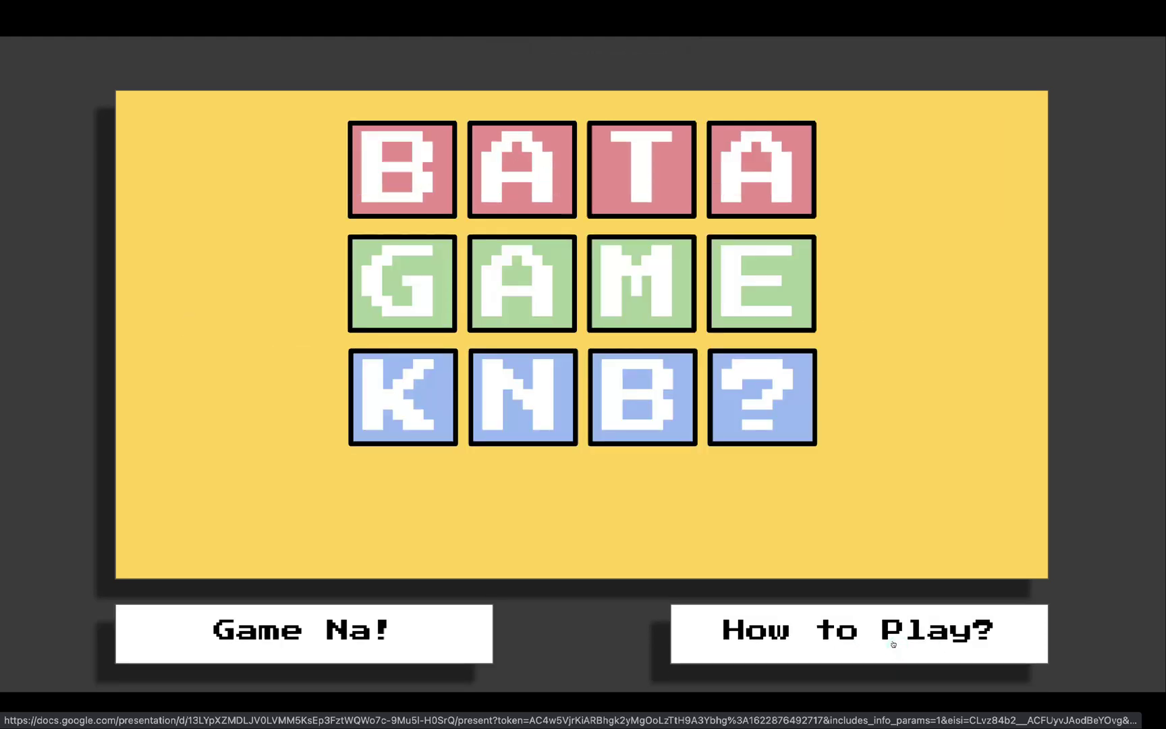
key(Escape)
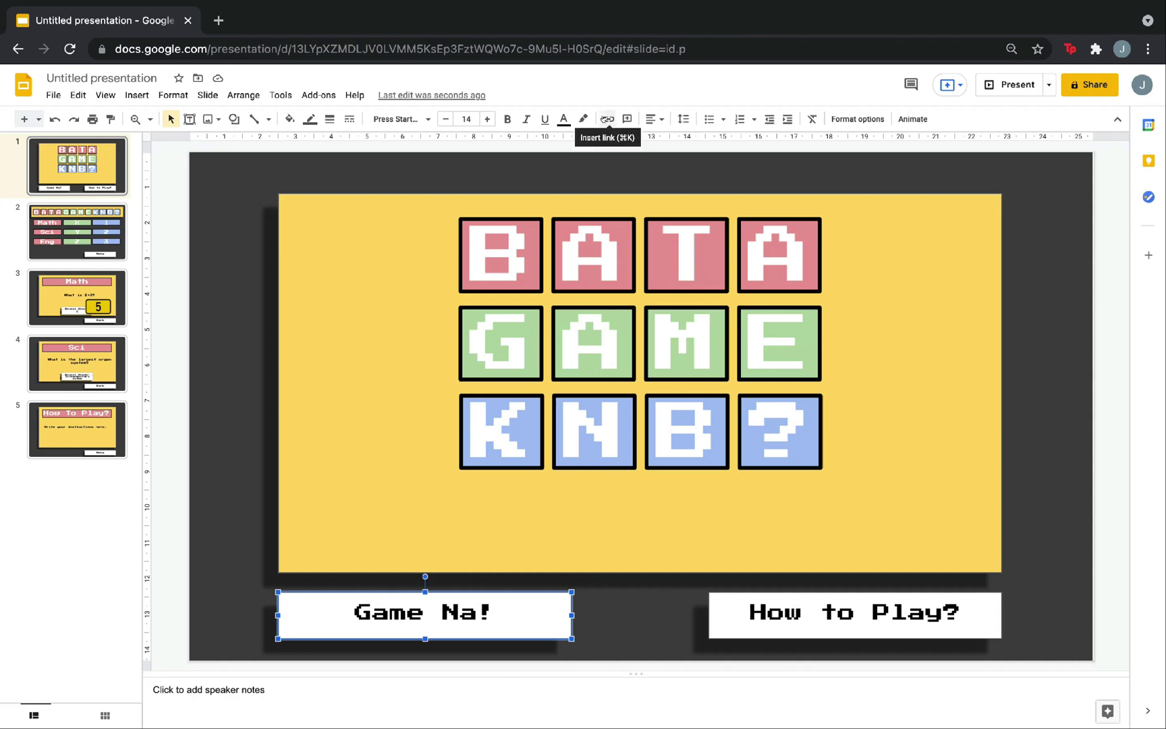
- Link the title slide's Game Na! box to Slide 2, the category menu
click(608, 119)
click(384, 633)
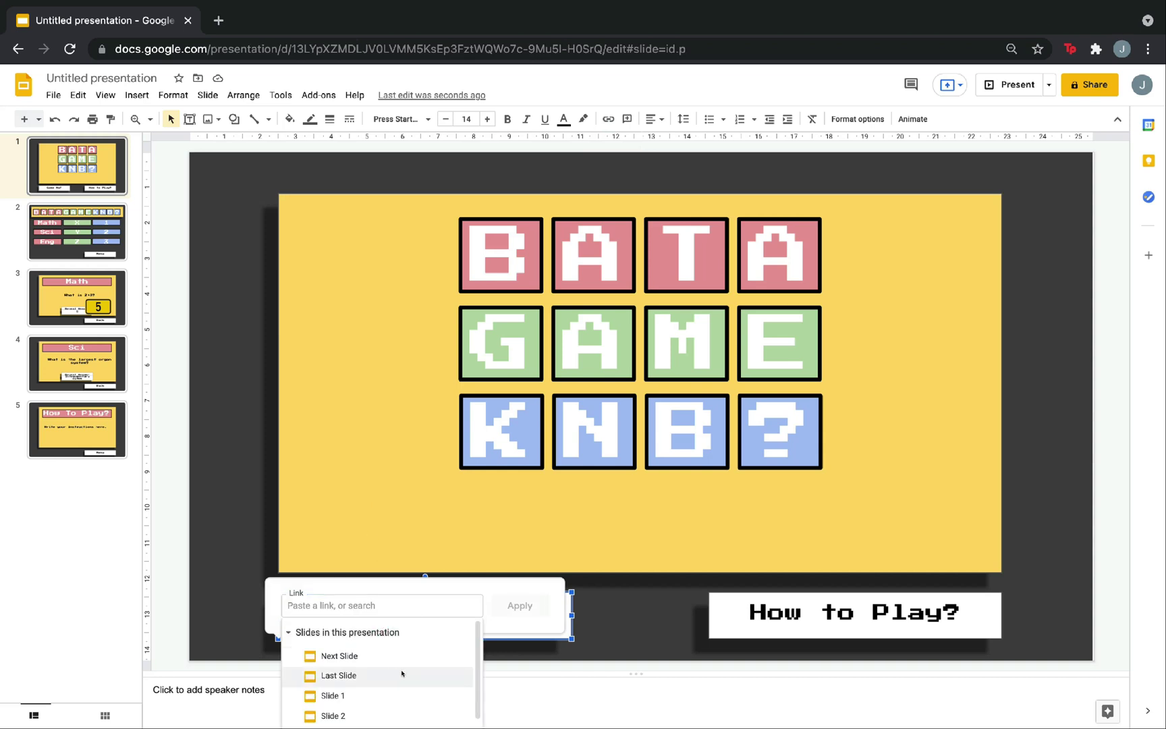
click(383, 715)
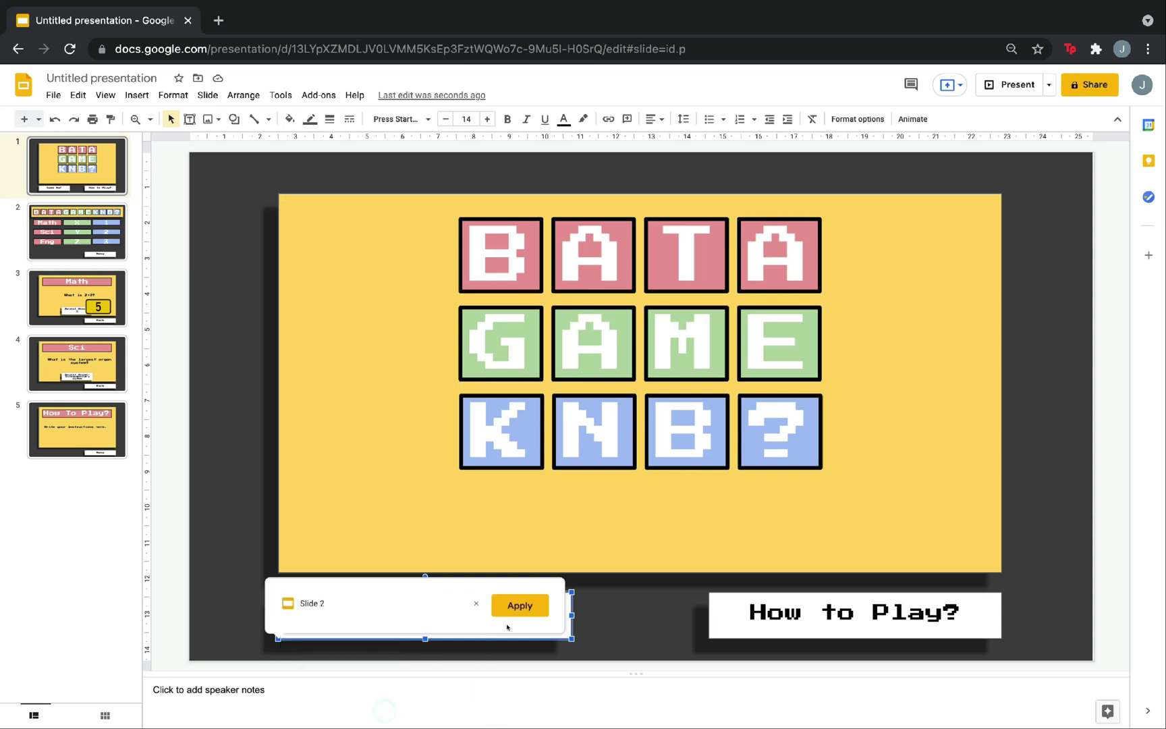
click(519, 606)
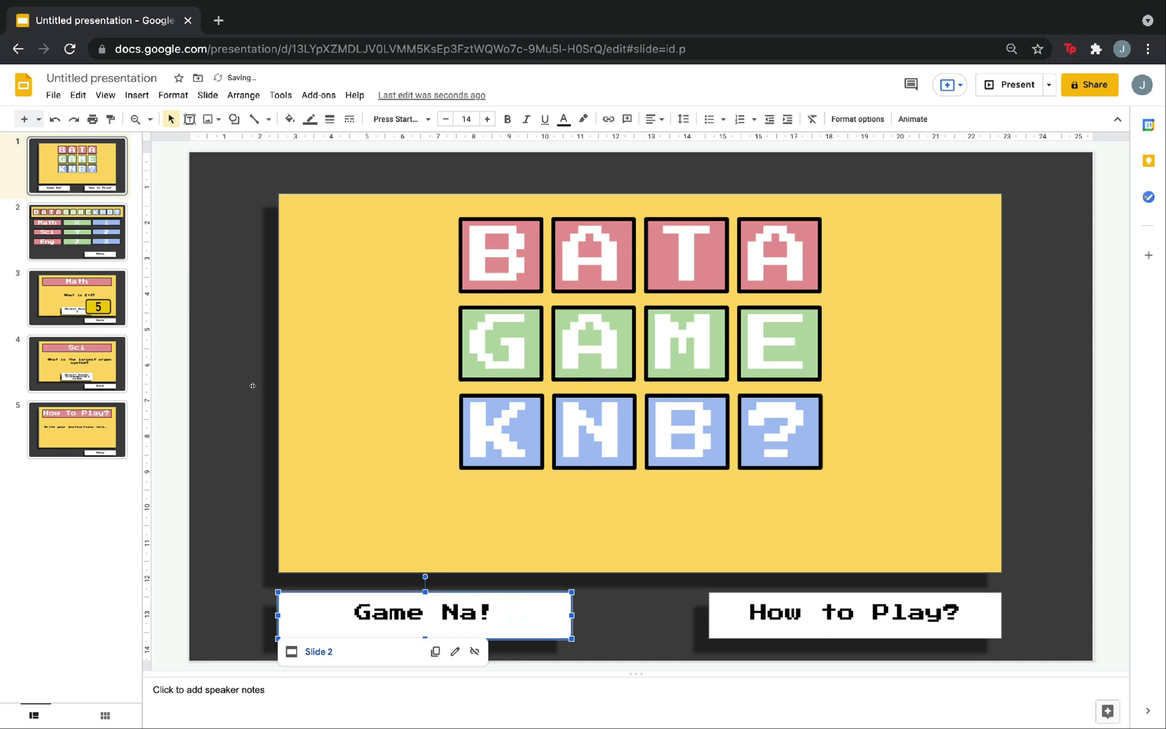
click(114, 226)
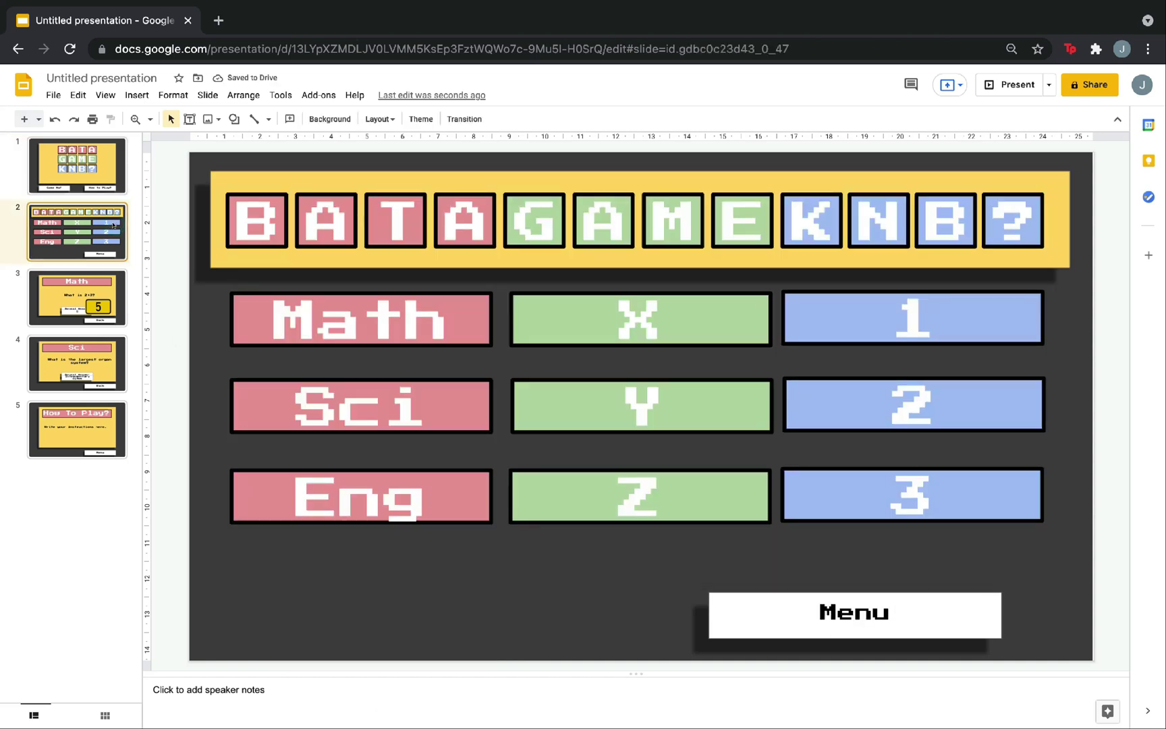
click(958, 610)
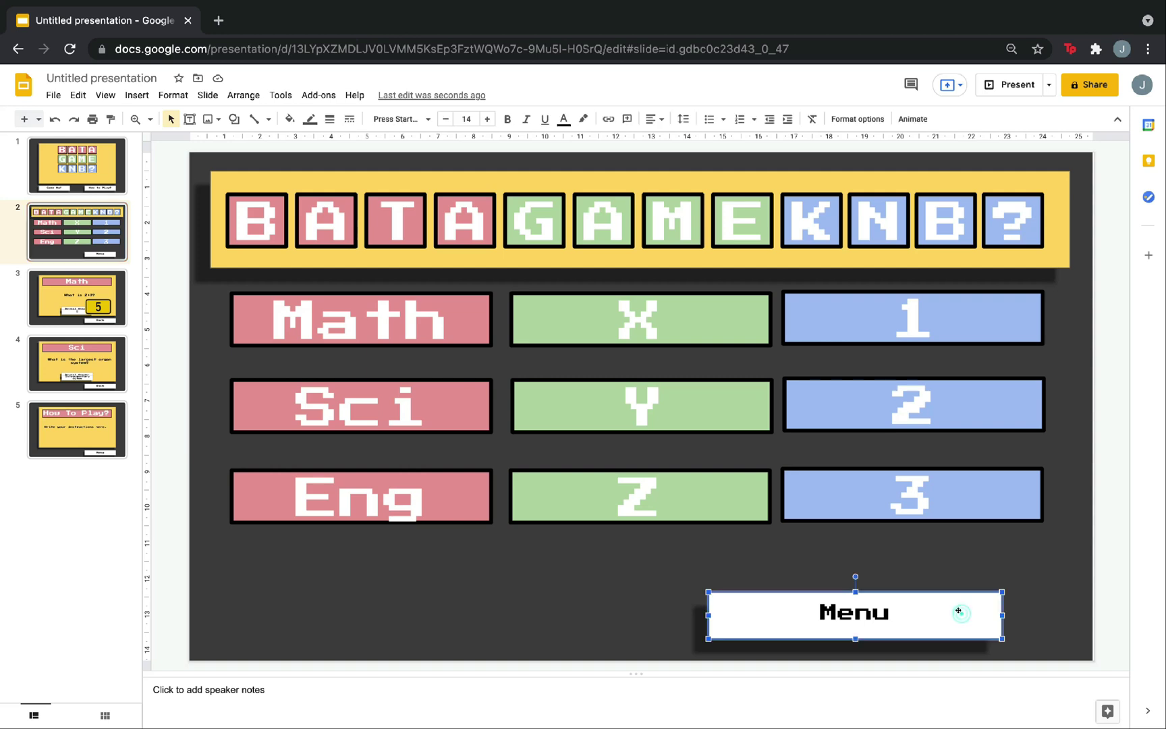
click(602, 119)
click(810, 632)
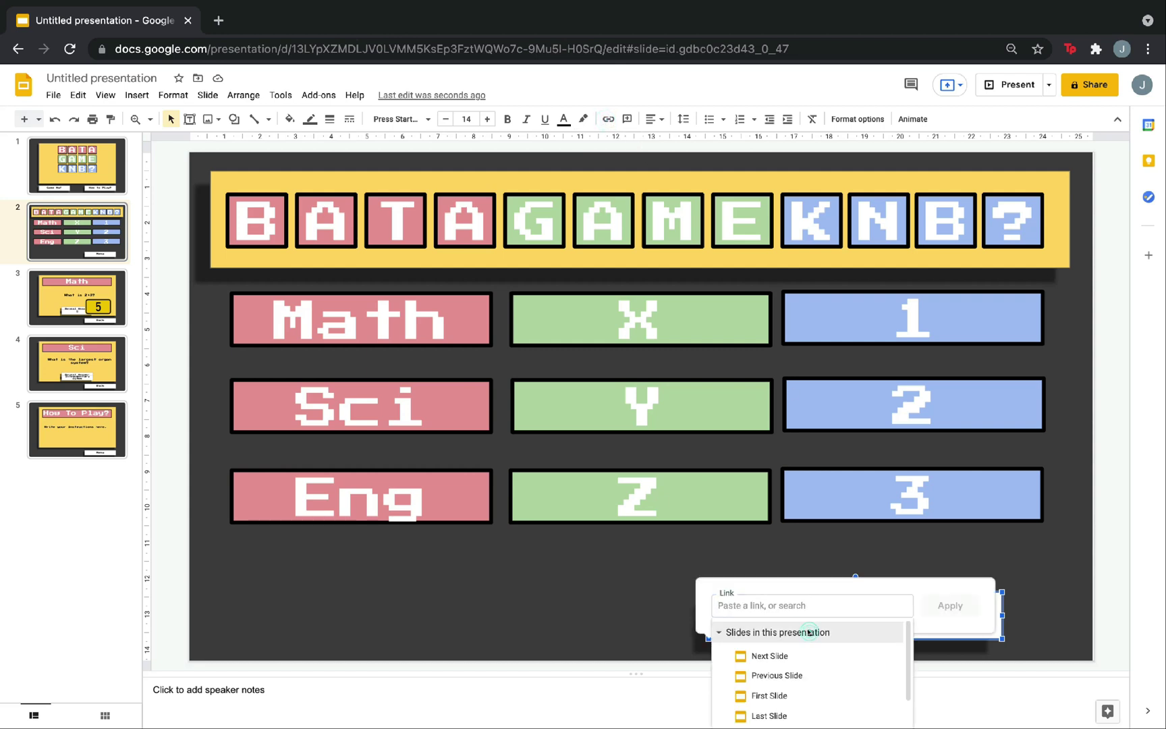
click(804, 695)
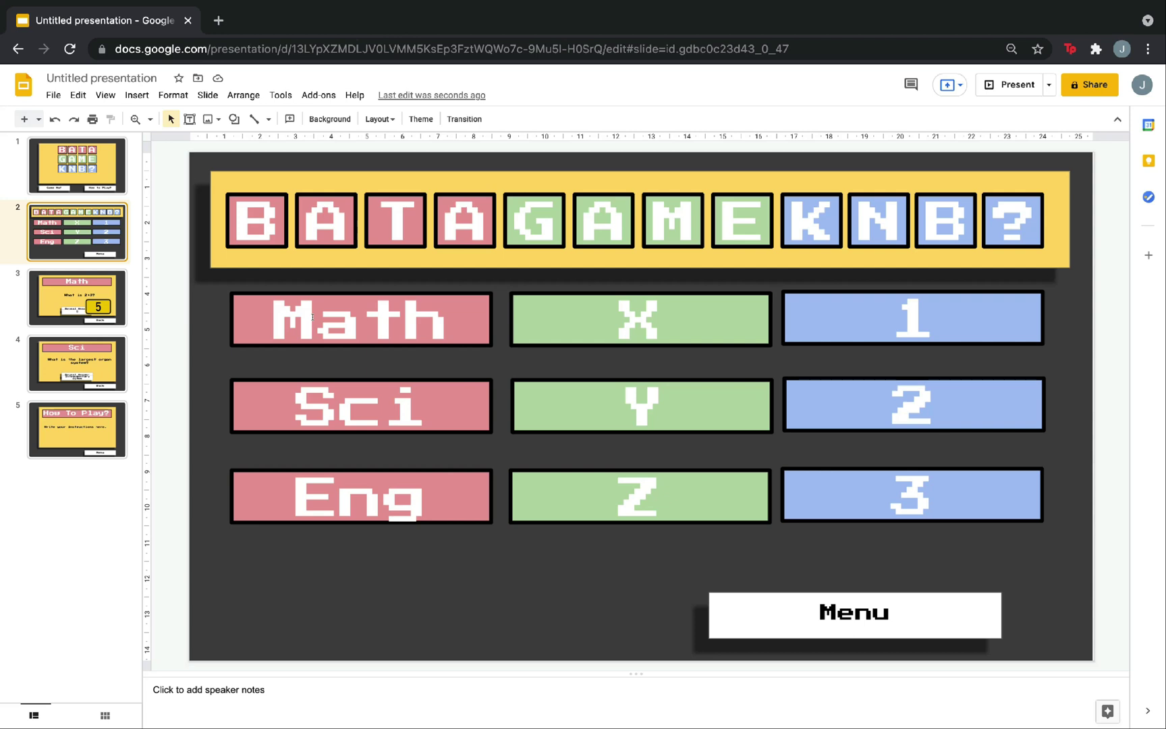
- Link the category slide's Math box to Slide 3 and open the Math question slide
click(461, 301)
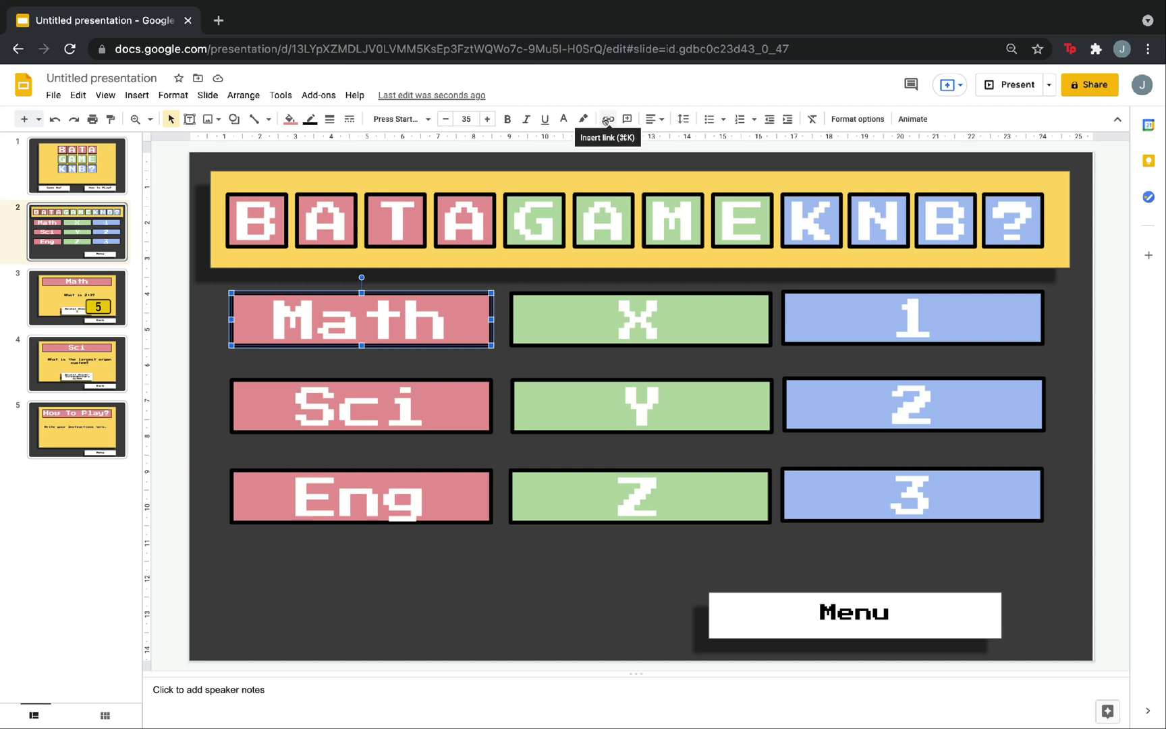
click(606, 120)
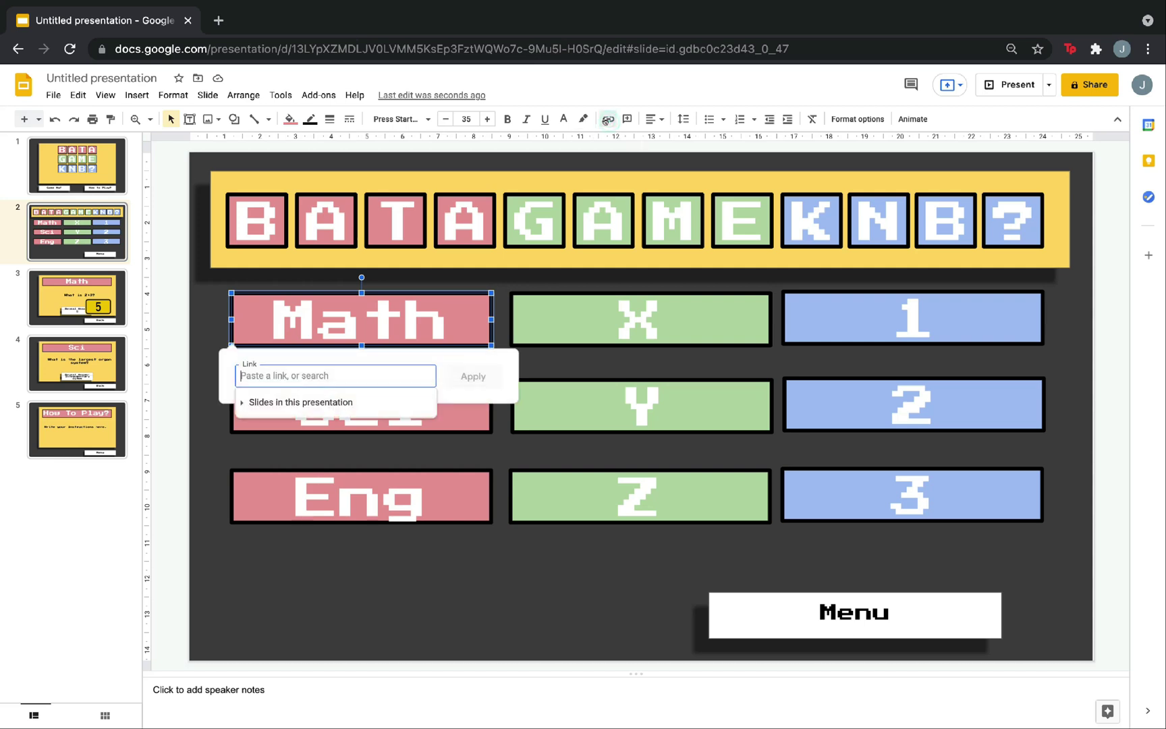
click(358, 403)
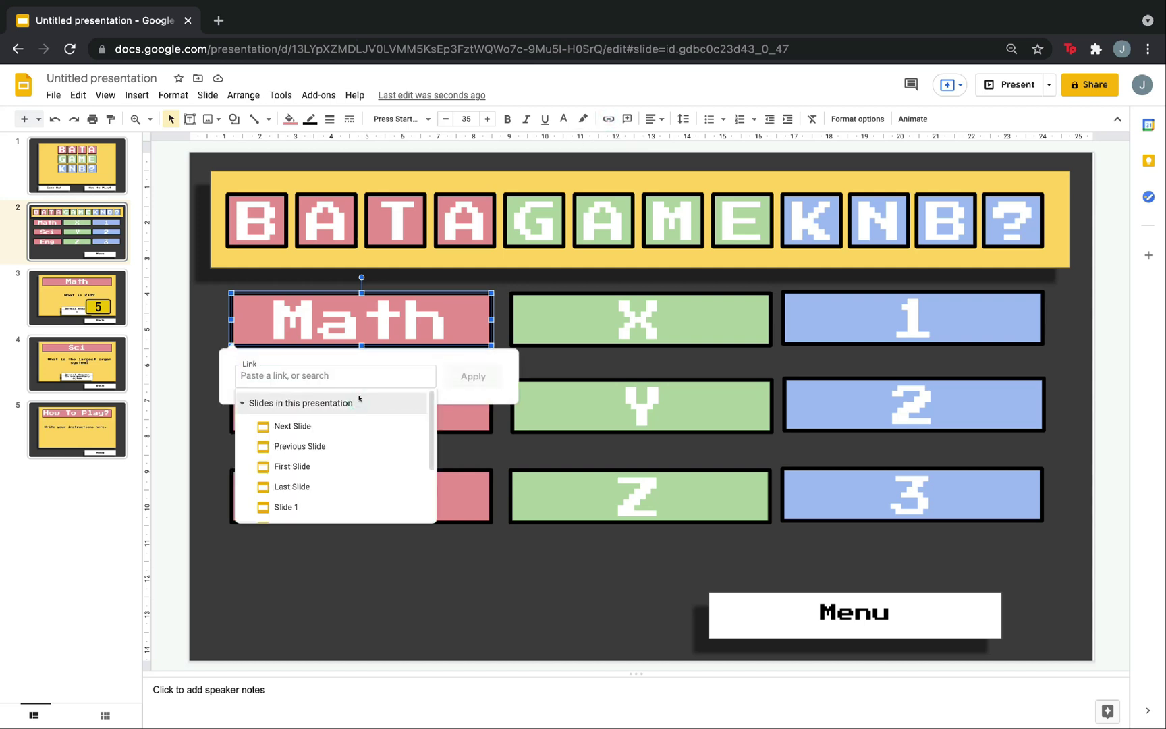
scroll(359, 466, down, 2)
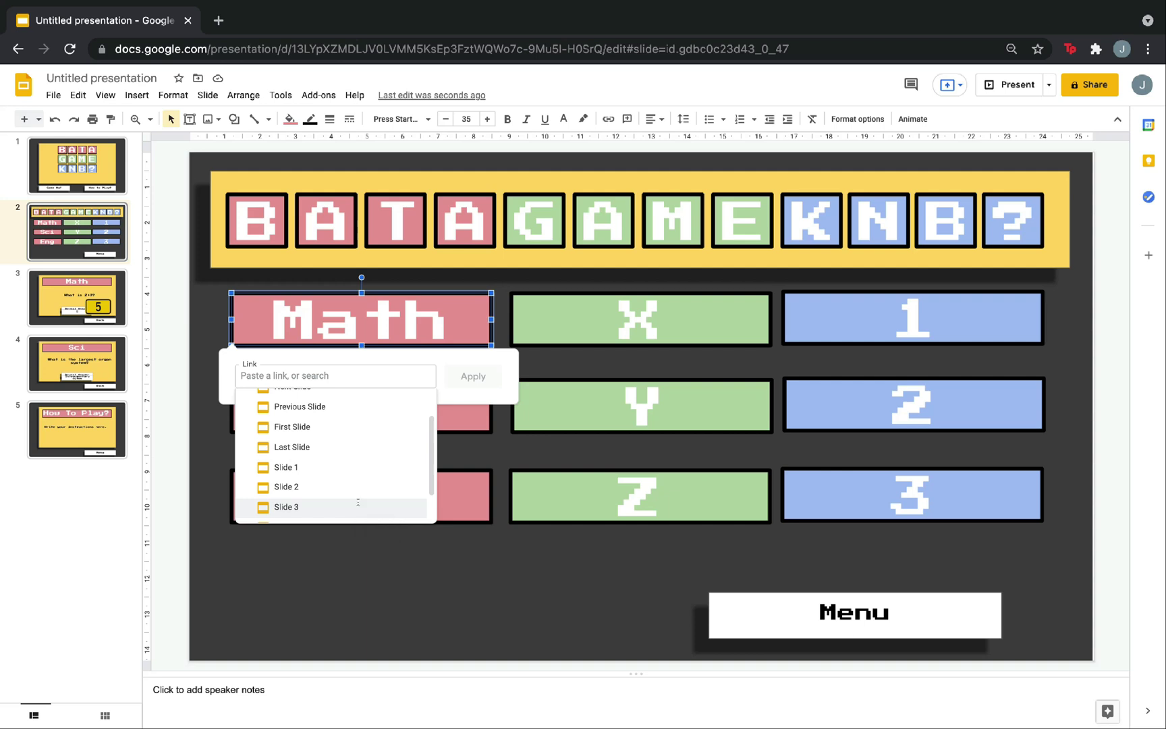
click(358, 506)
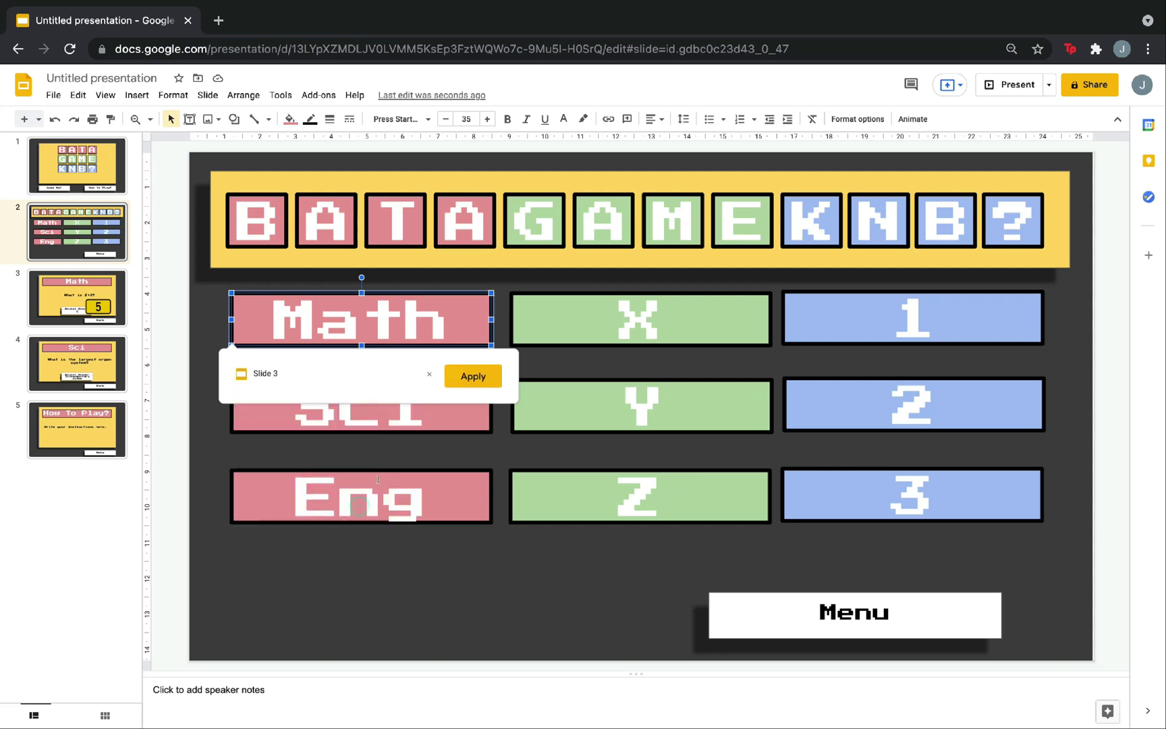
click(457, 372)
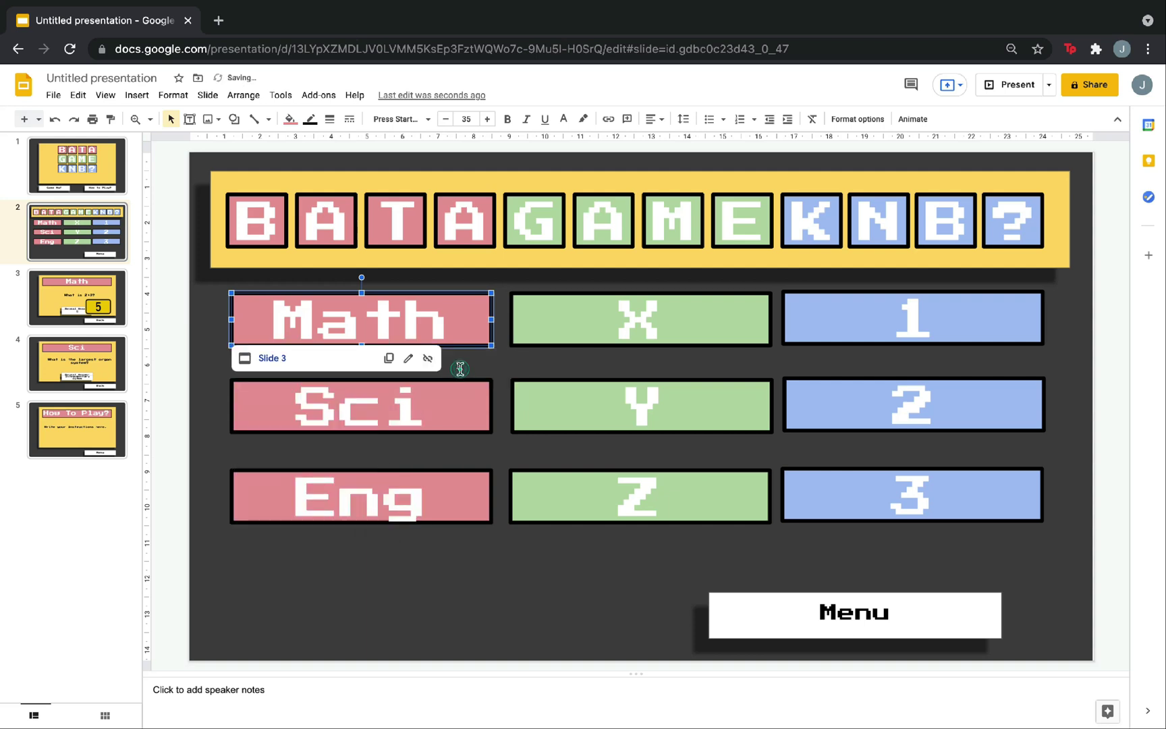
click(86, 306)
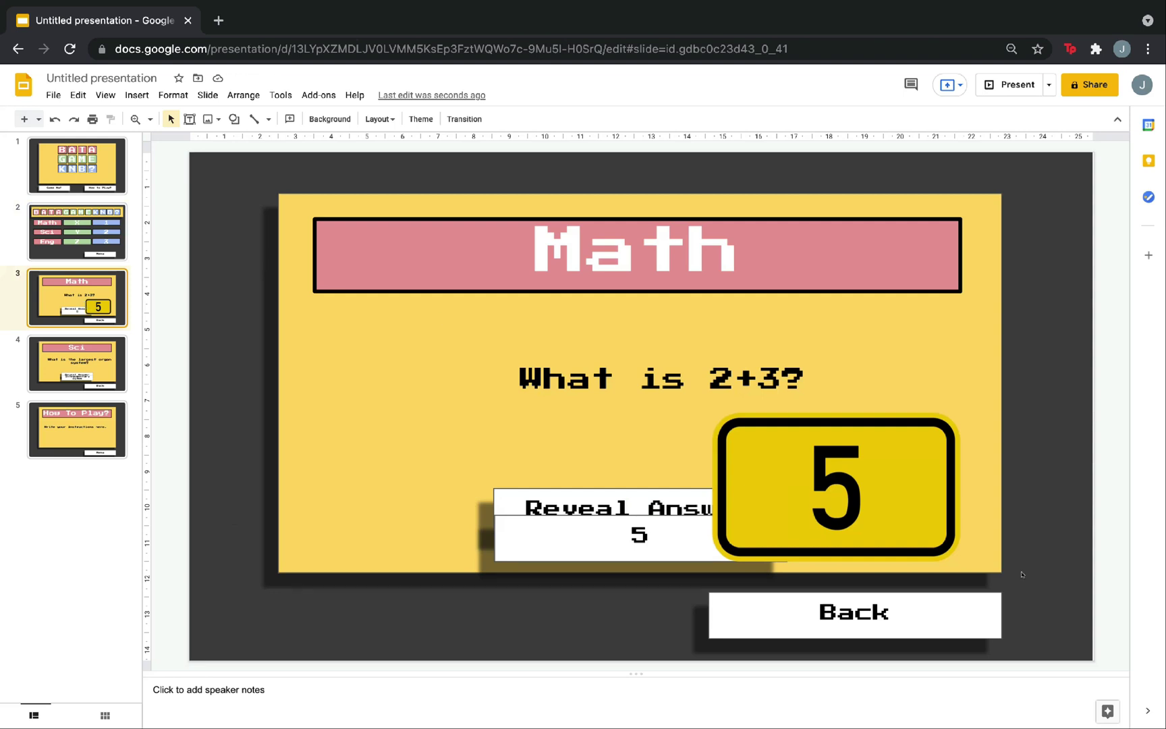
- Link the Math slide's Back box to Slide 2, the category menu
click(979, 598)
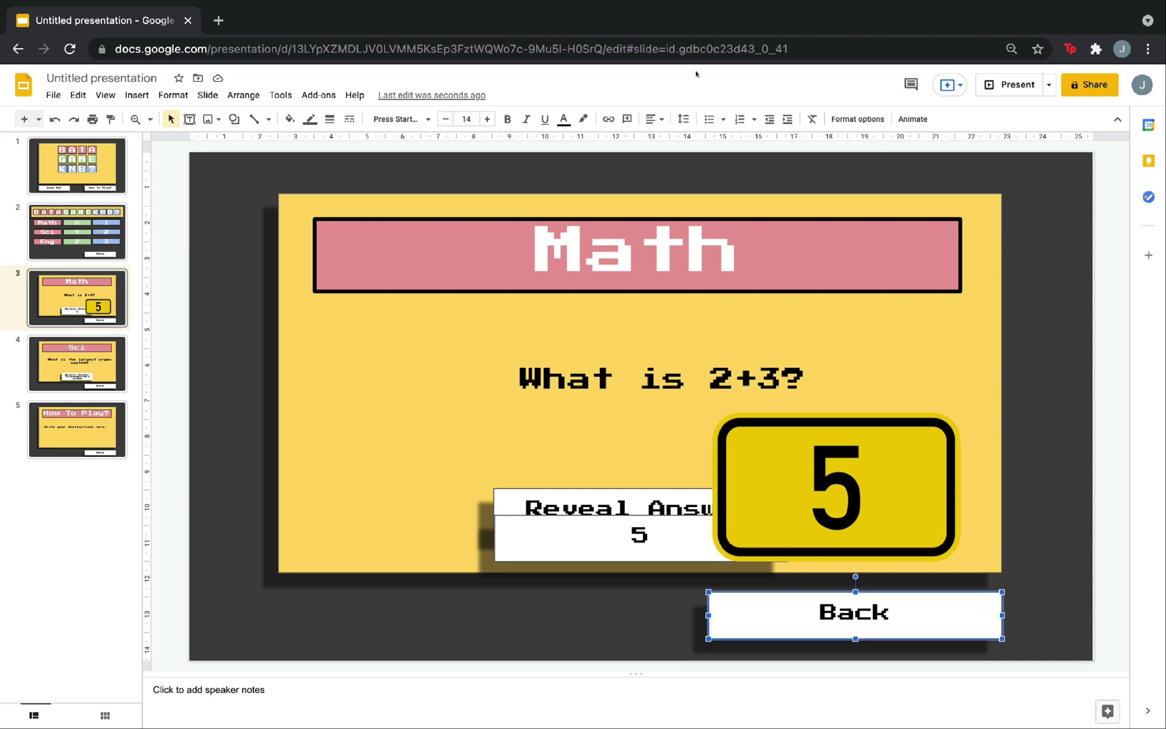
click(607, 119)
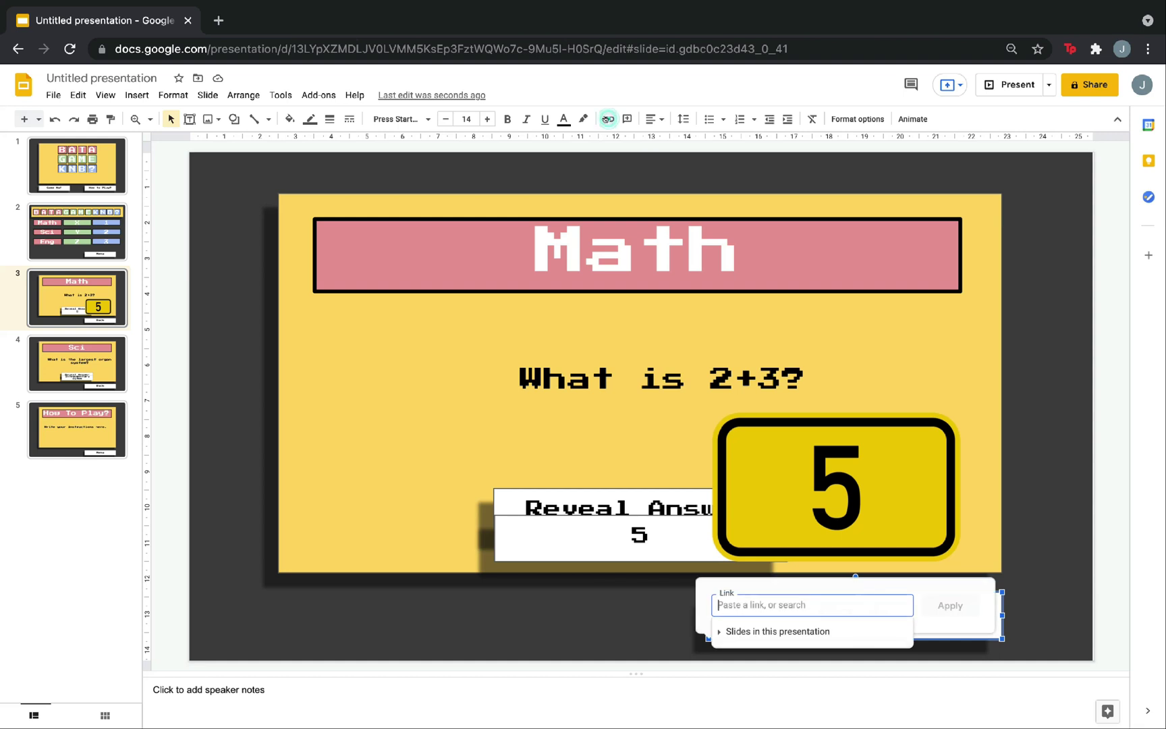
click(780, 633)
scroll(790, 675, down, 2)
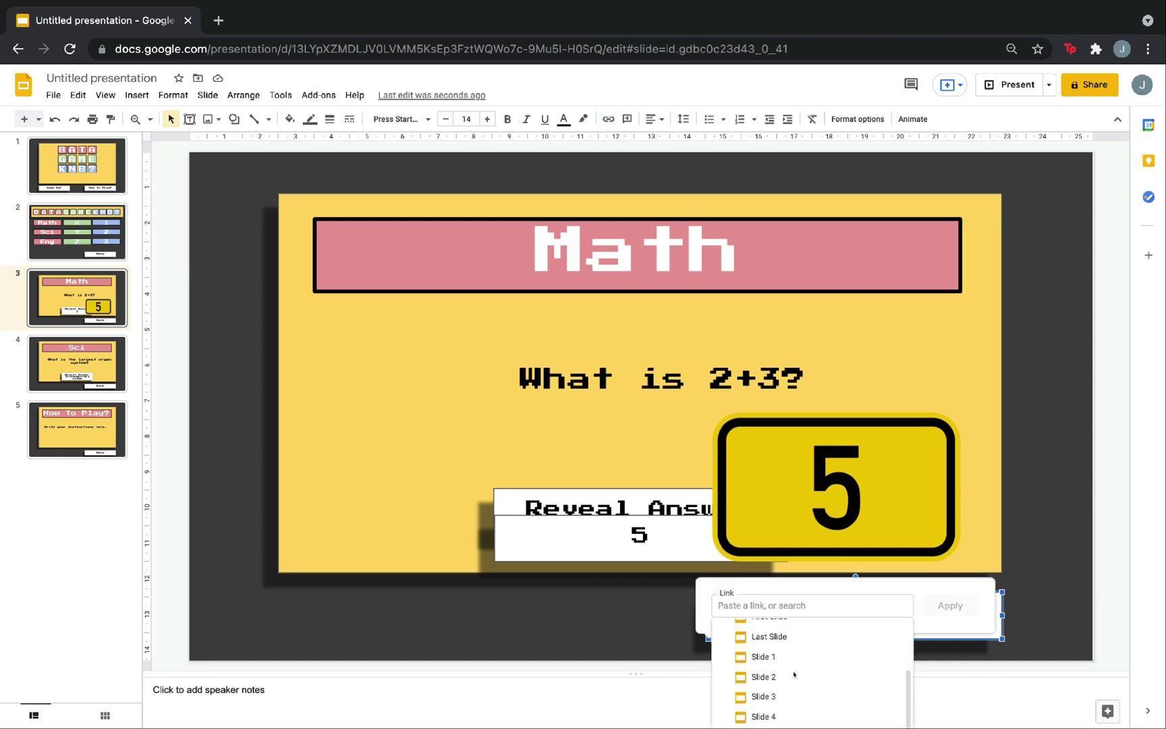
click(790, 678)
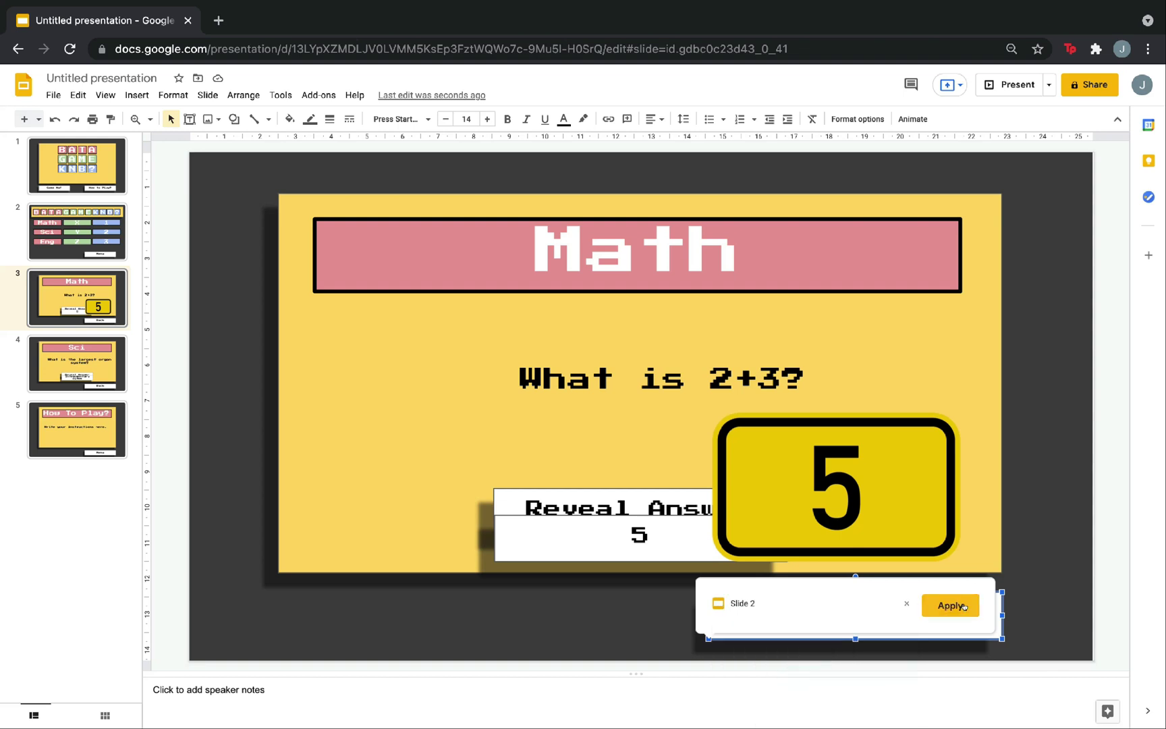
click(964, 606)
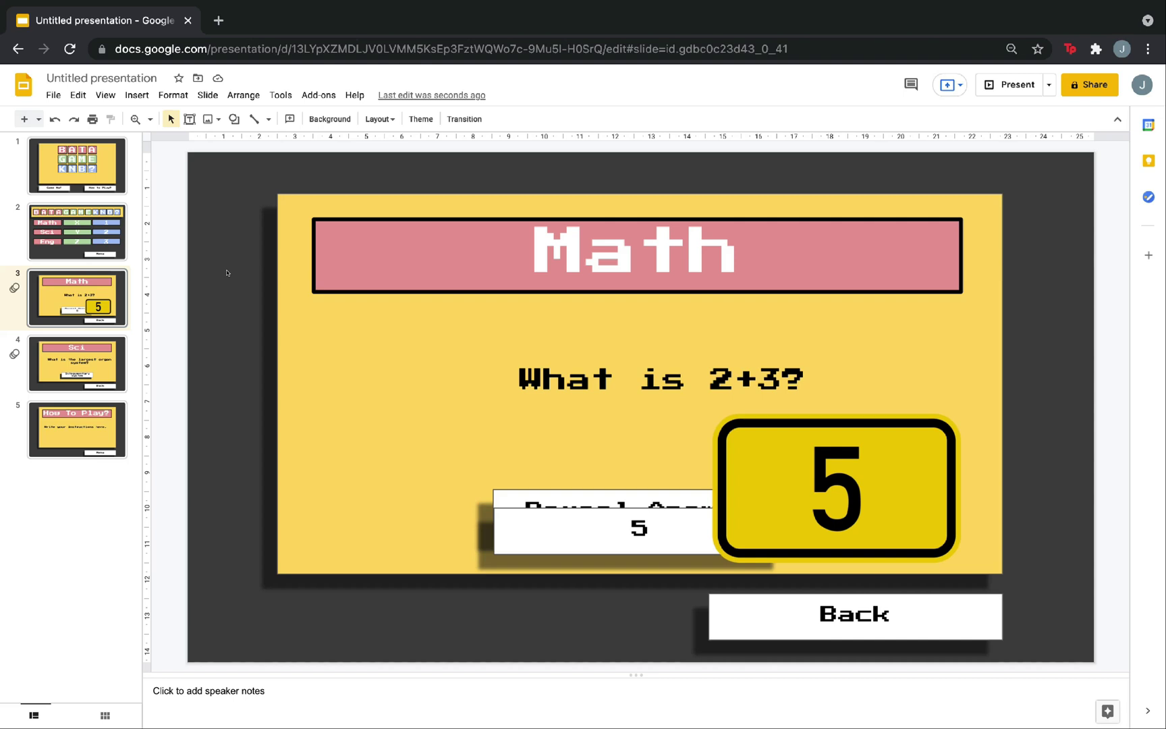
- For the answer box and yellow 5 badge, set the first animation to Disappear at fastest speed
click(684, 521)
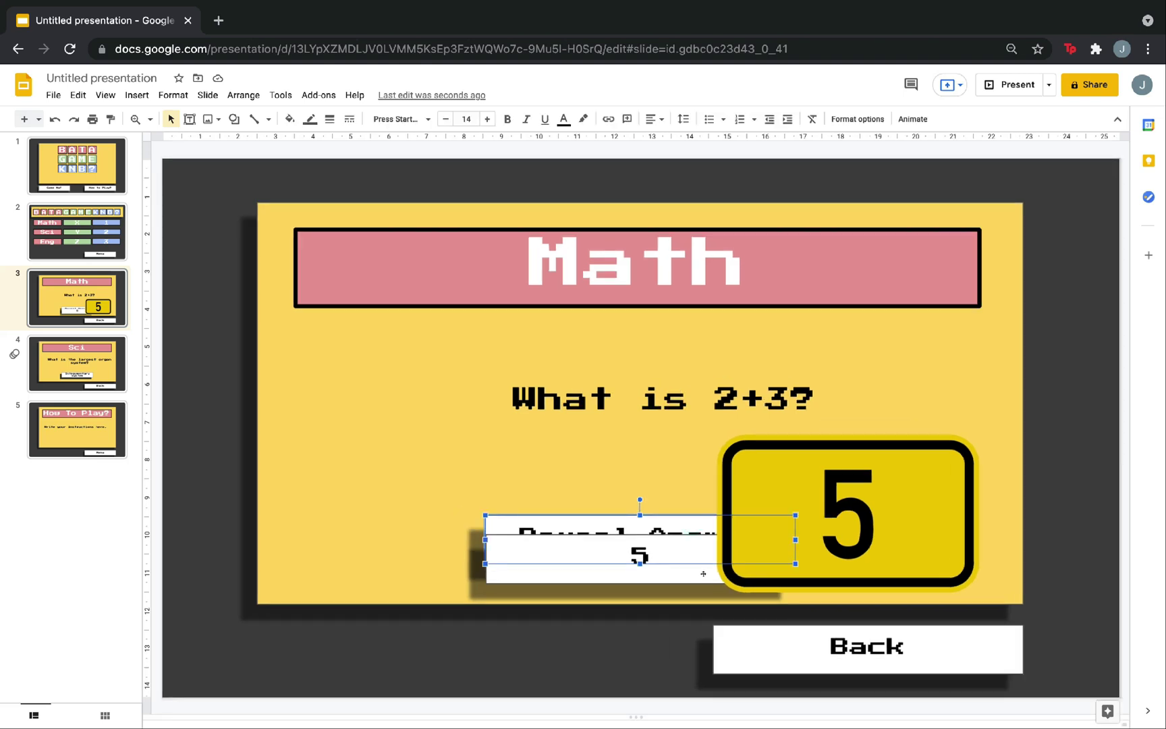
shift+click(845, 512)
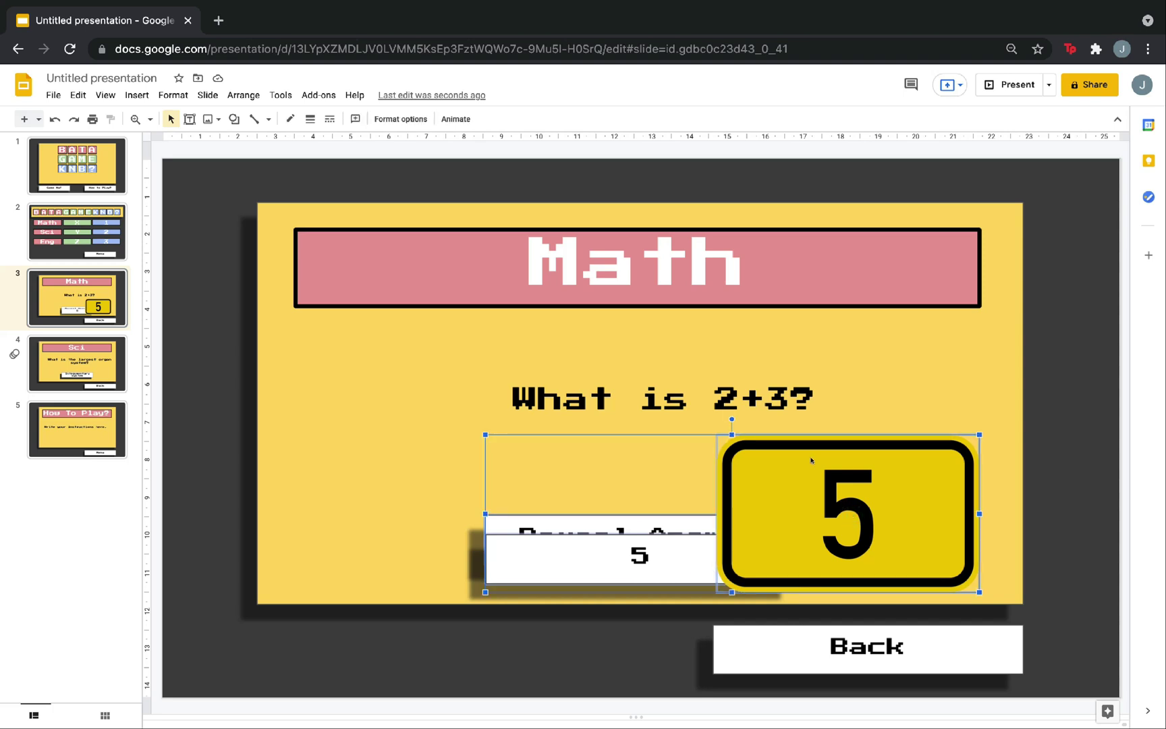
click(464, 120)
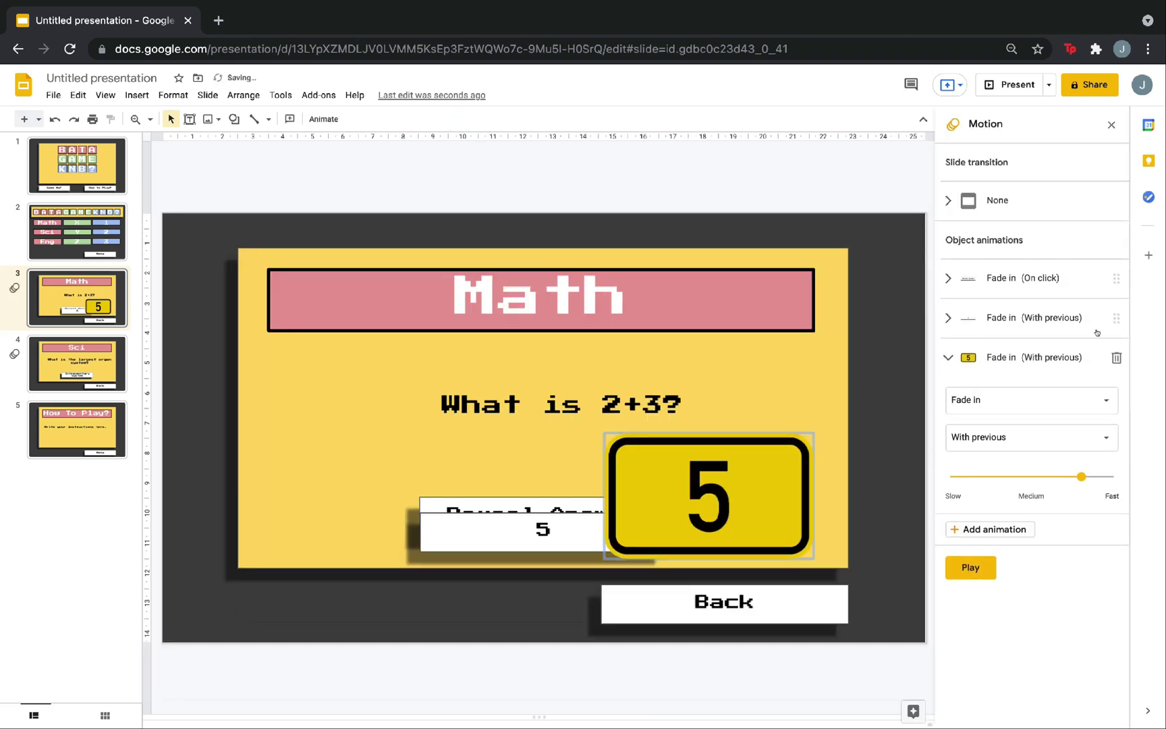
click(1031, 358)
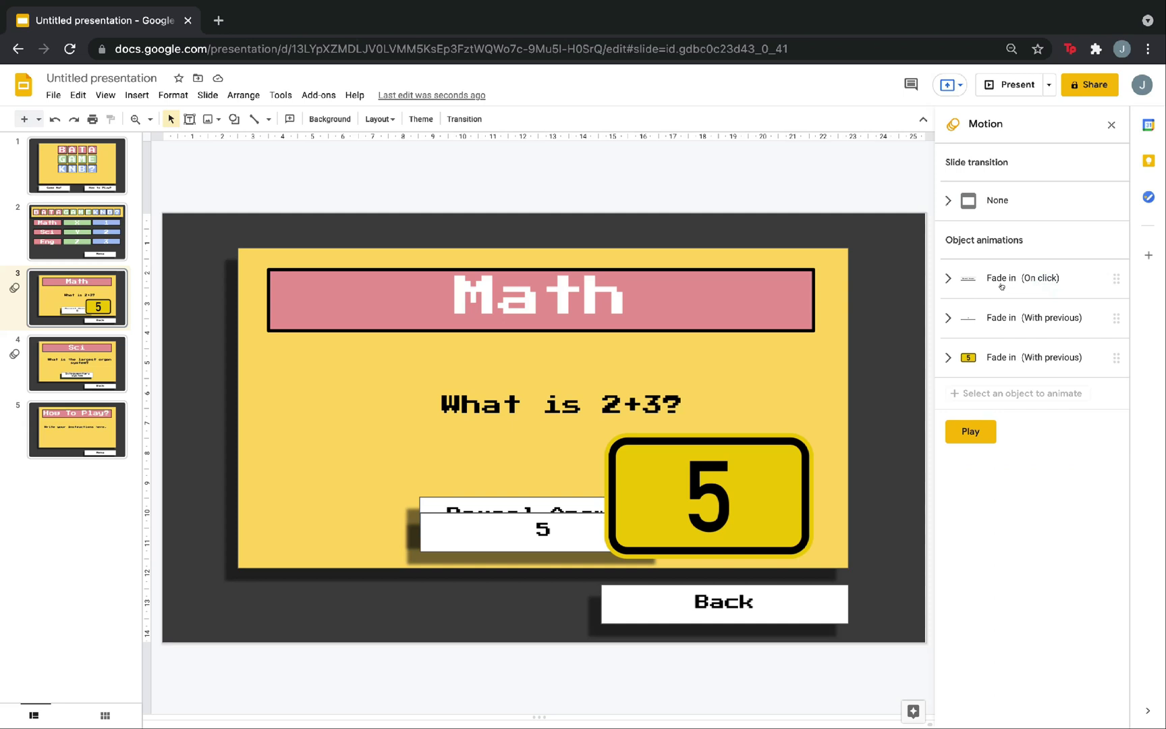
click(1003, 285)
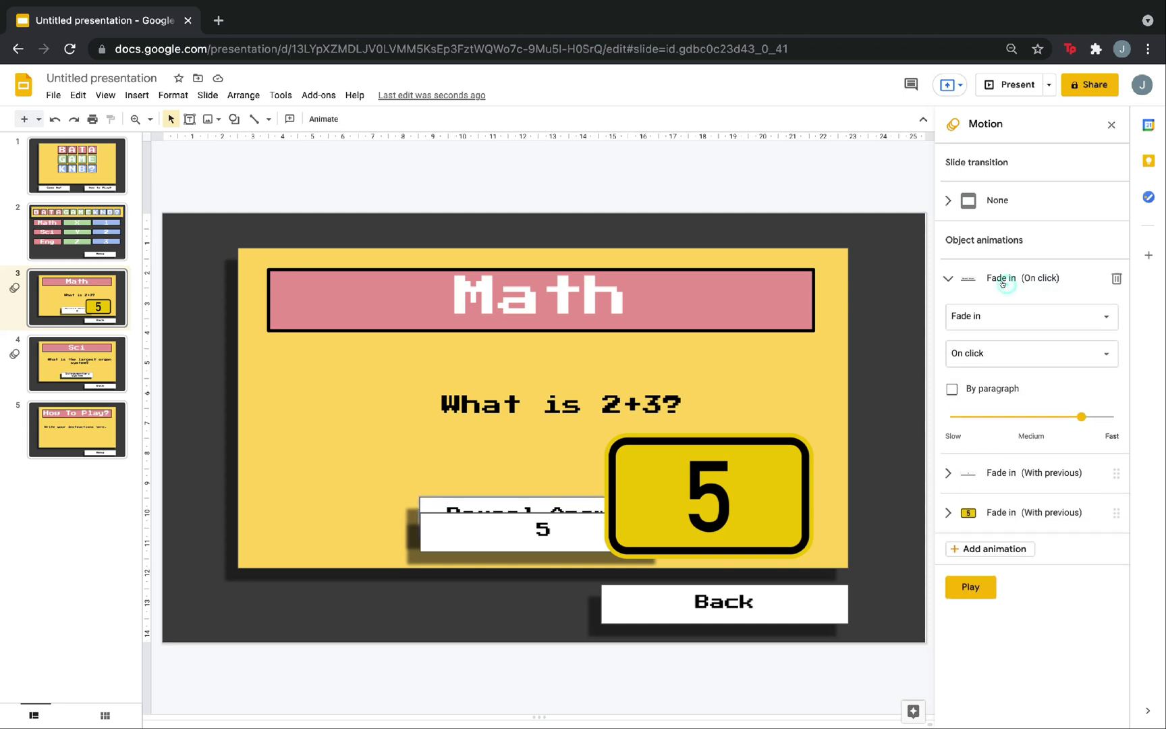
click(1003, 329)
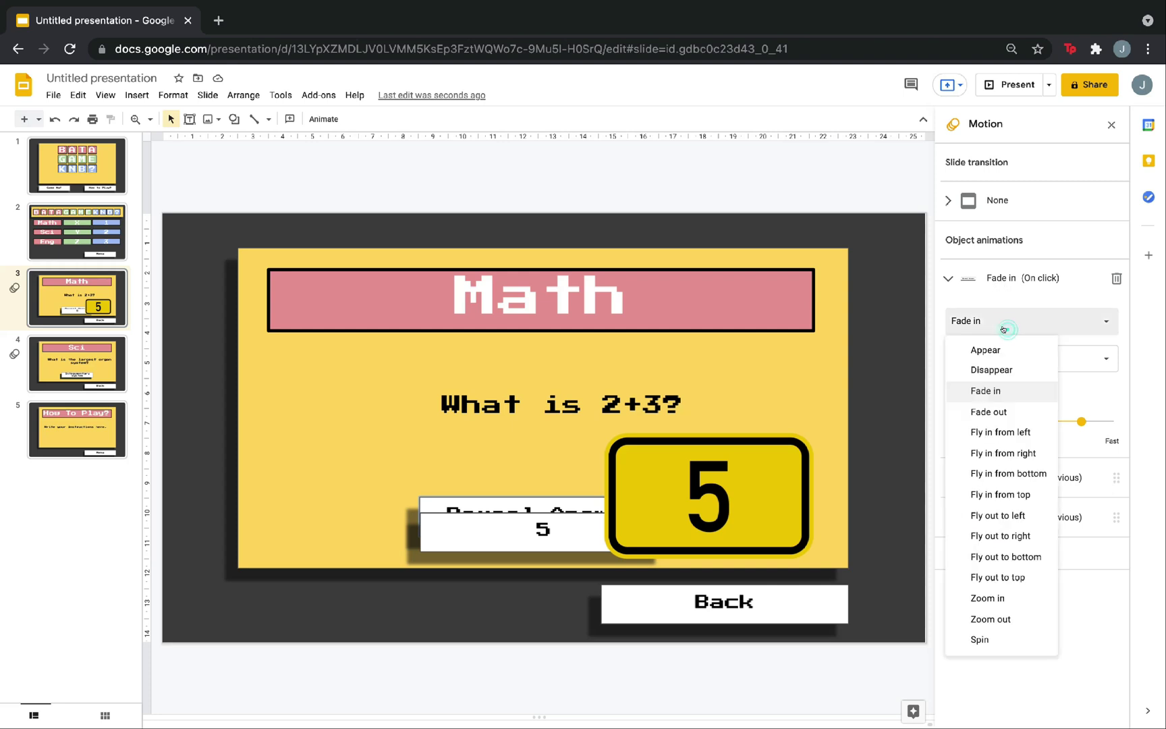
click(1001, 372)
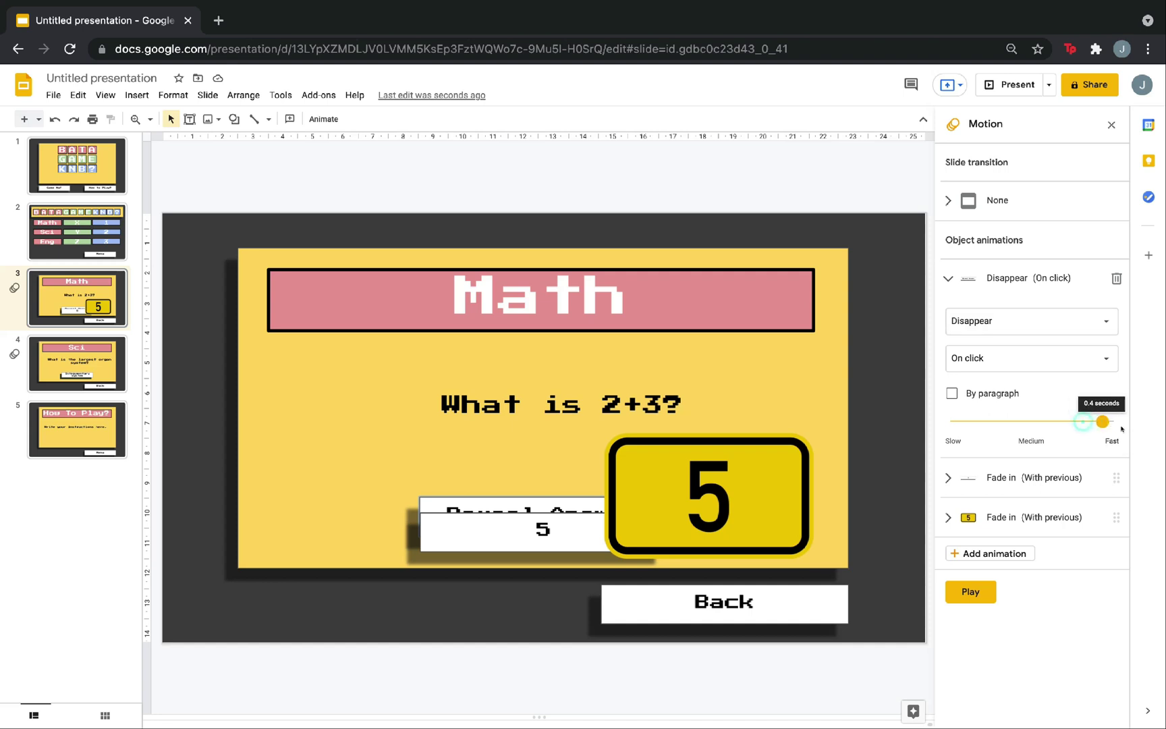
drag(1081, 422, 1113, 421)
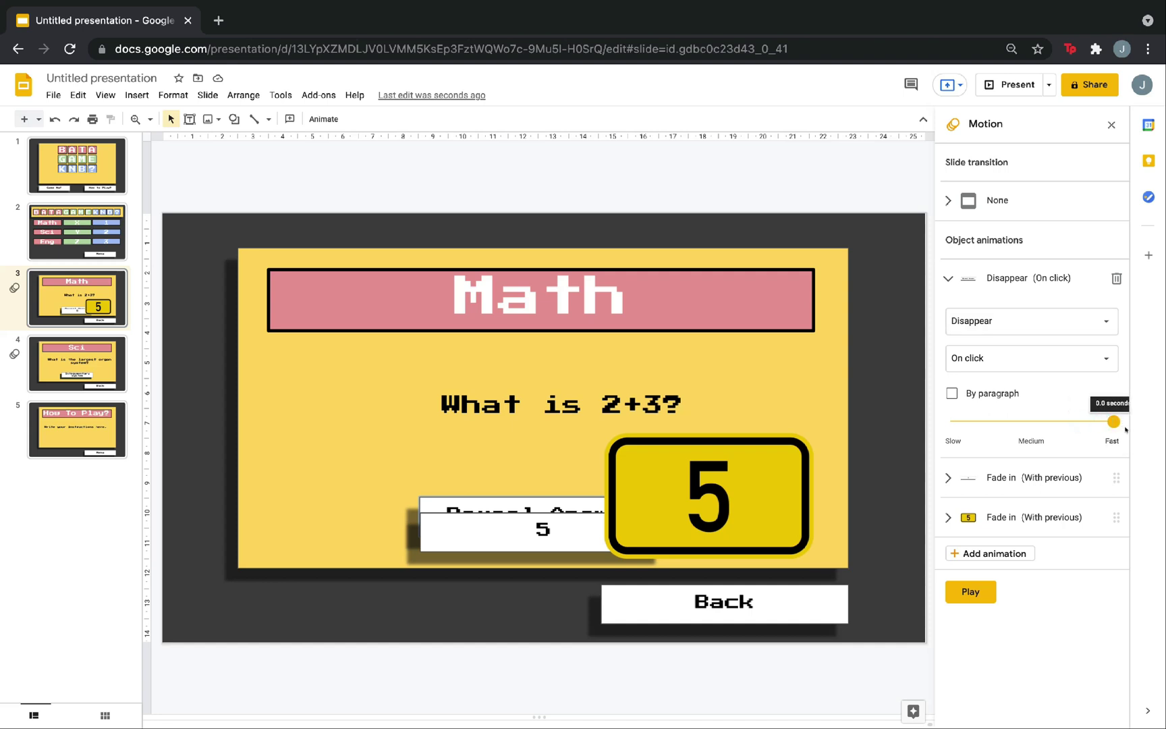
- Change the second and third animations, for the 5 answer and 5 badge, to Appear
click(1062, 478)
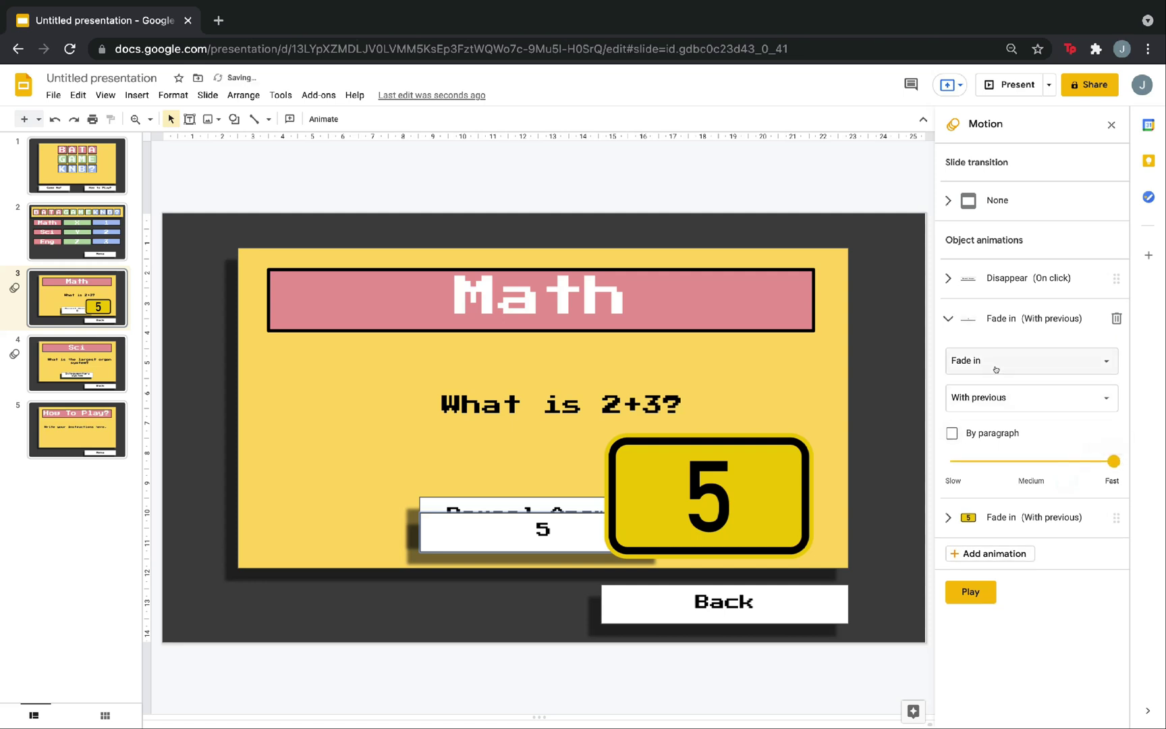
click(996, 365)
click(998, 389)
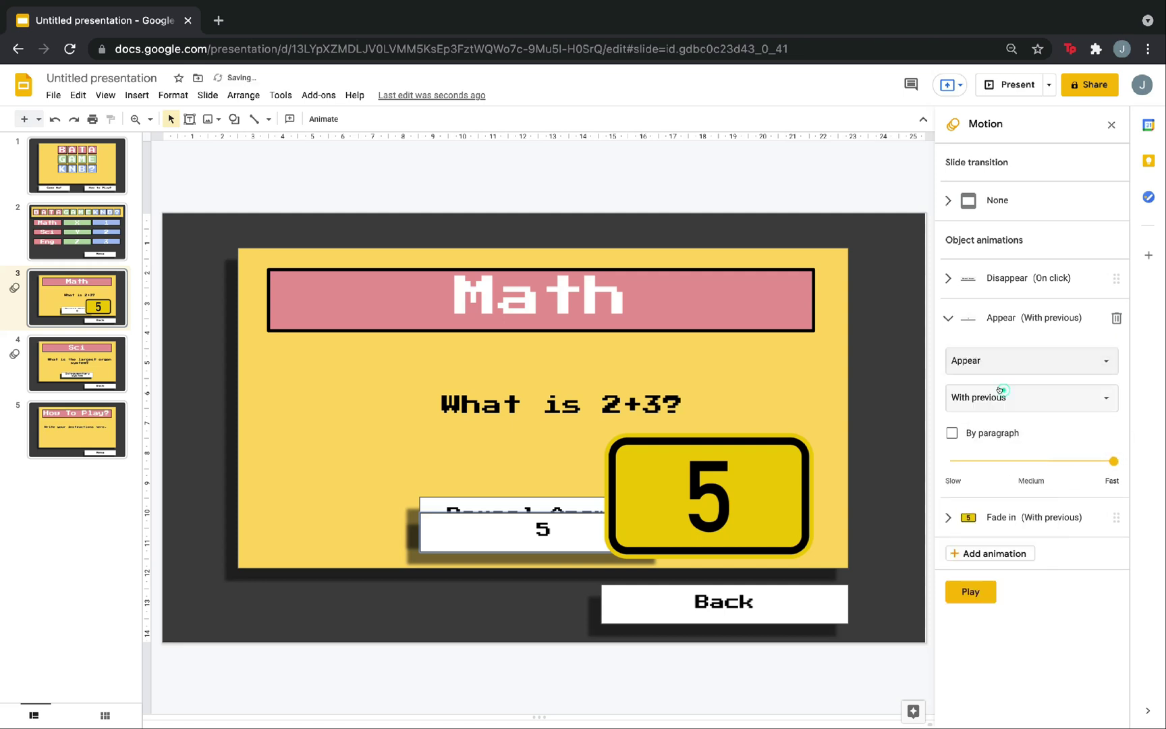
click(1021, 519)
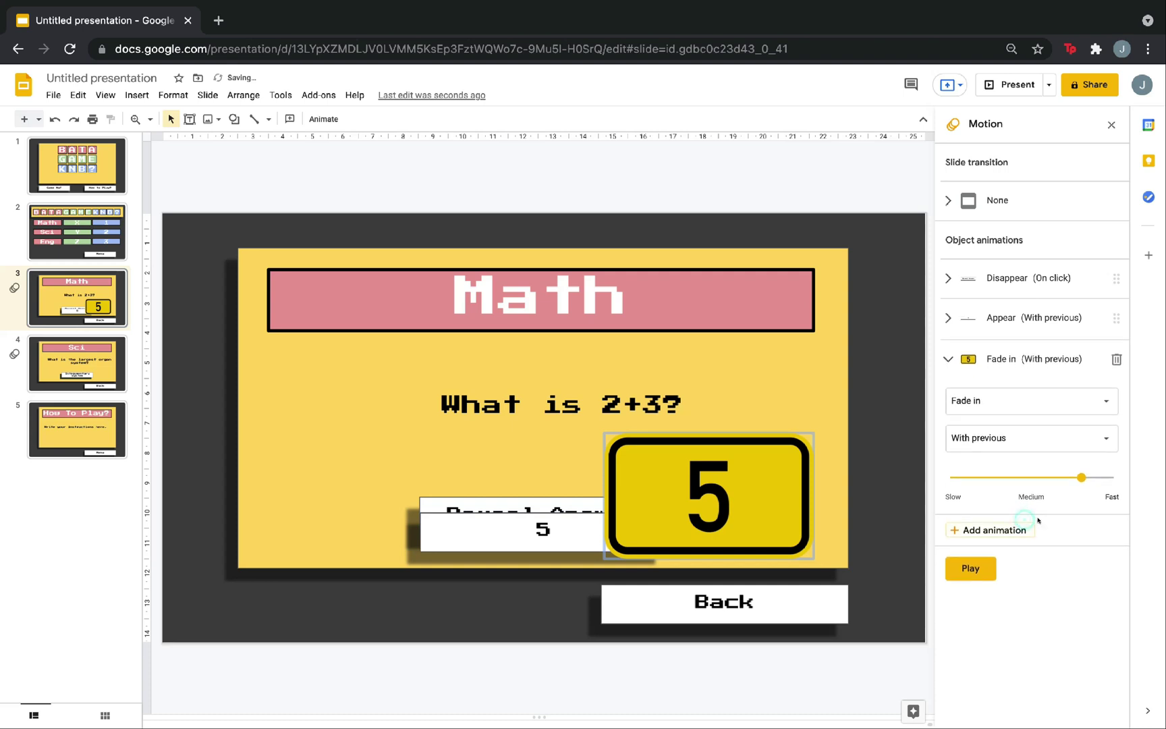
click(1056, 398)
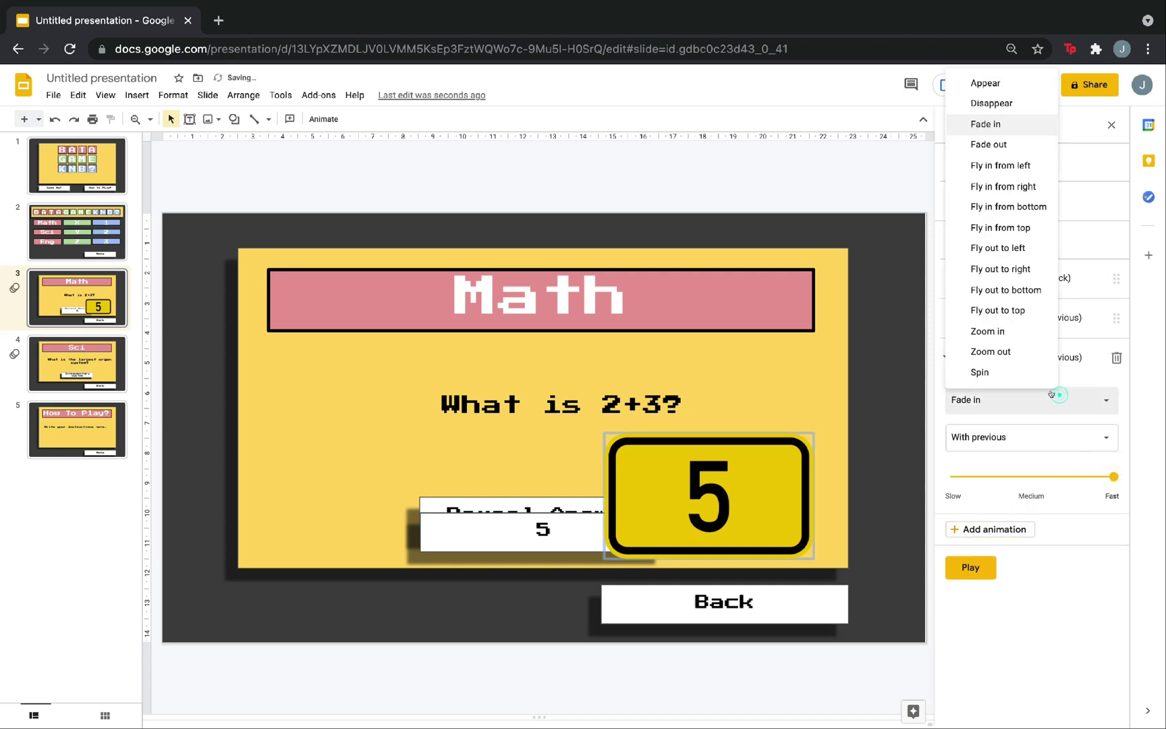
click(1053, 82)
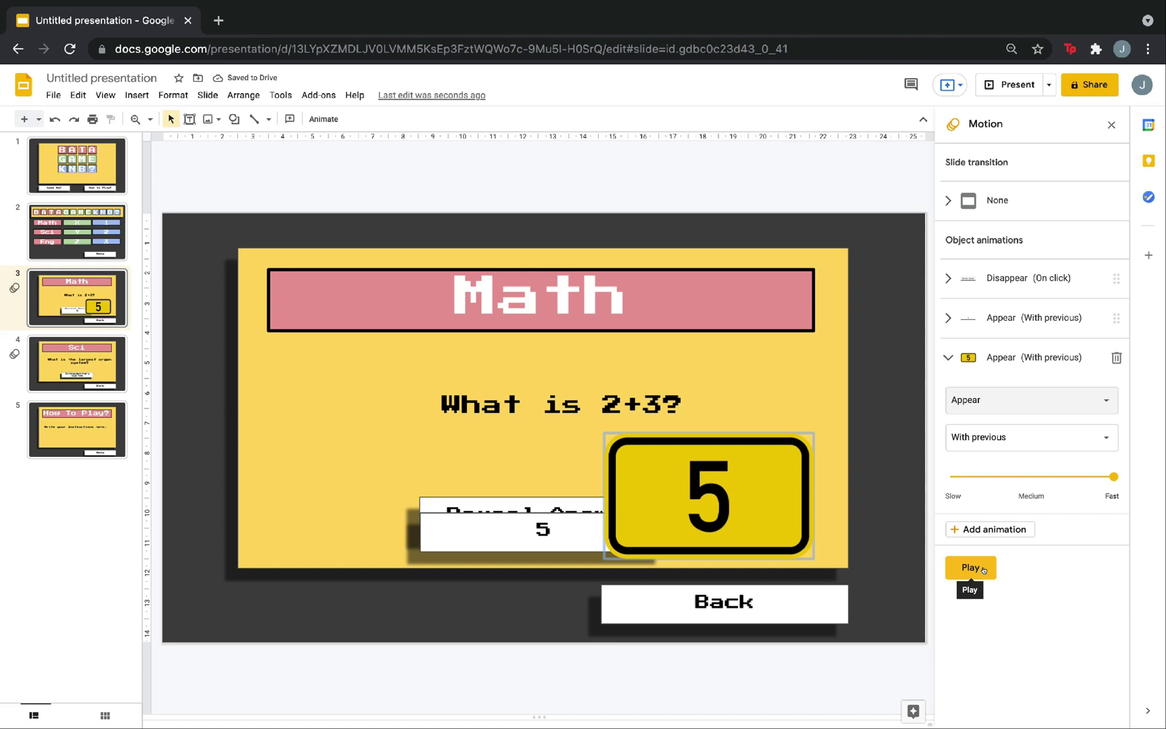
- Preview the animations, trigger the answer reveal, and close the Motion panel
click(971, 568)
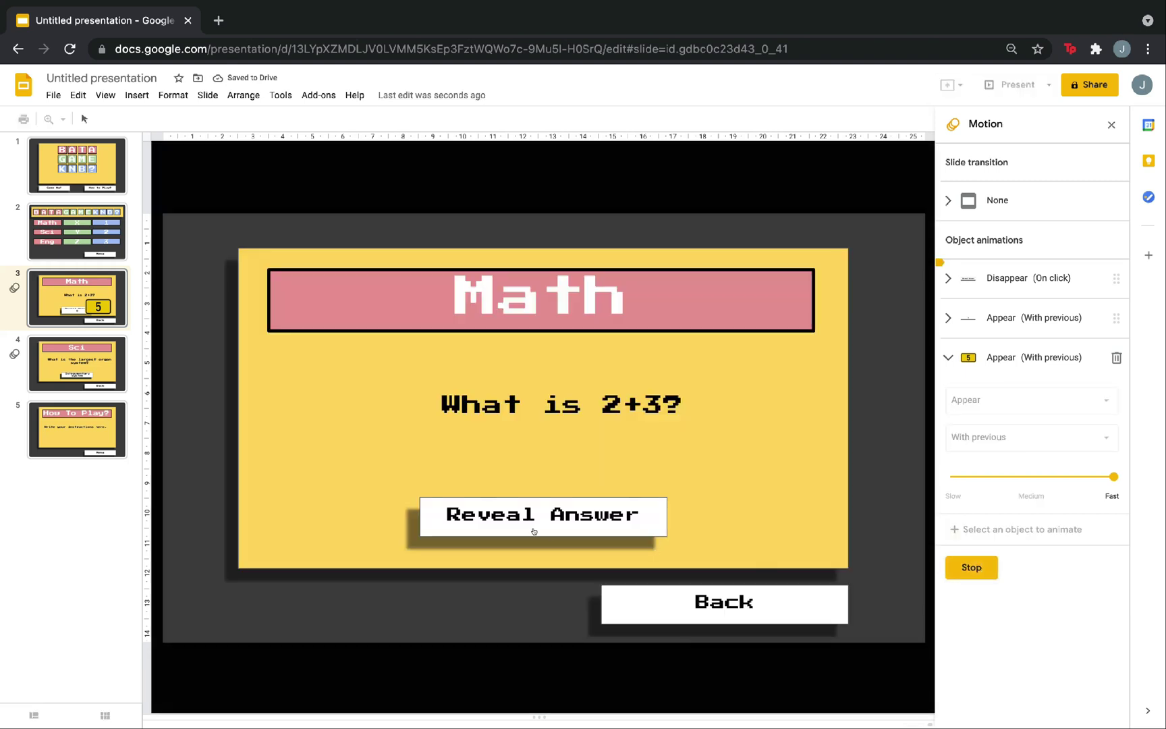
click(533, 523)
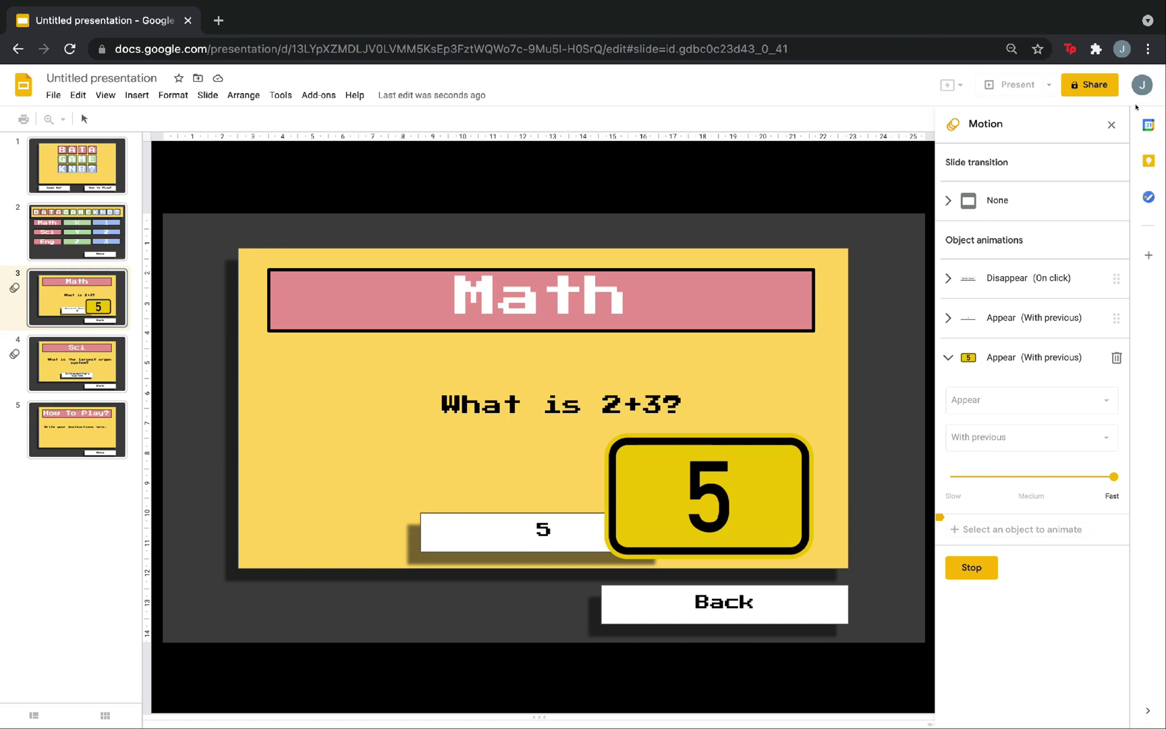
click(1112, 121)
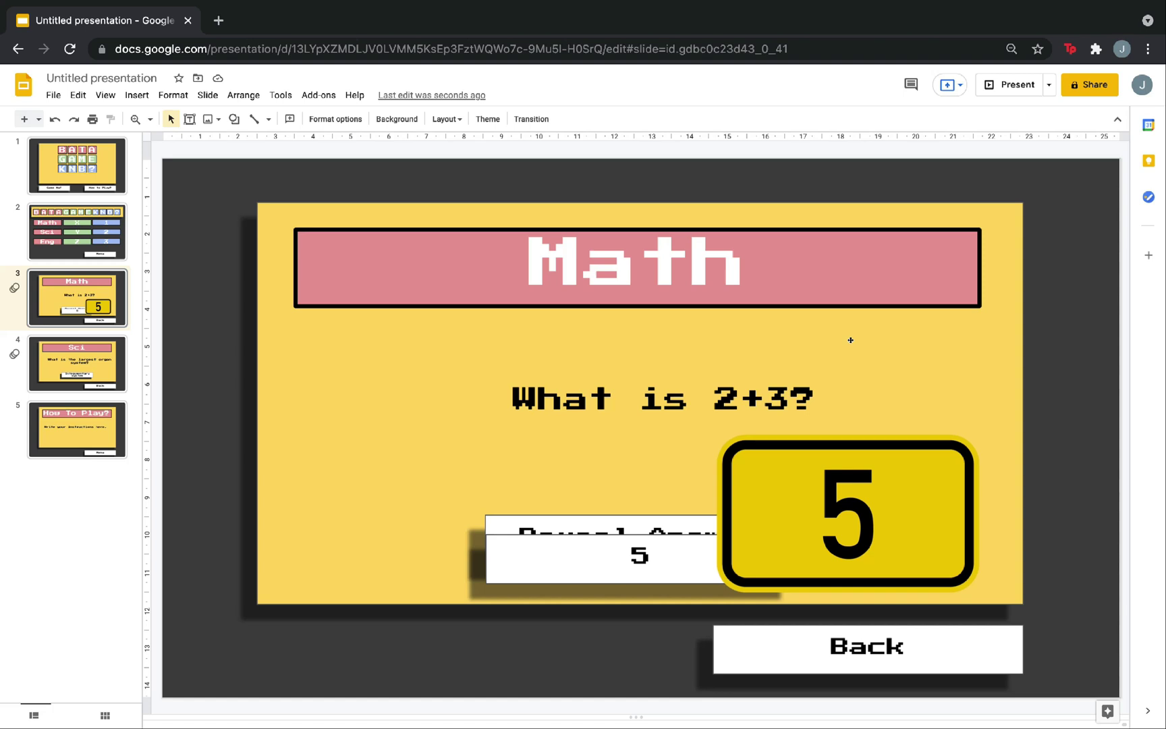
- From the title slide, test the How to Play? link and return, then the Game Na! link
key(Home)
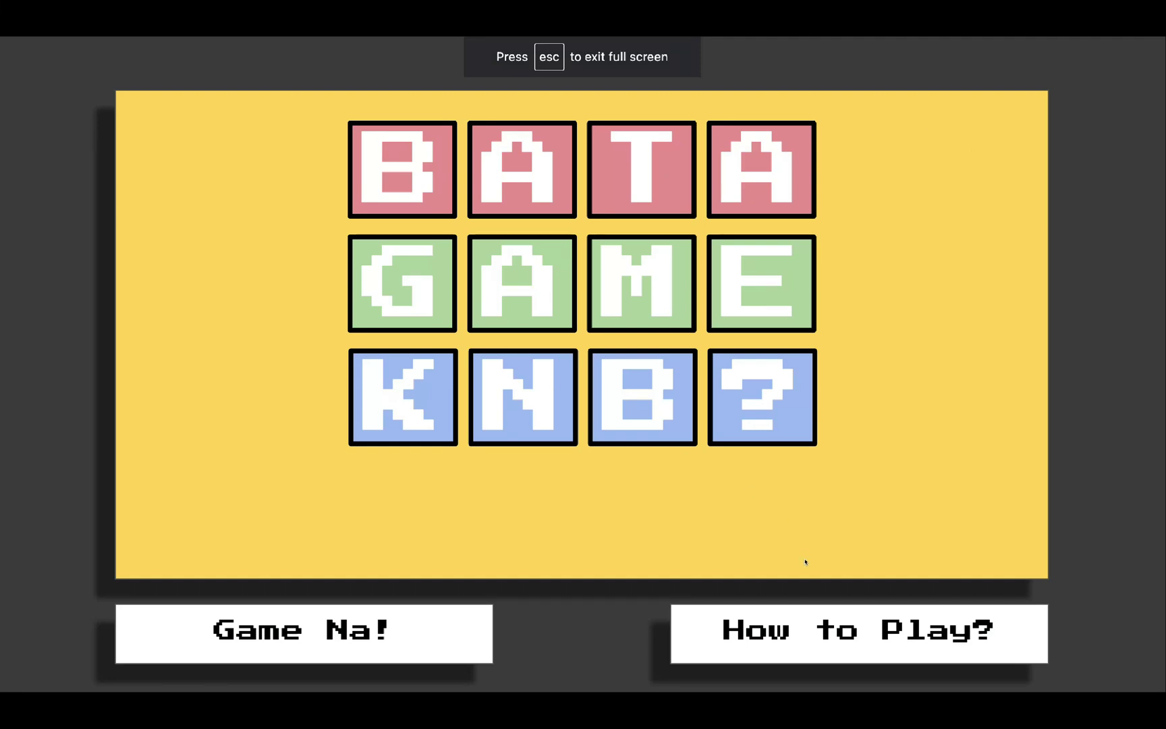
click(801, 612)
click(863, 633)
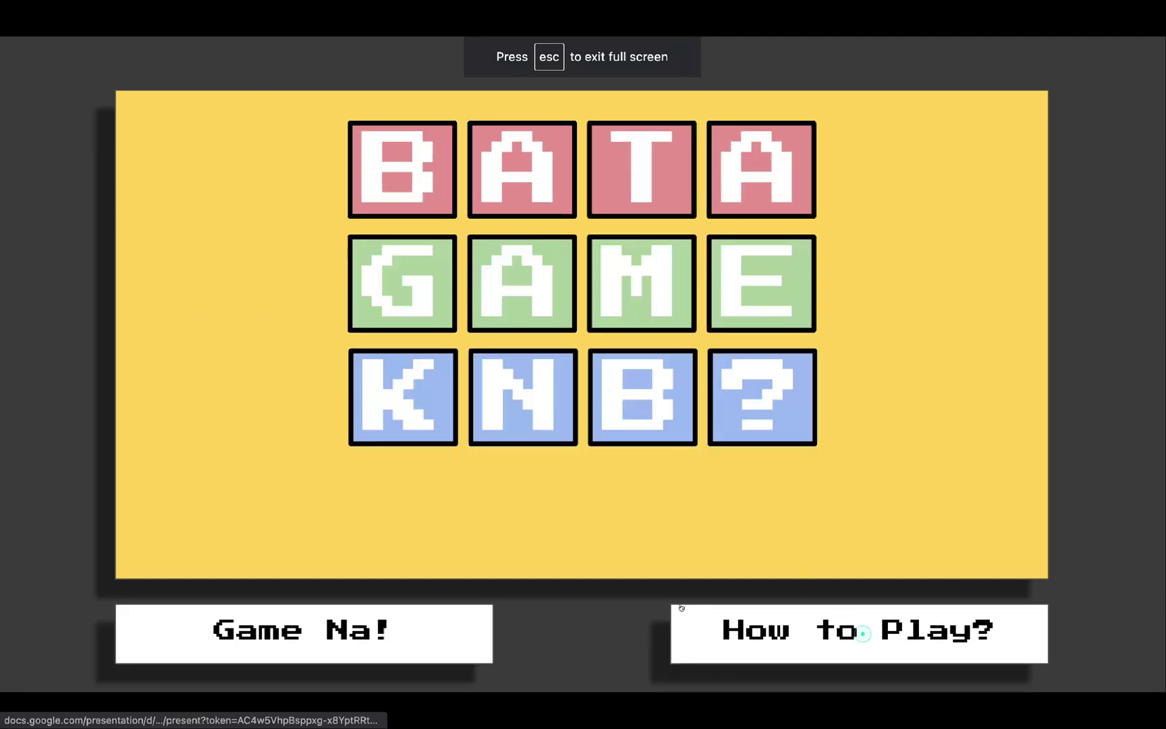
click(413, 629)
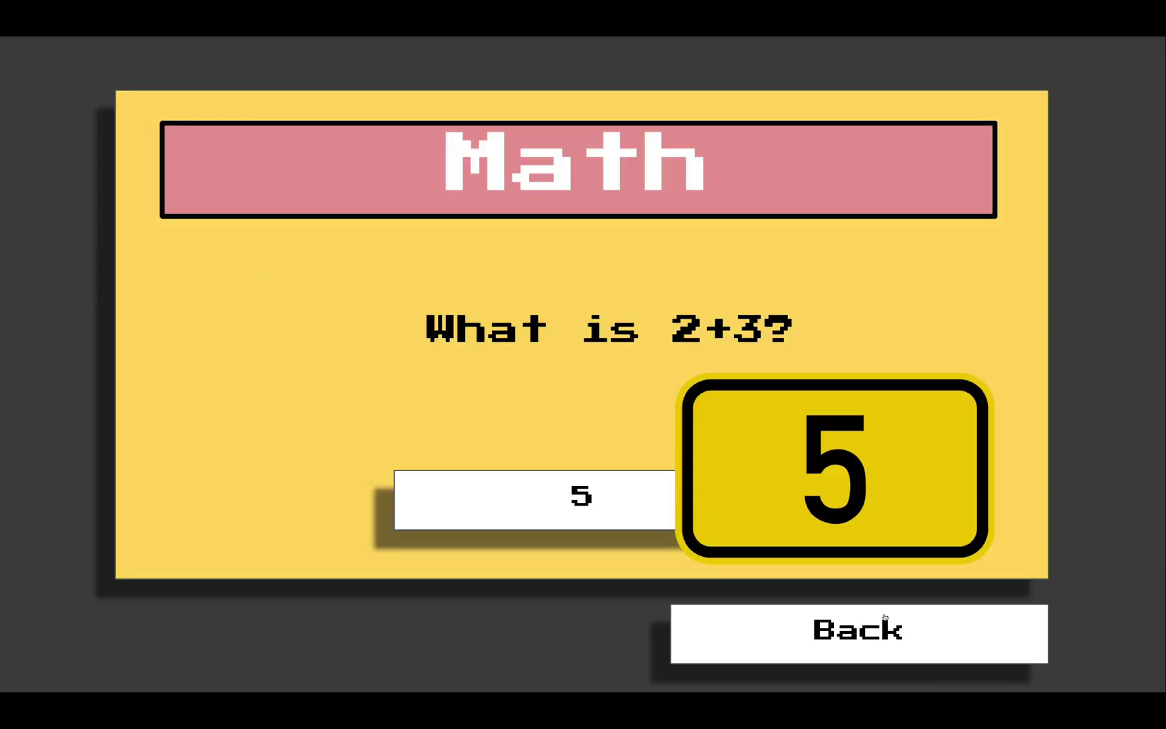
- Reveal the Math answer, then open Sci, reveal 'Integumentary system' and go Back to the board
click(885, 618)
click(286, 371)
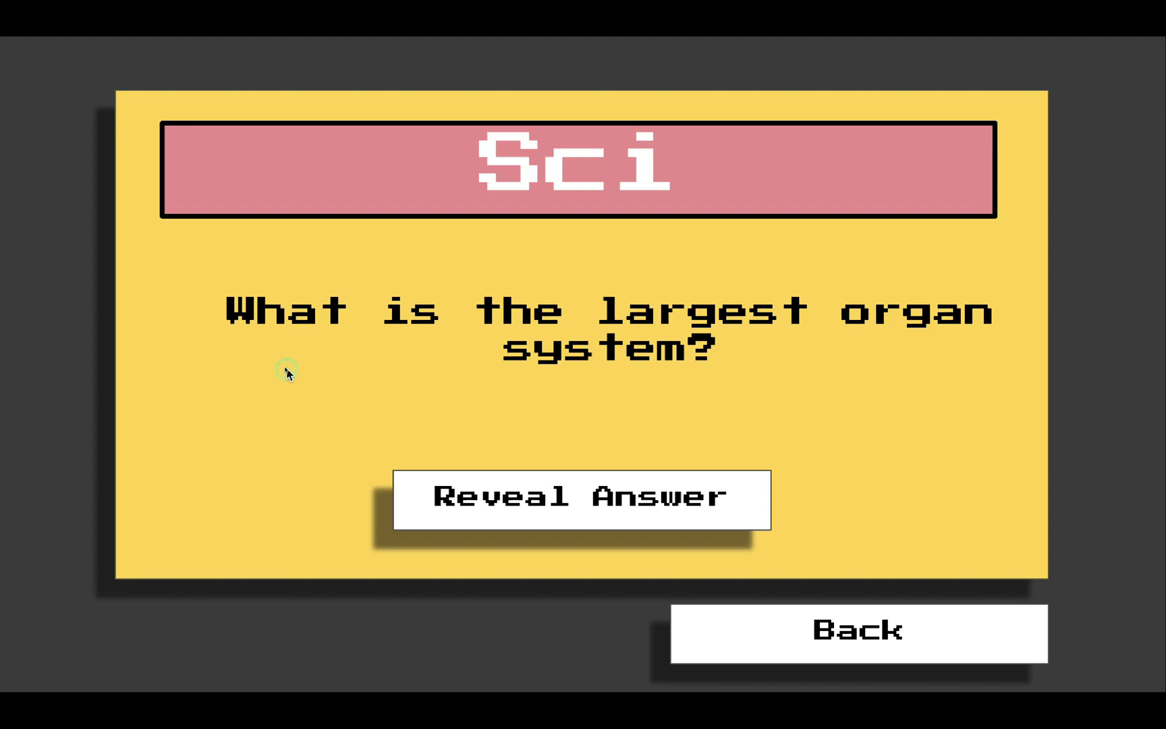
click(617, 518)
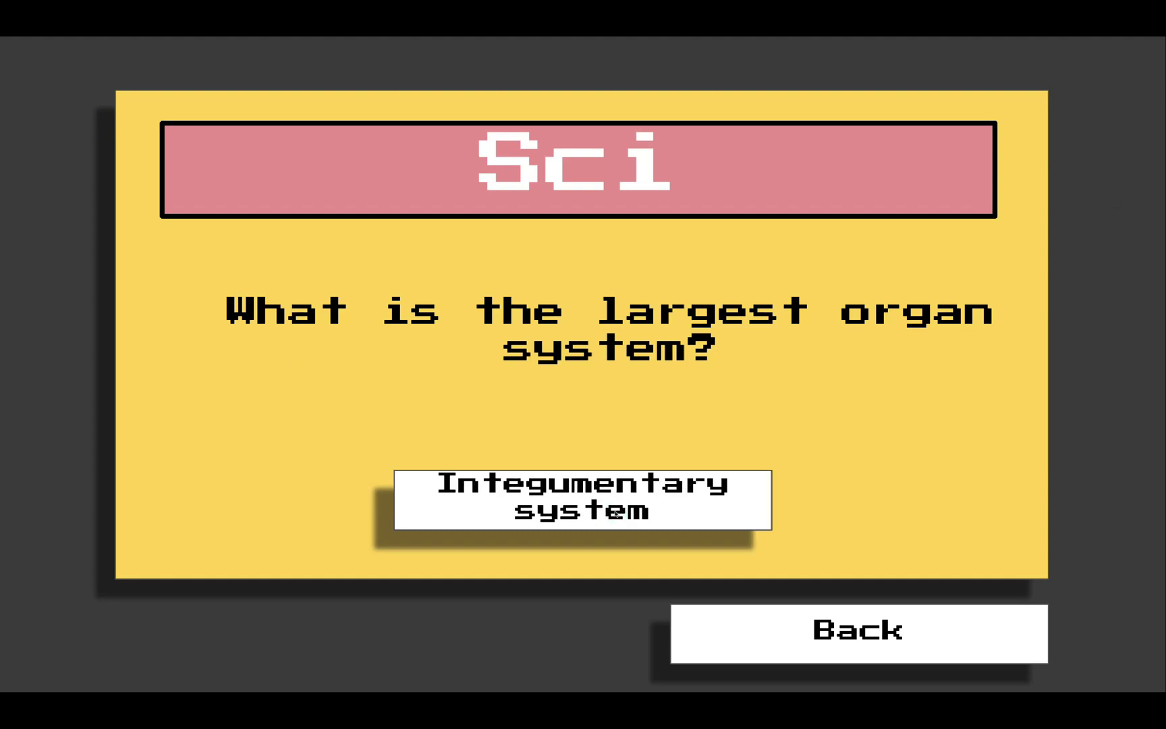
click(819, 628)
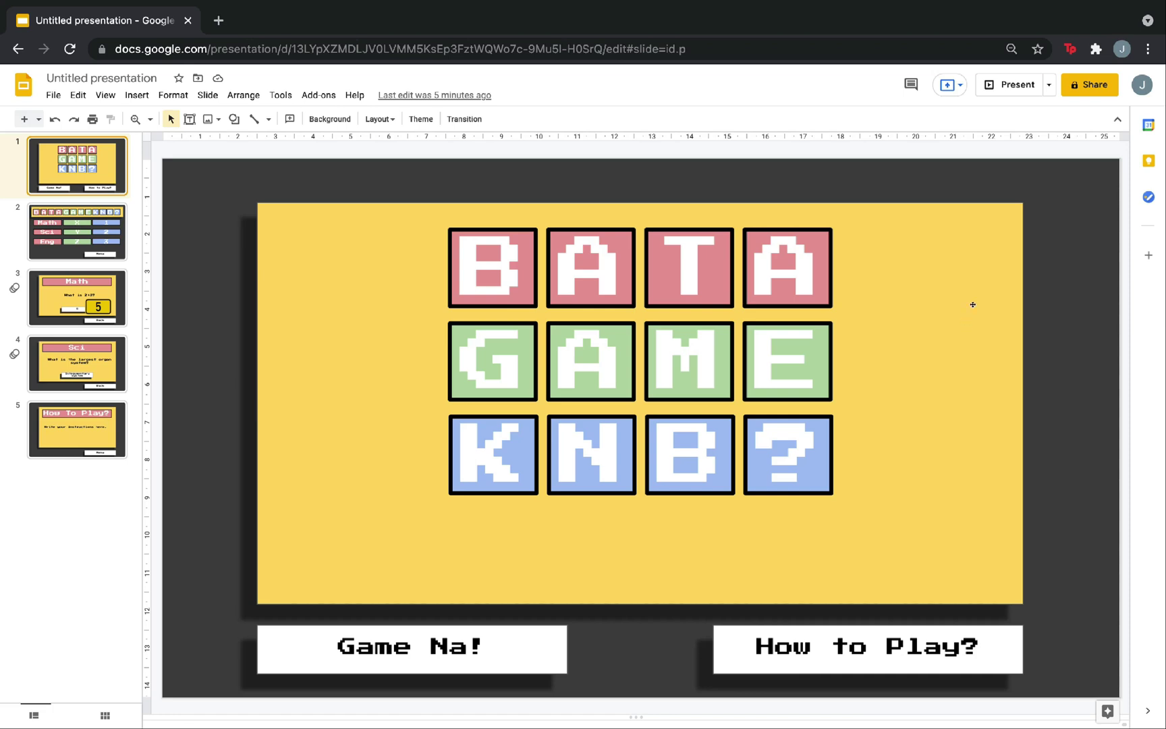
- Start Presenter view, exit full screen and drag it into a separate window beside the slideshow
click(1049, 85)
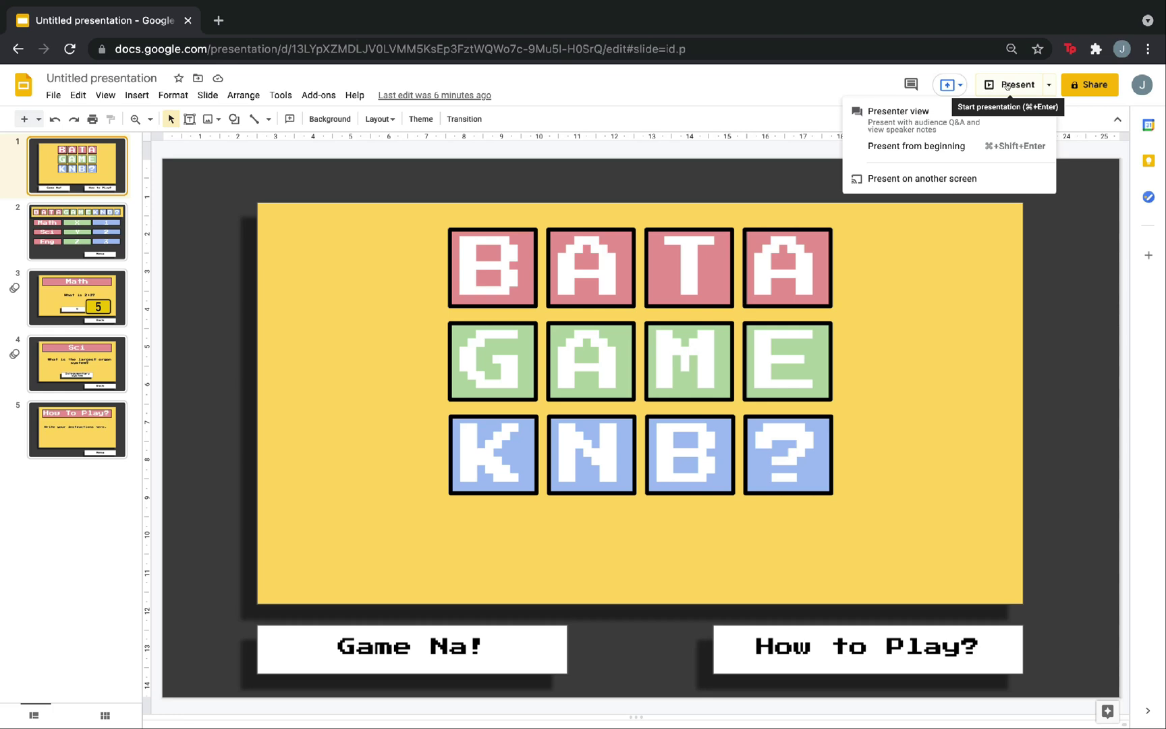
click(967, 123)
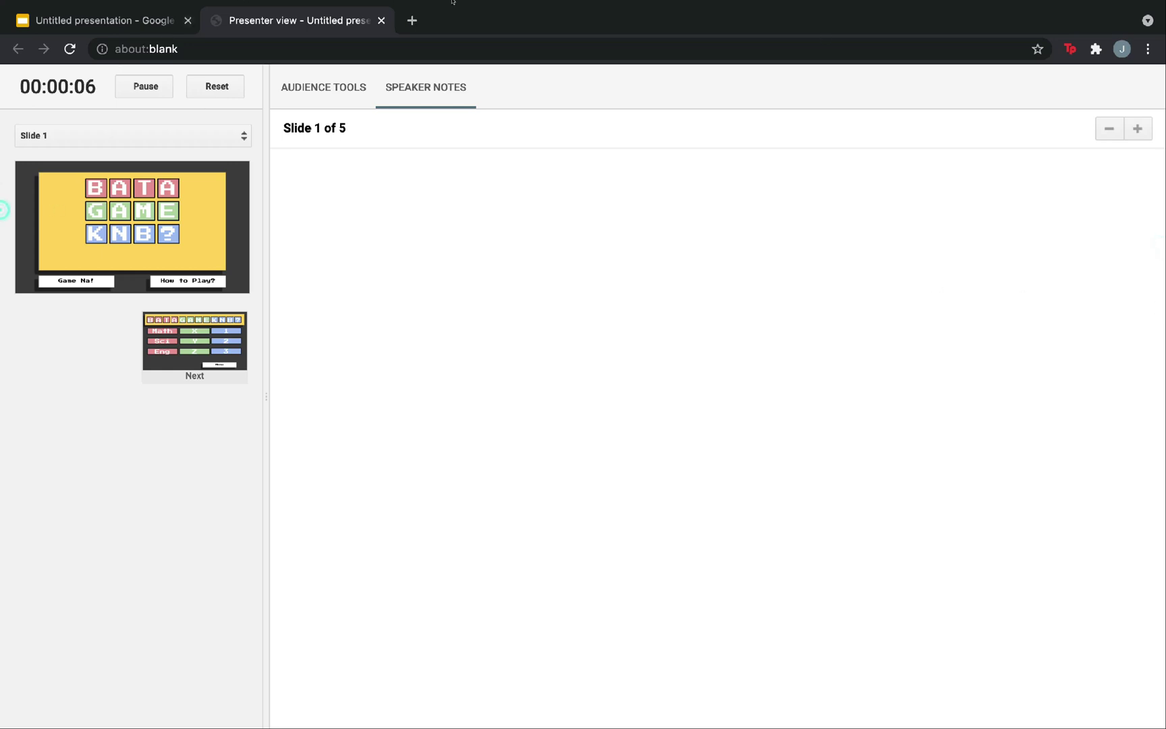
key(ctrl+super+f)
drag(365, 39, 1048, 35)
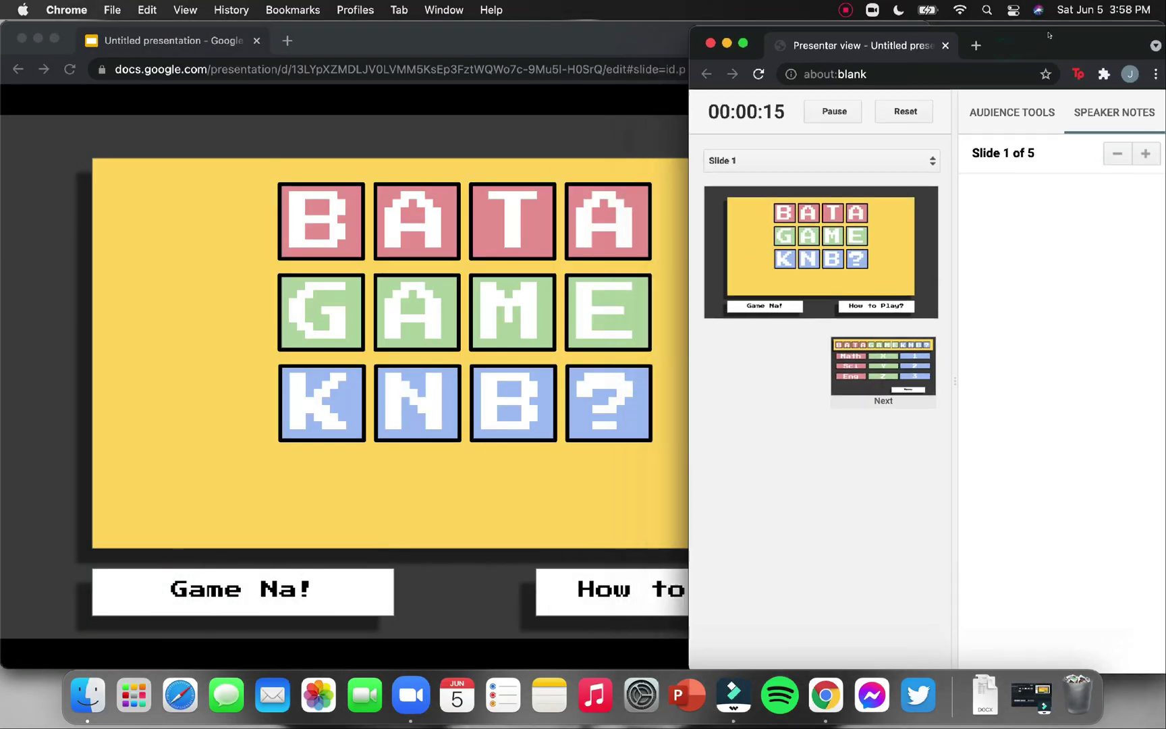
key(Right)
key(Left)
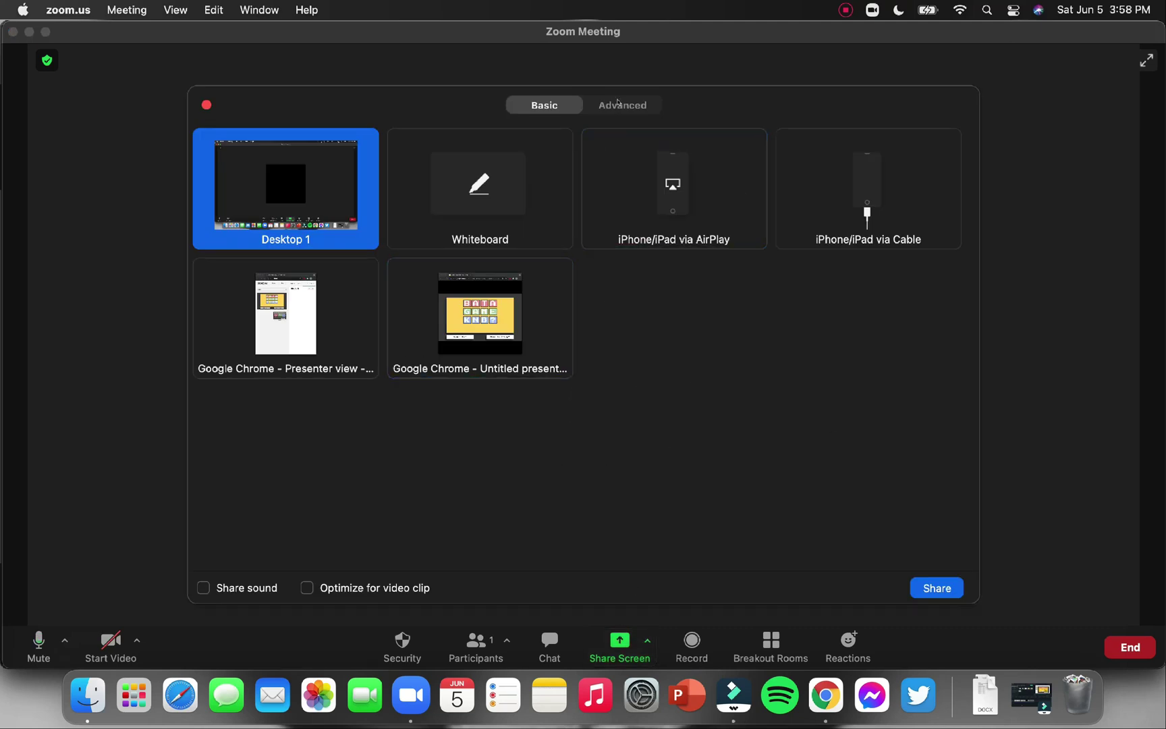
- Share a Portion of Screen from Zoom's Advanced tab, then move and close the Zoom home window
click(621, 106)
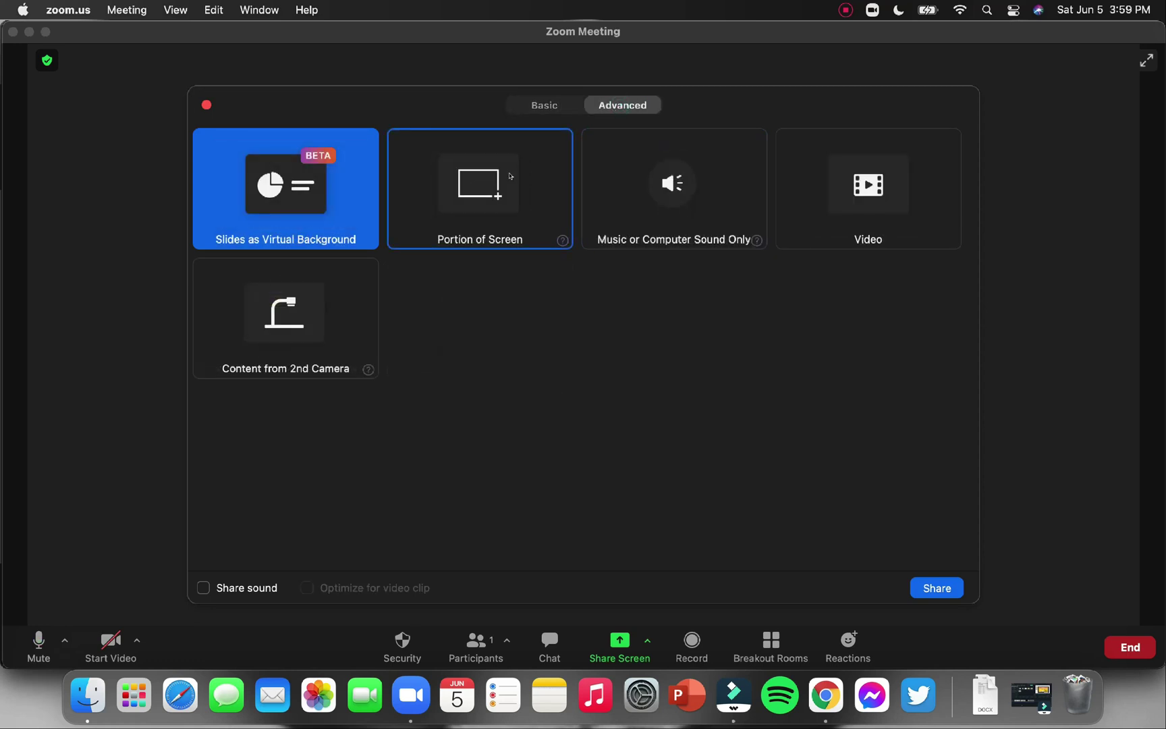
click(511, 176)
click(928, 589)
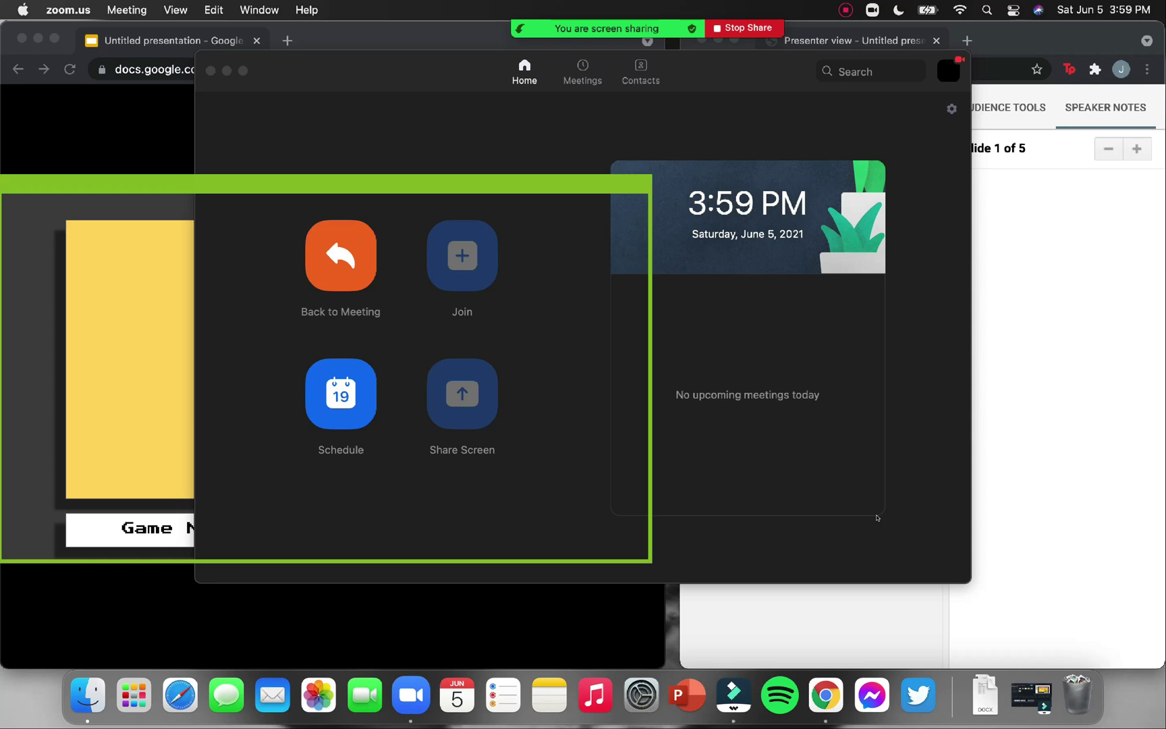
drag(755, 113, 912, 150)
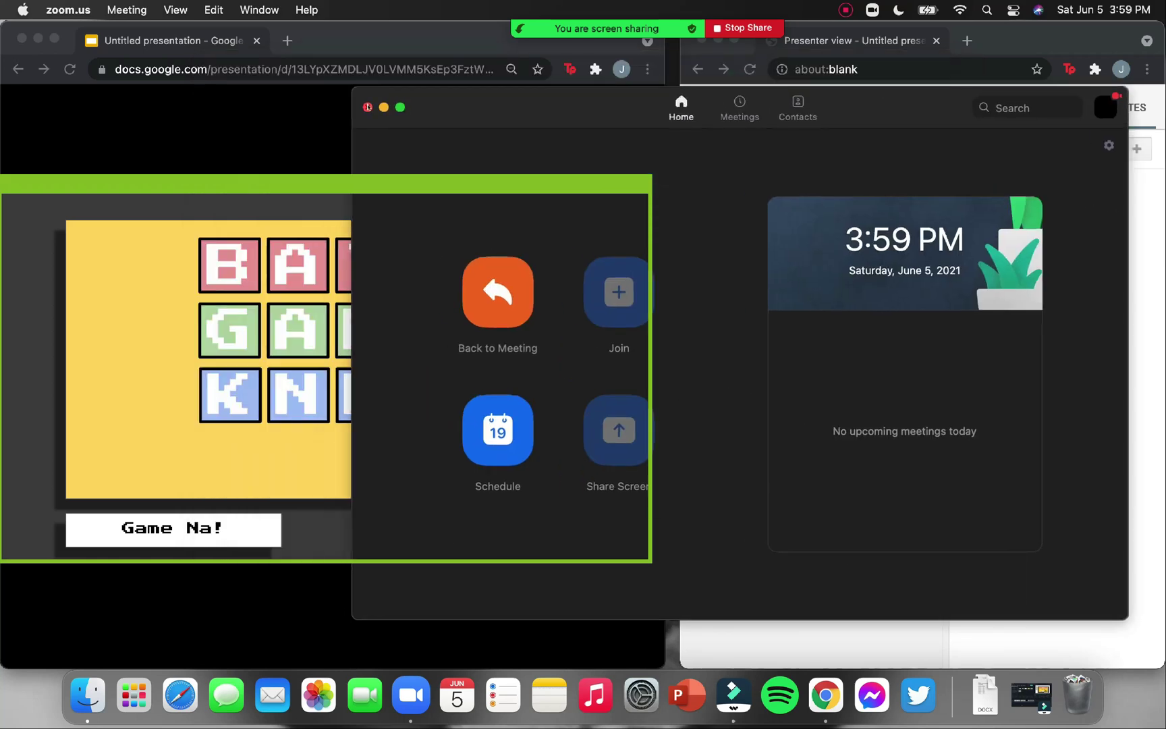
click(368, 107)
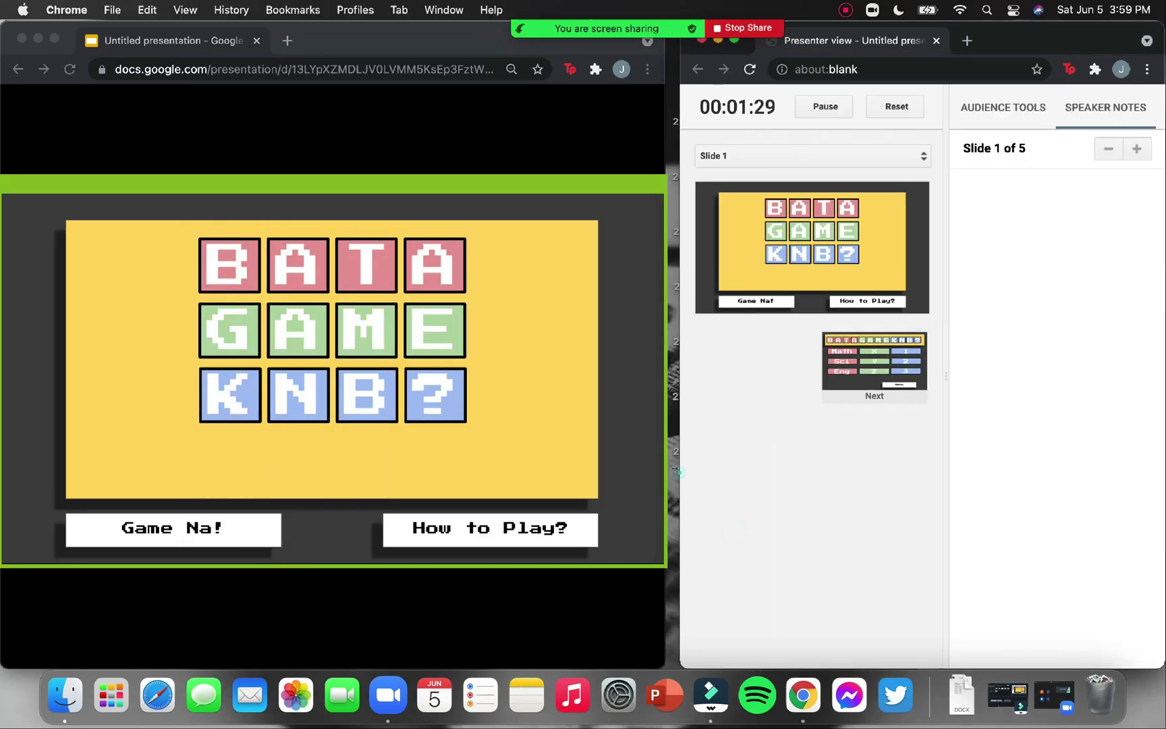
- Widen the Presenter view window and start a new Q&A session under Audience Tools
drag(677, 471, 668, 472)
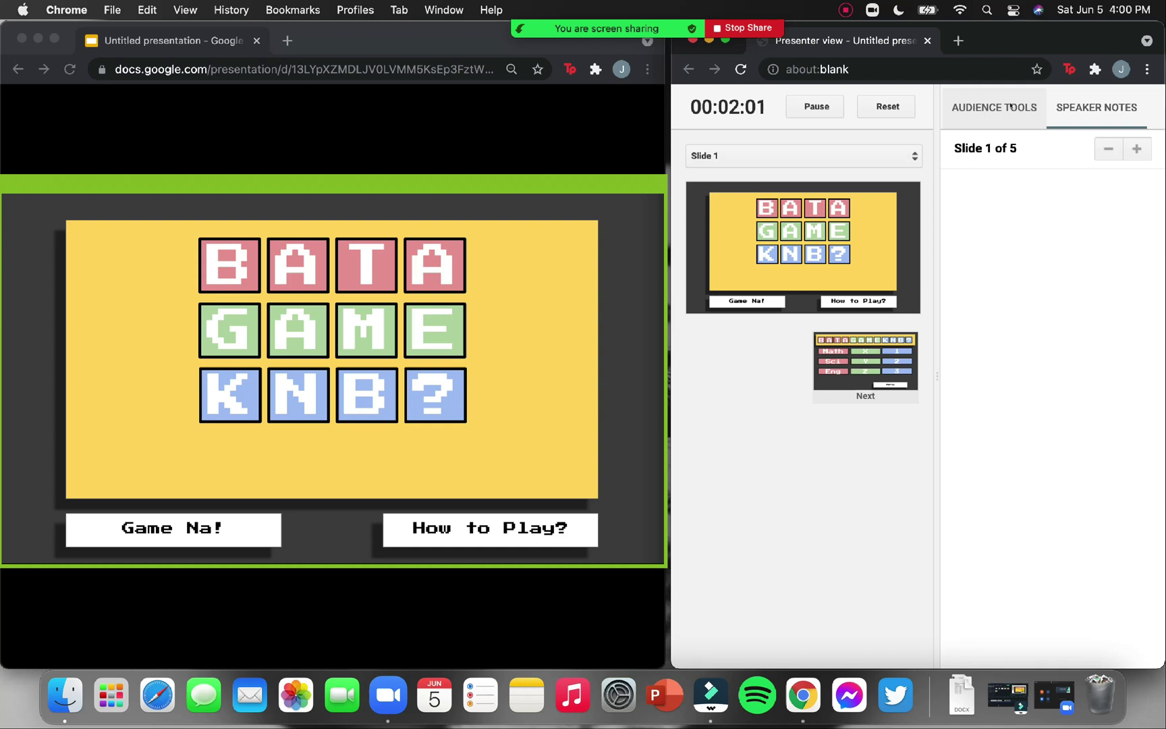
click(1011, 107)
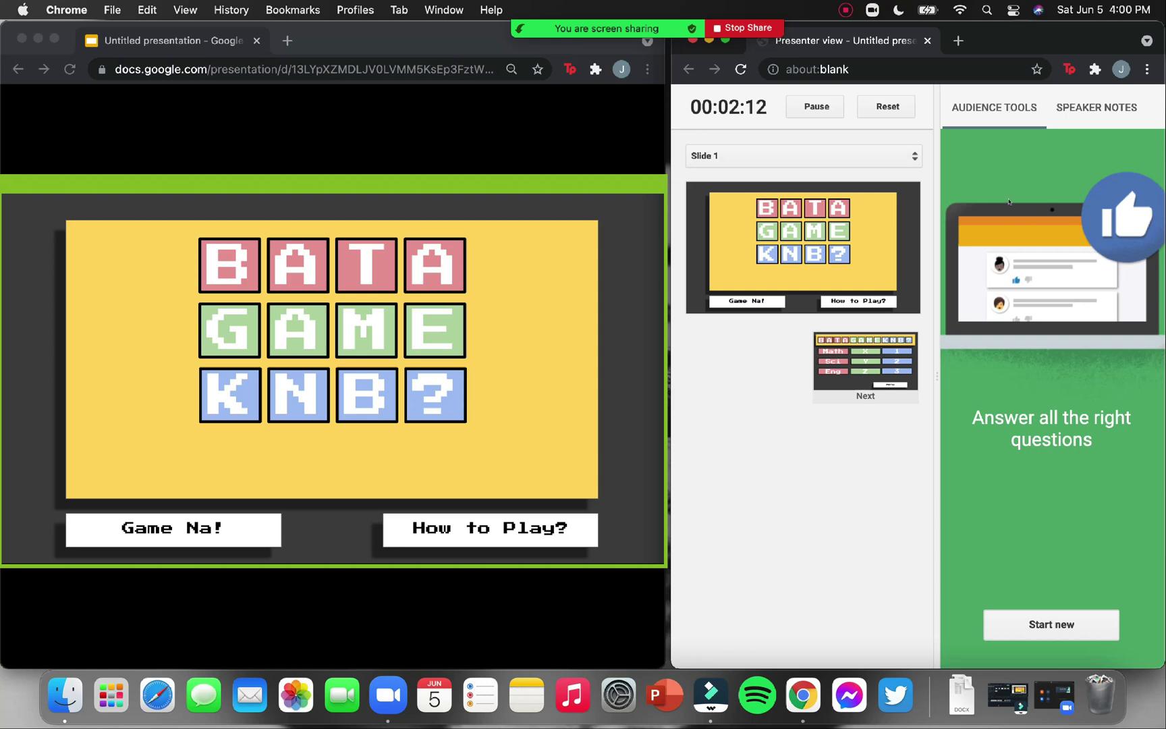
click(1070, 626)
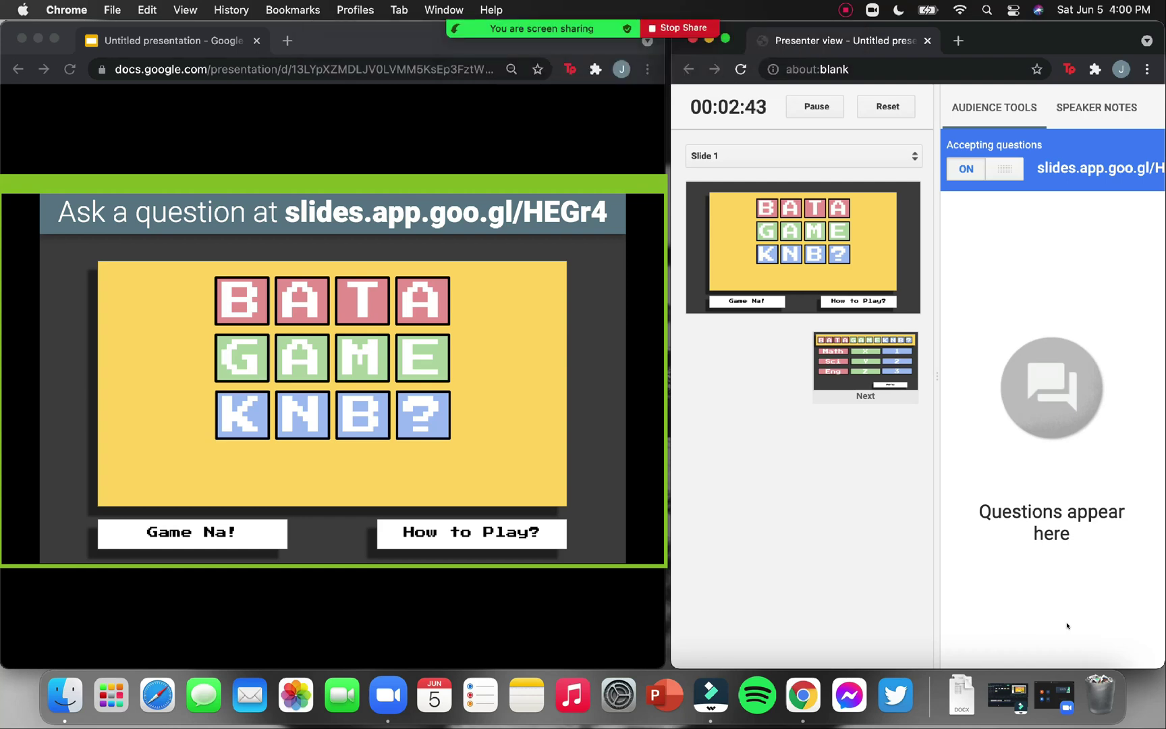
click(1005, 169)
- Advance to the category menu and open the Math 'What is 2+3?' slide
click(859, 352)
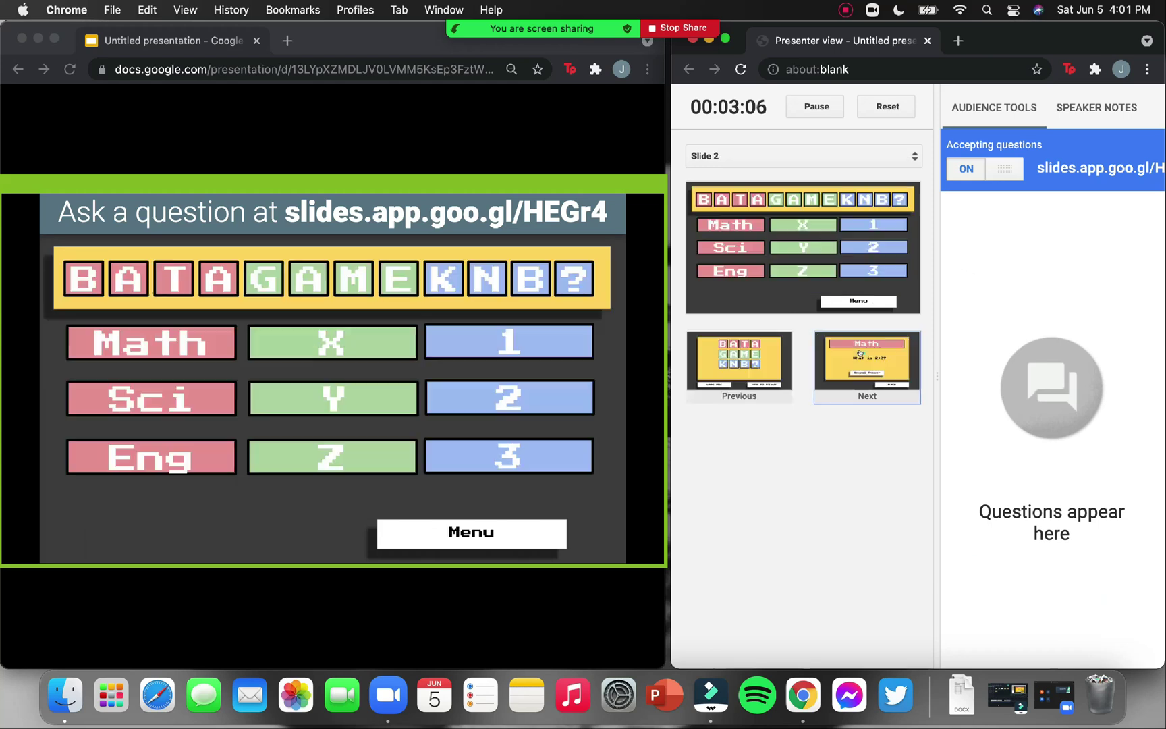
click(143, 350)
click(144, 349)
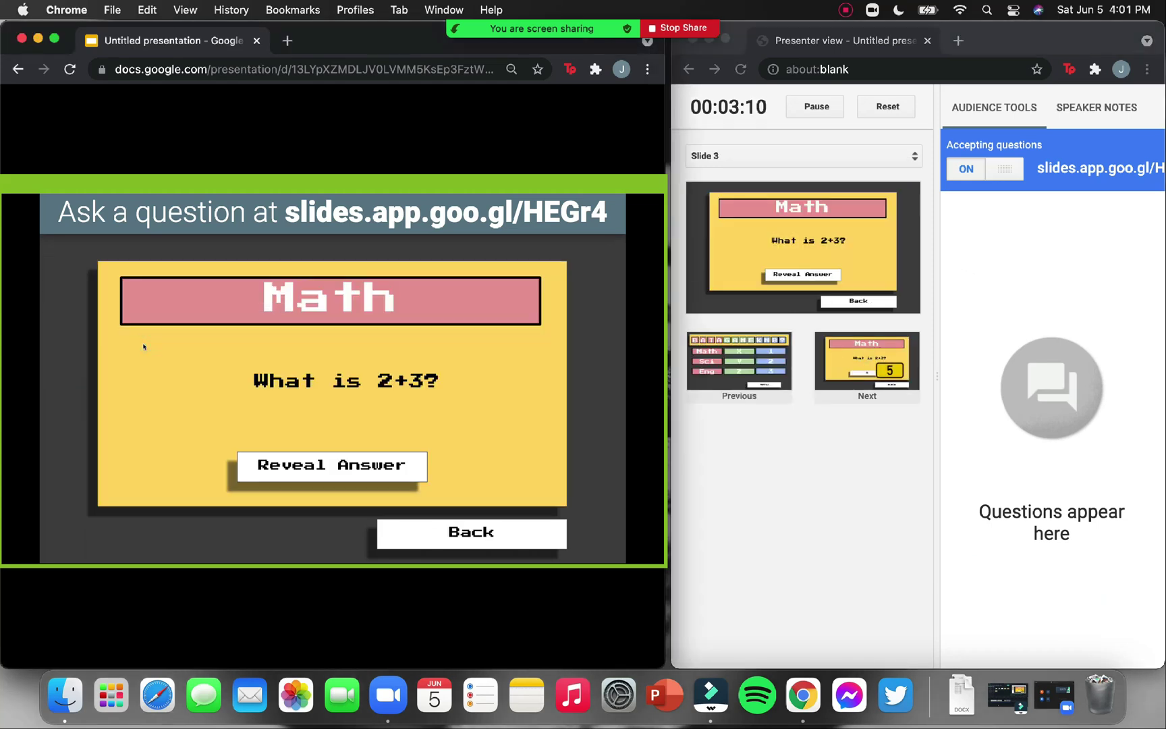
- Submit the audience question '5' on the Q&A page and return to Presenter view
click(1100, 167)
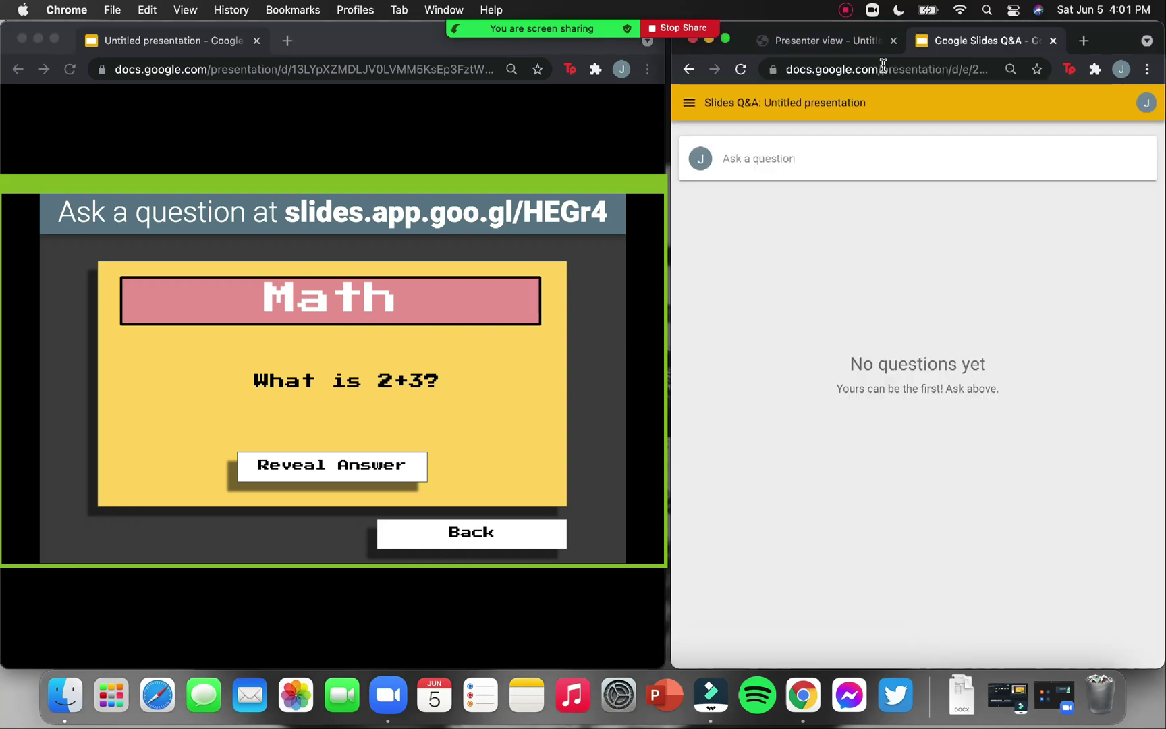
click(845, 158)
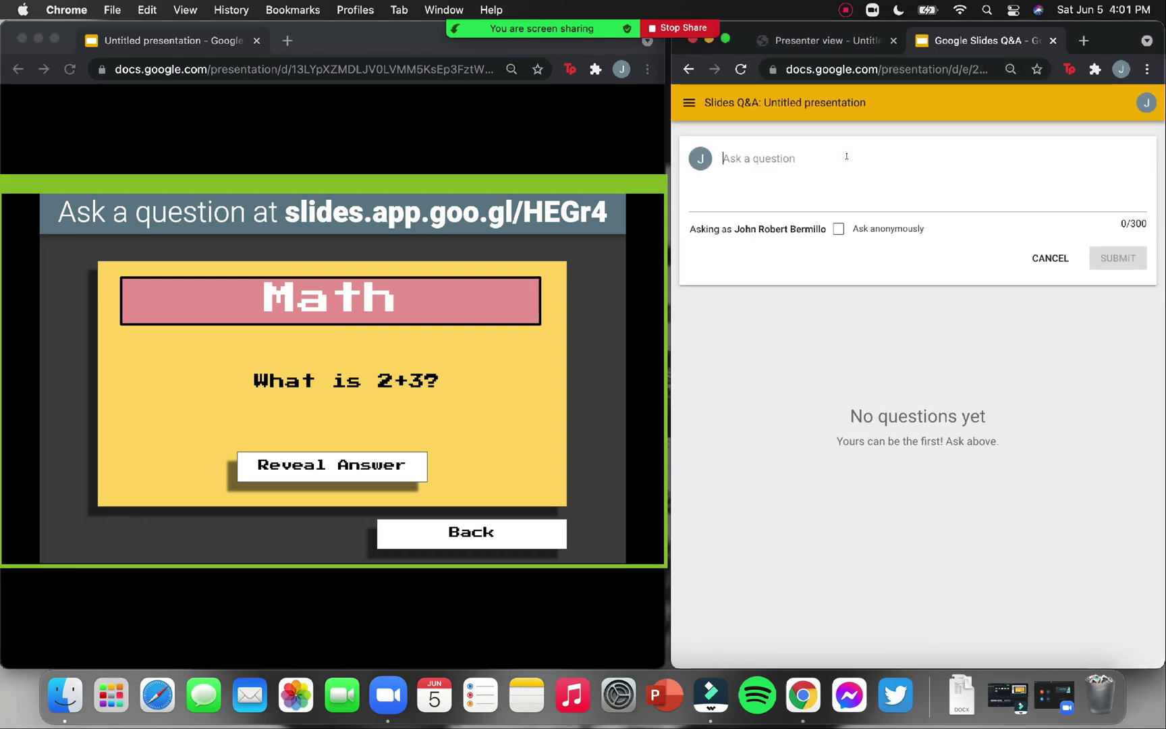
text(5)
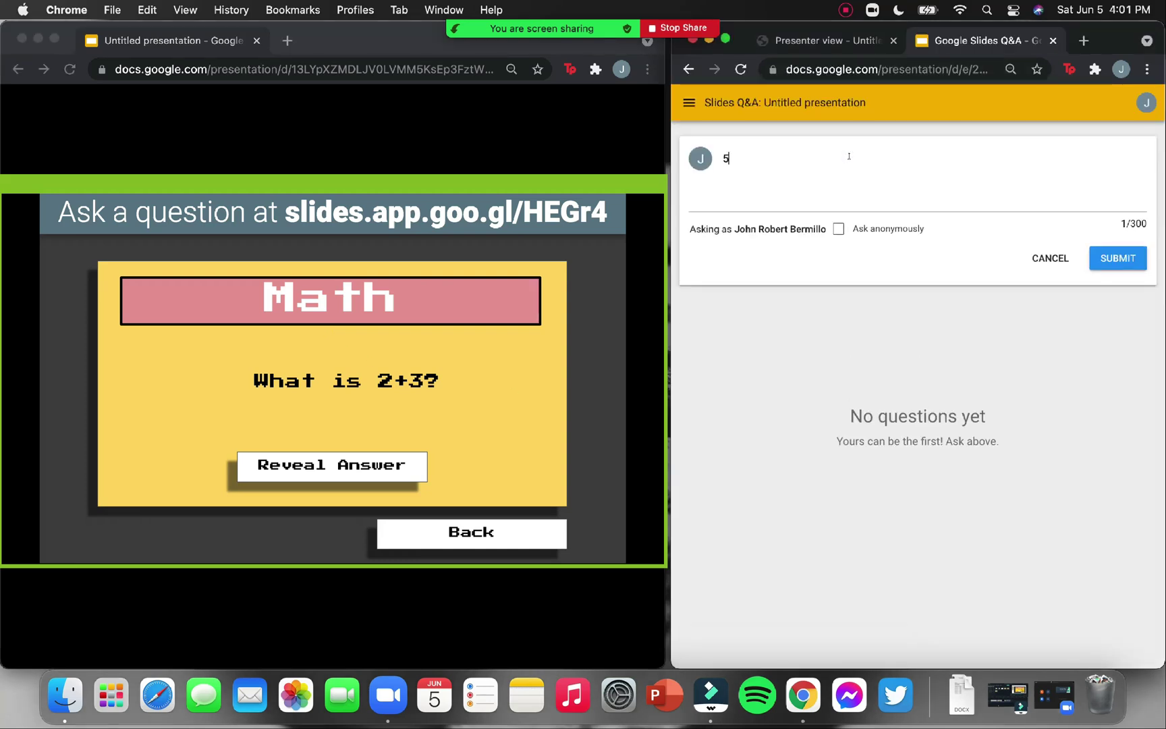
click(1120, 264)
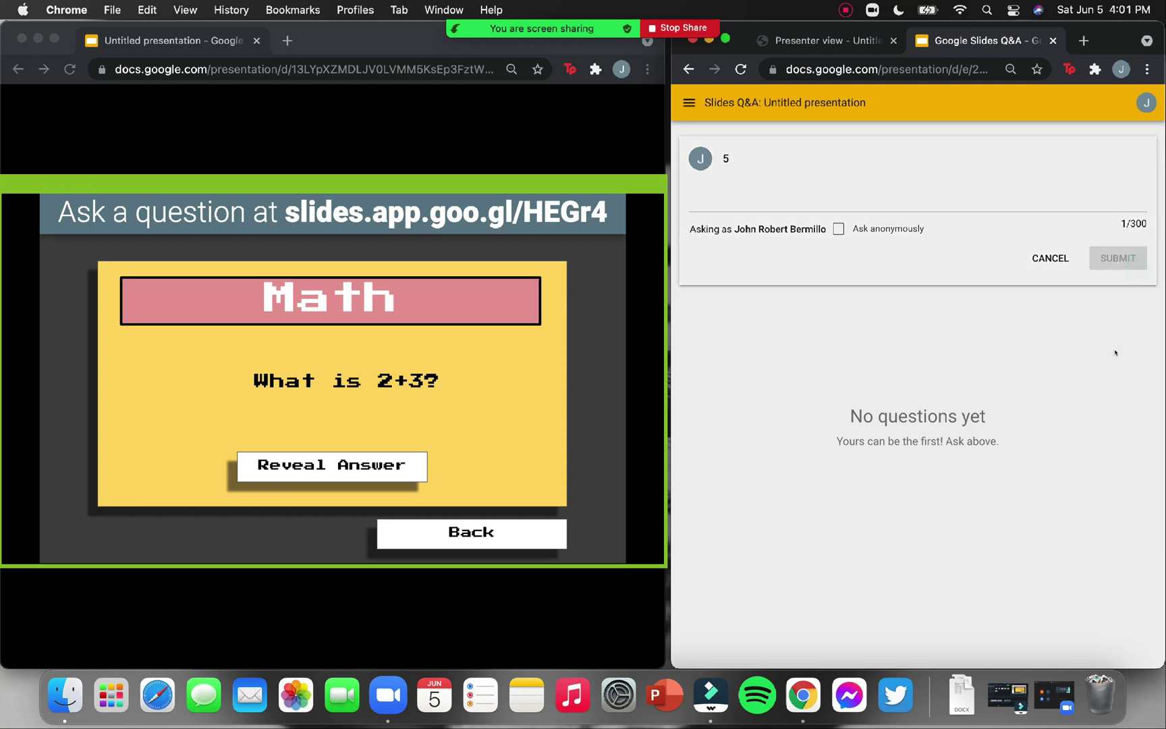
key(ctrl+shift+Tab)
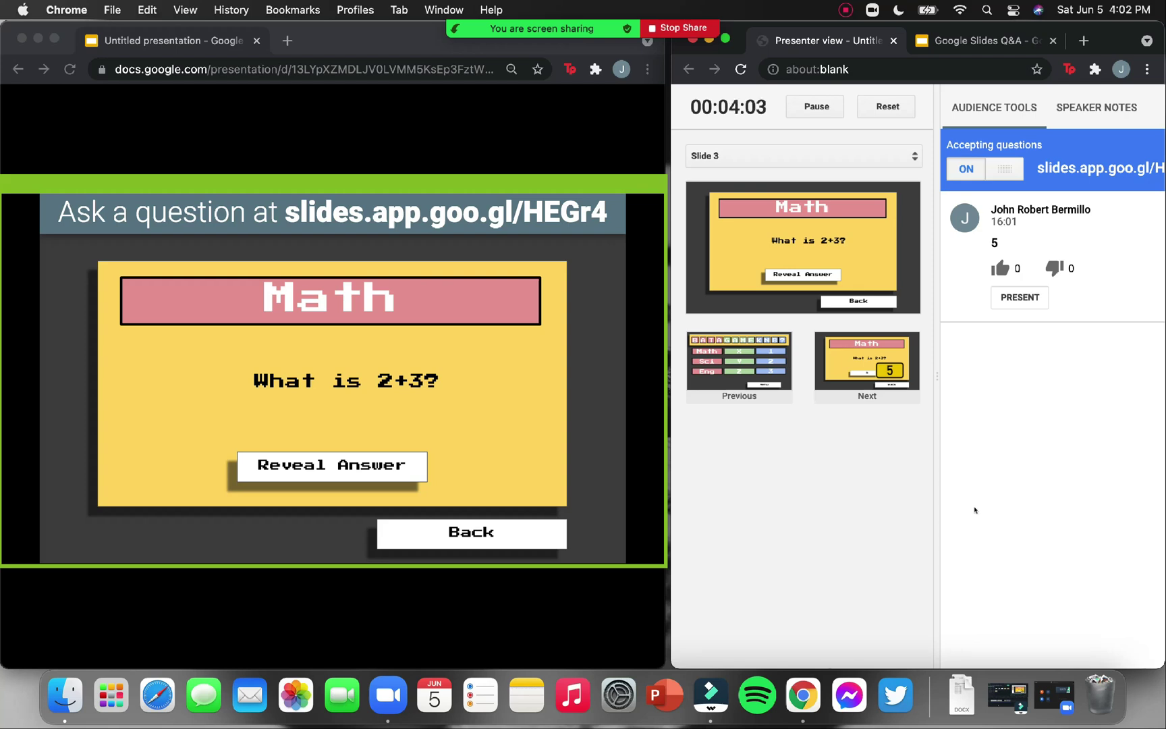
- Reveal the Math answer, present then hide question '5', and go back to the menu
click(351, 468)
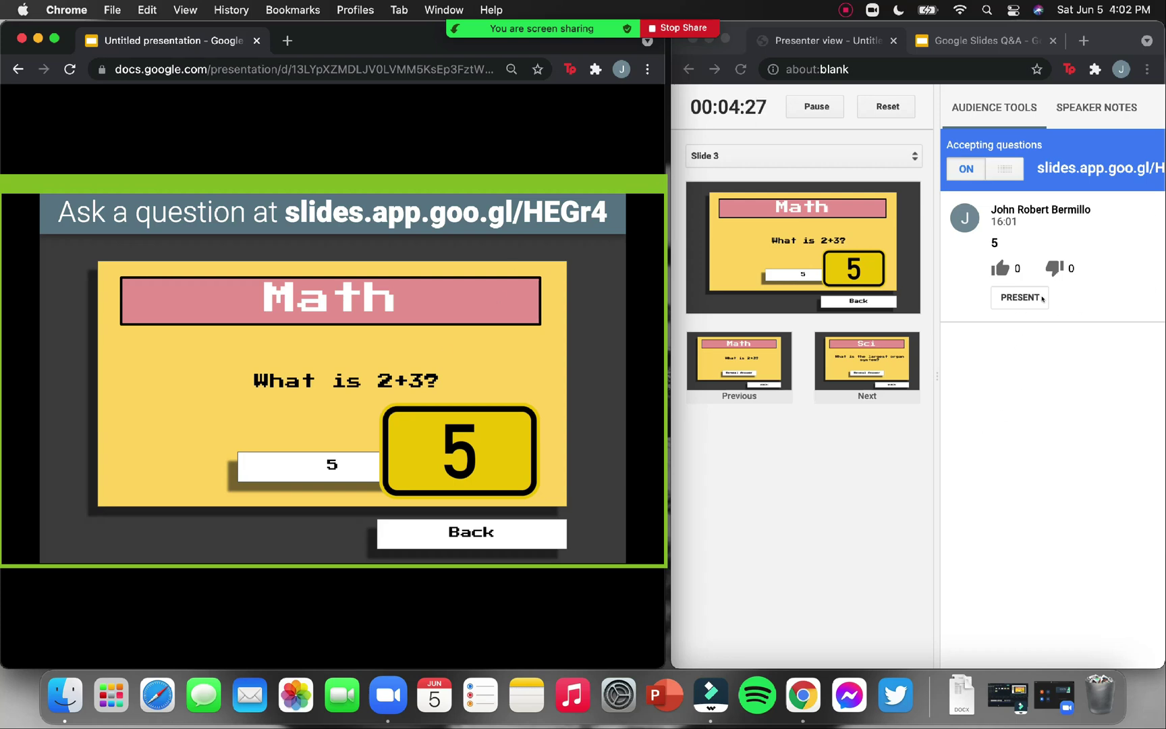
click(1020, 297)
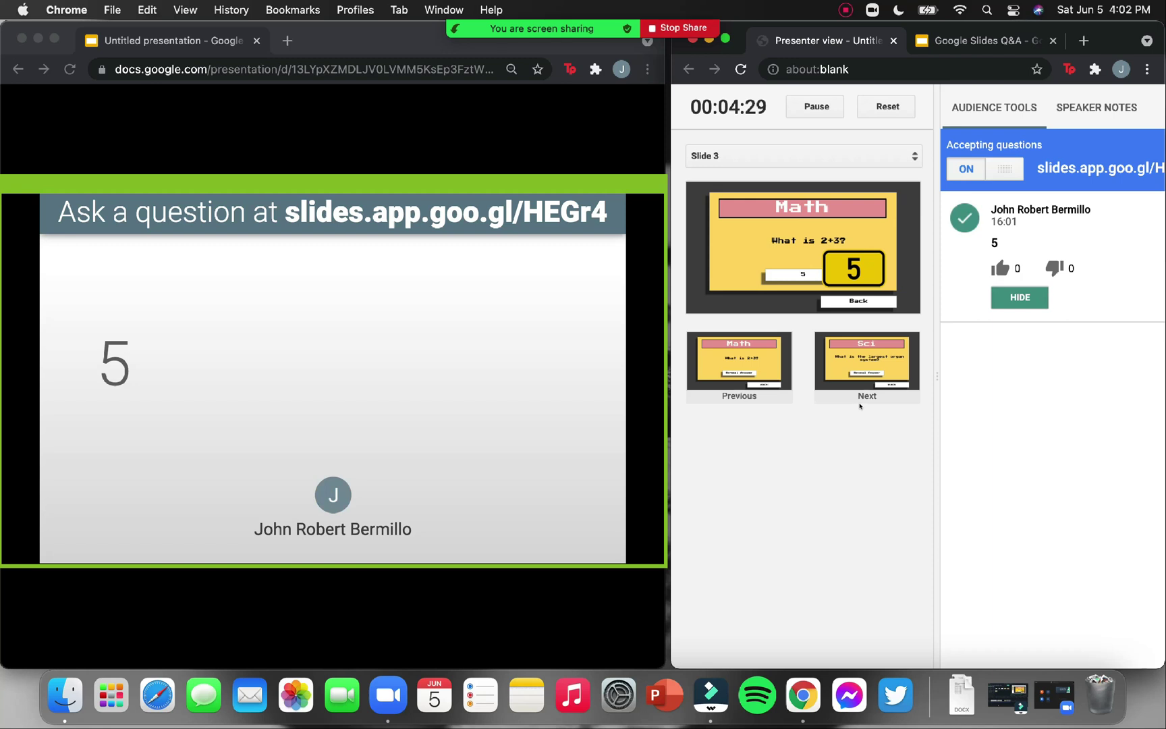
click(444, 541)
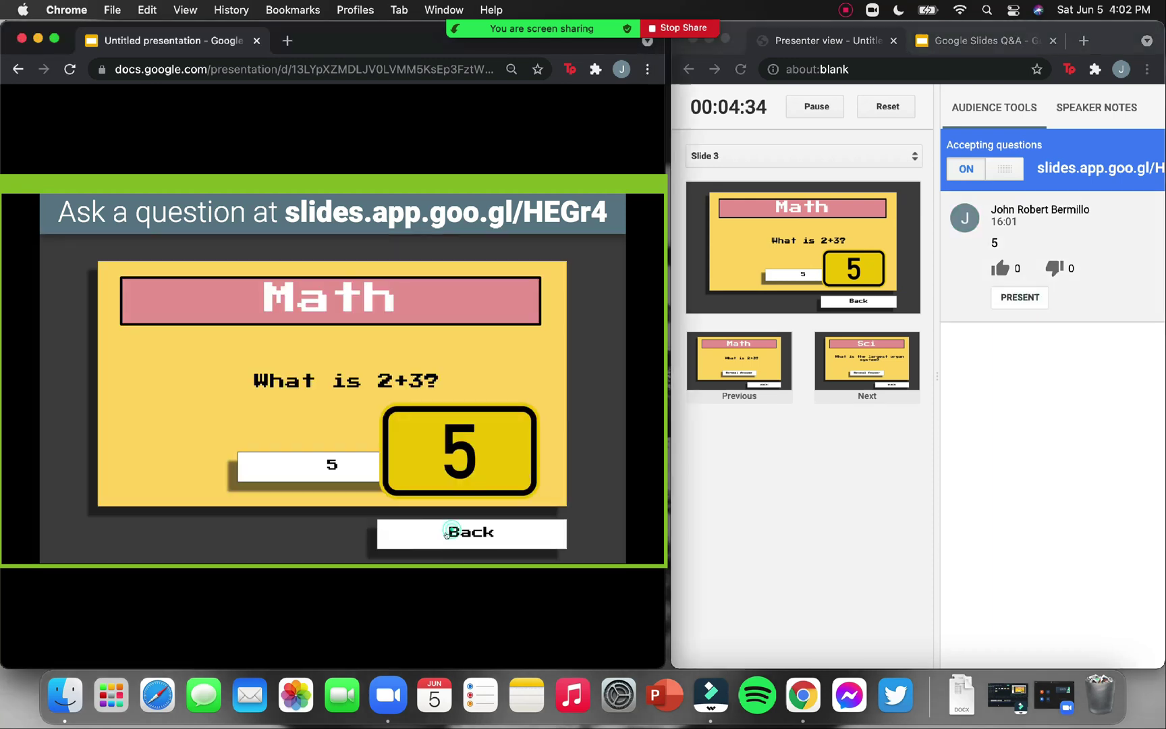
click(450, 532)
- Open Sci, submit the Q&A question 'integumentary system', then reveal the Sci answer
click(160, 401)
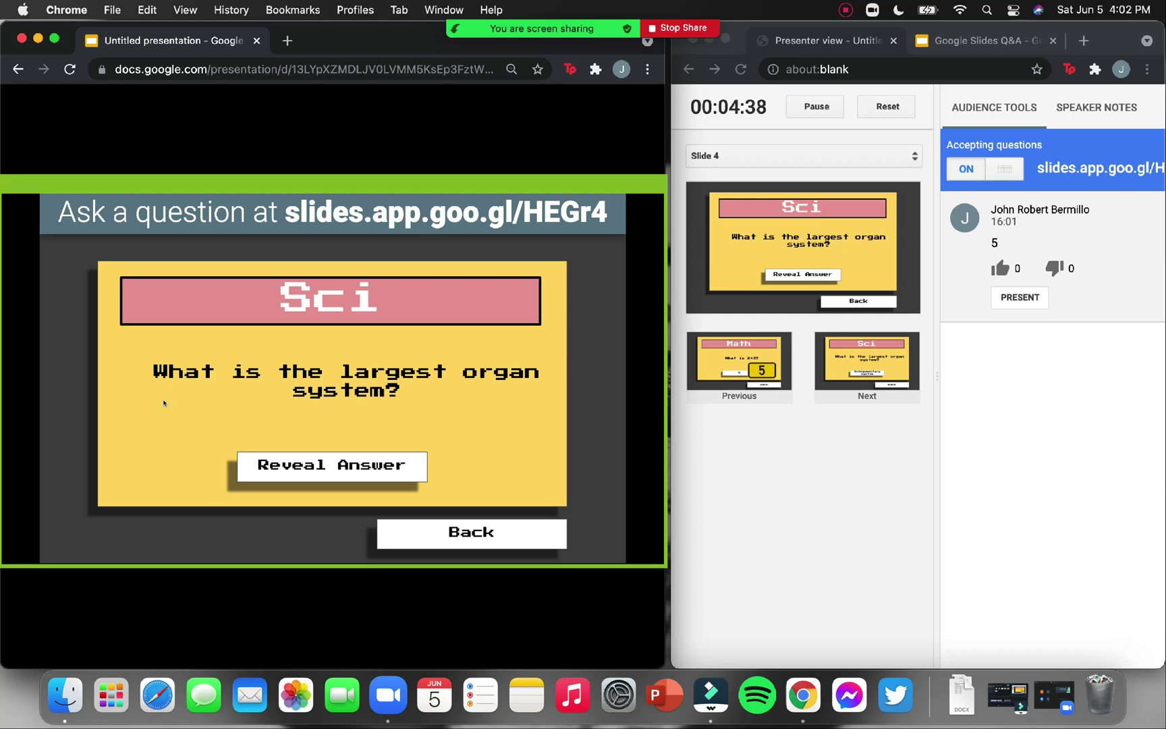
click(985, 40)
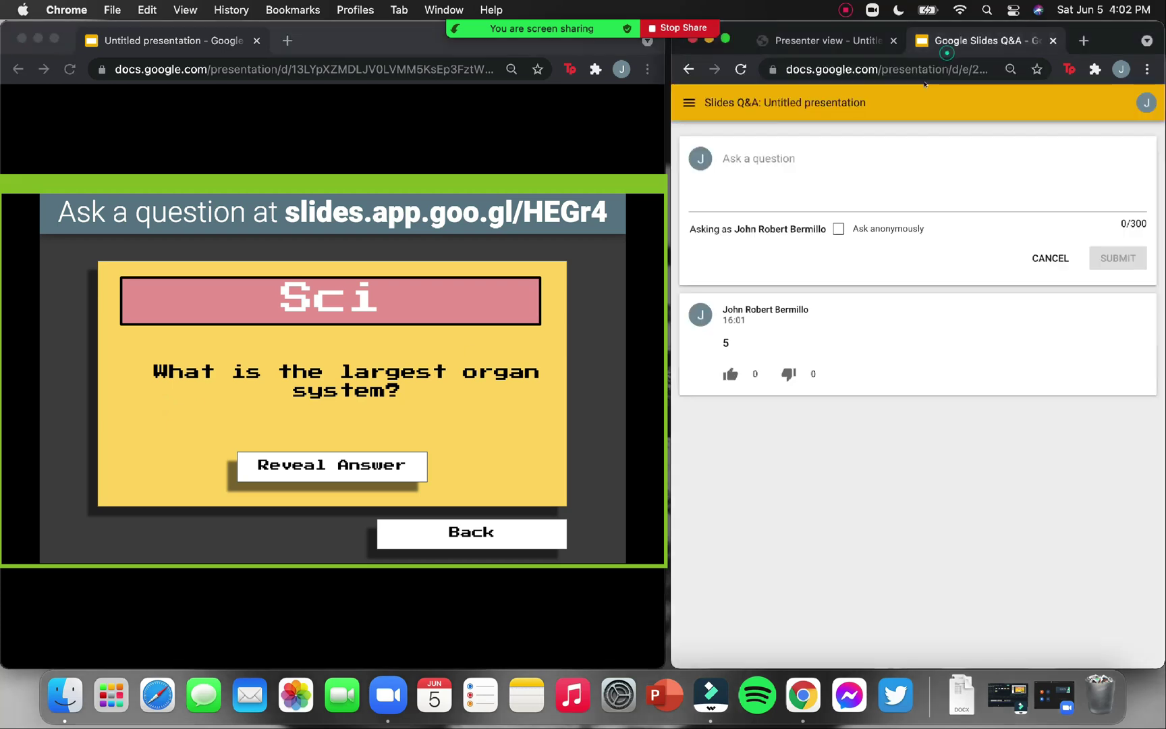
click(902, 170)
text(integumentary system)
key(Return)
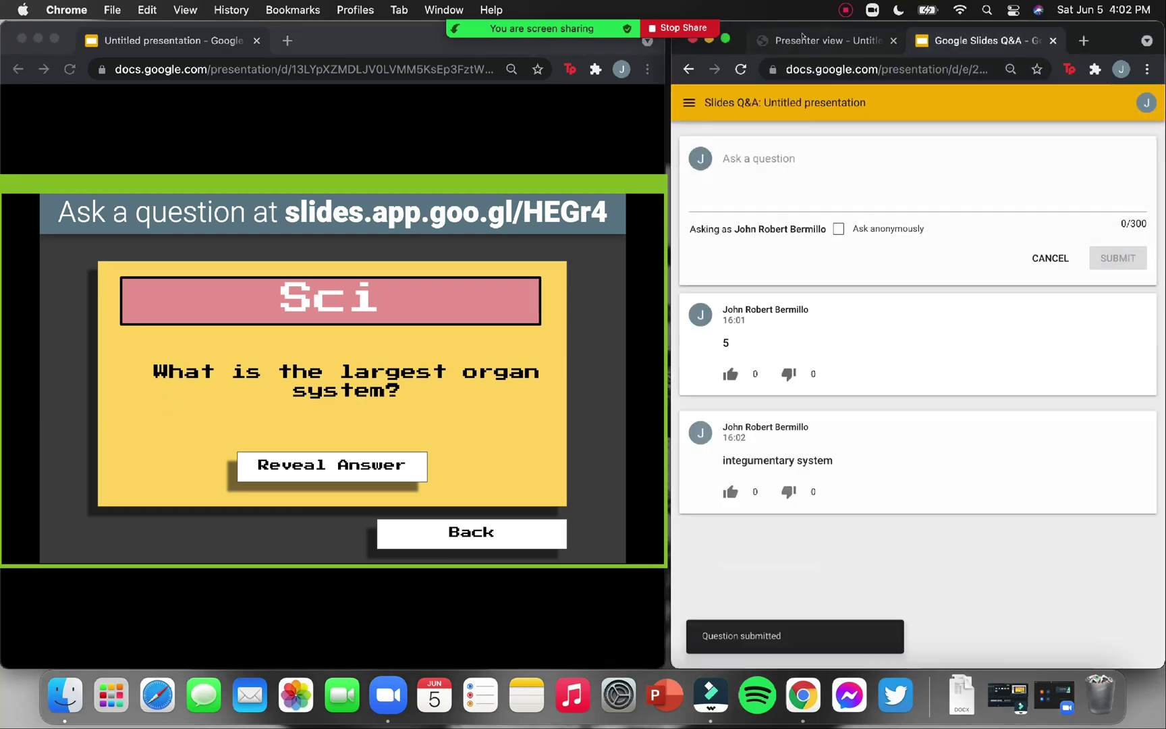
key(ctrl+shift+Tab)
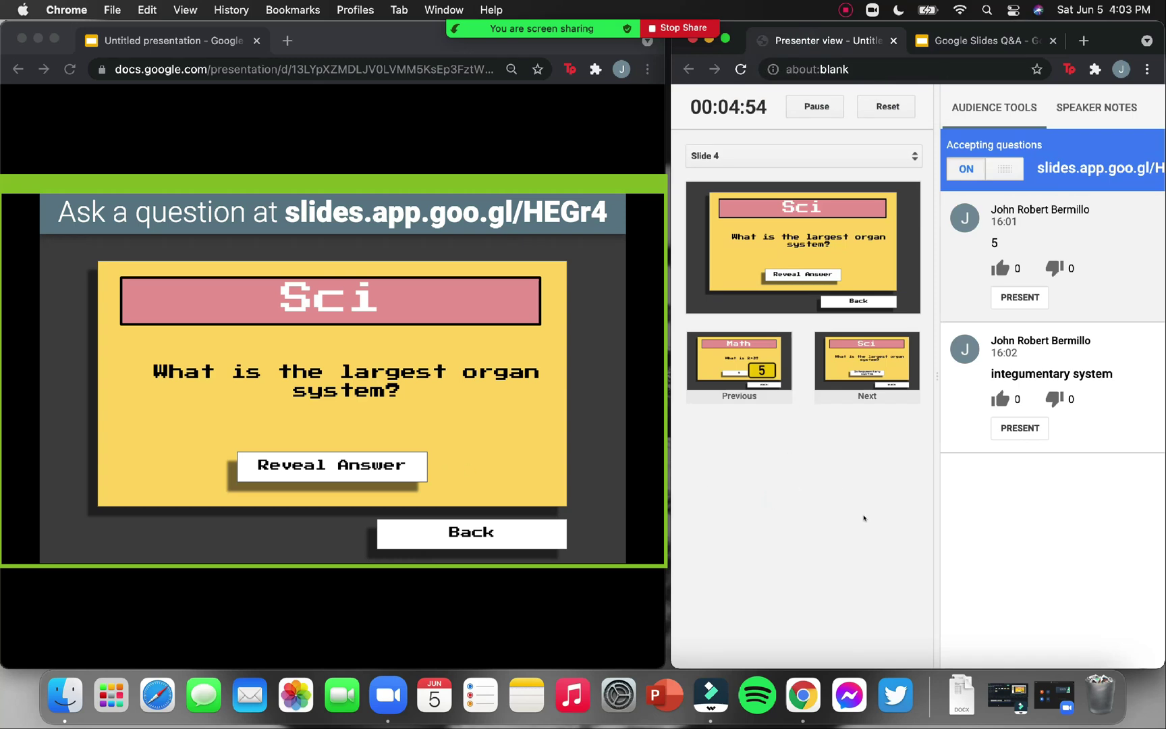
key(Right)
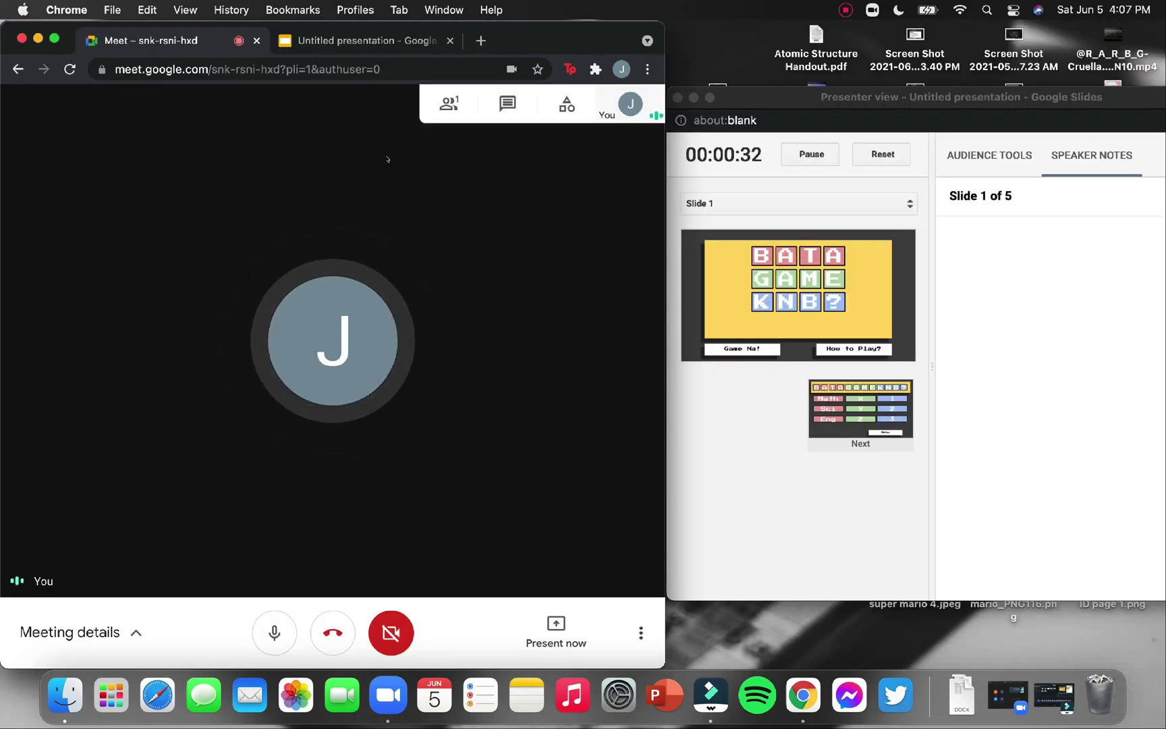
- Share the Untitled presentation tab to the Meet call via Present now > A tab
click(553, 637)
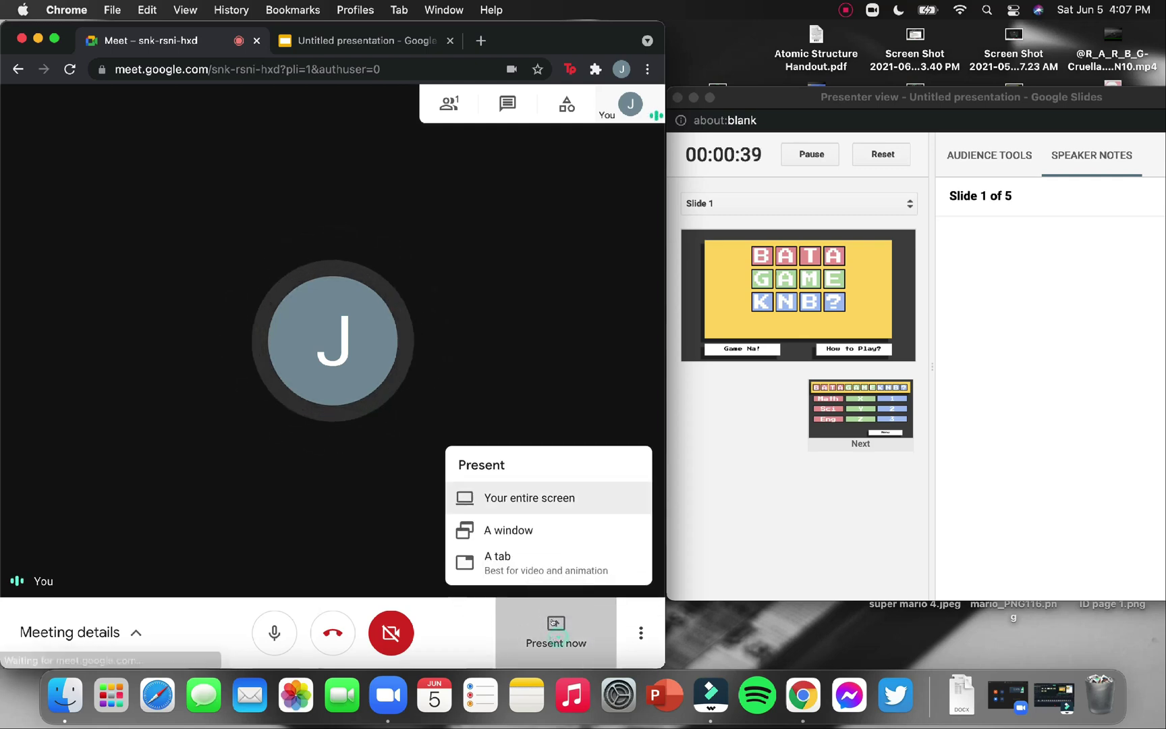
click(546, 566)
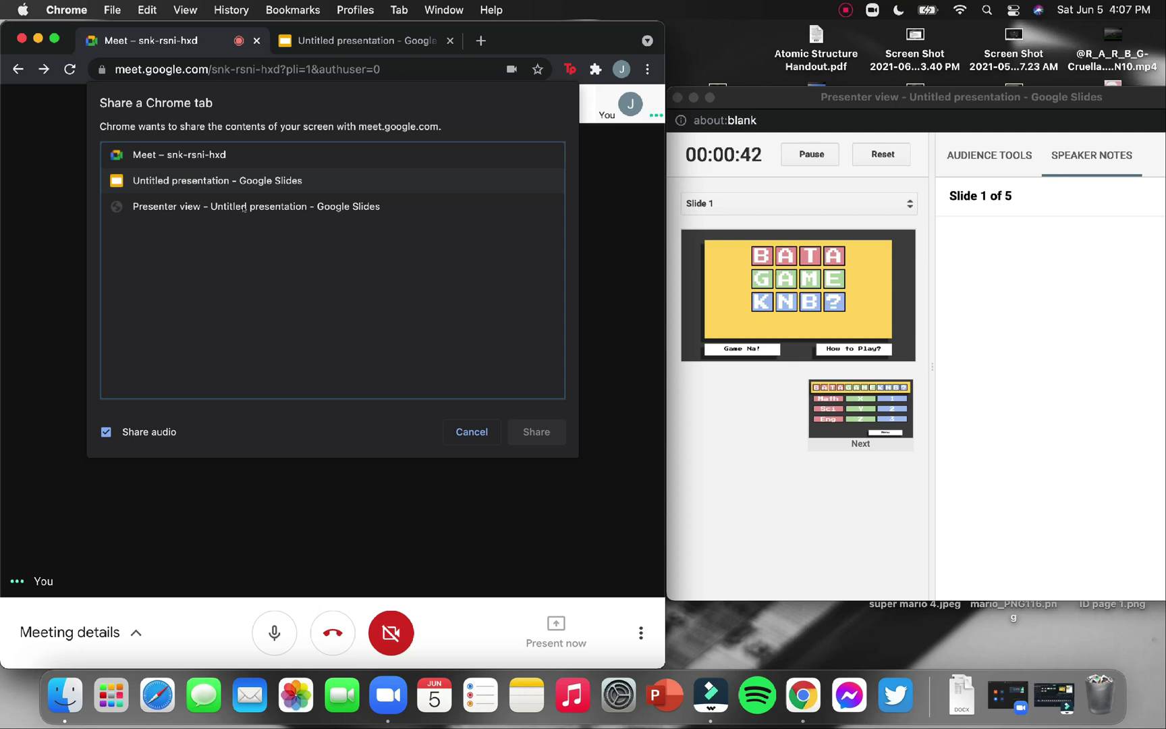
click(263, 183)
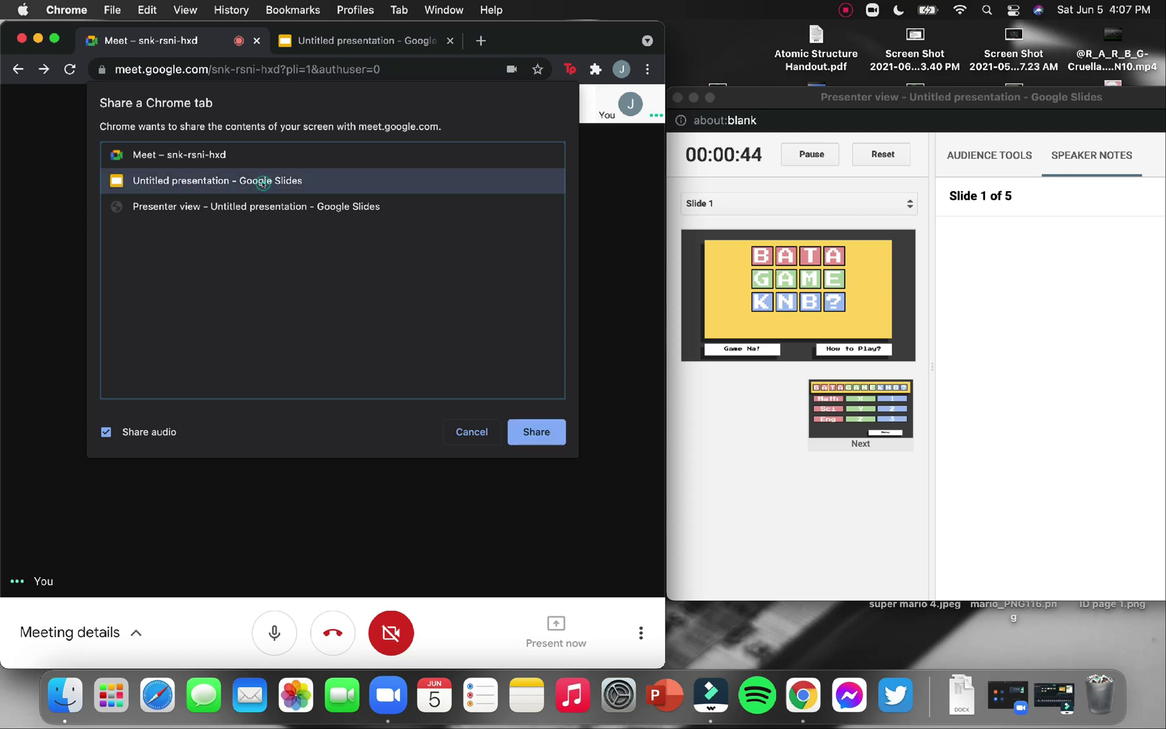
click(536, 433)
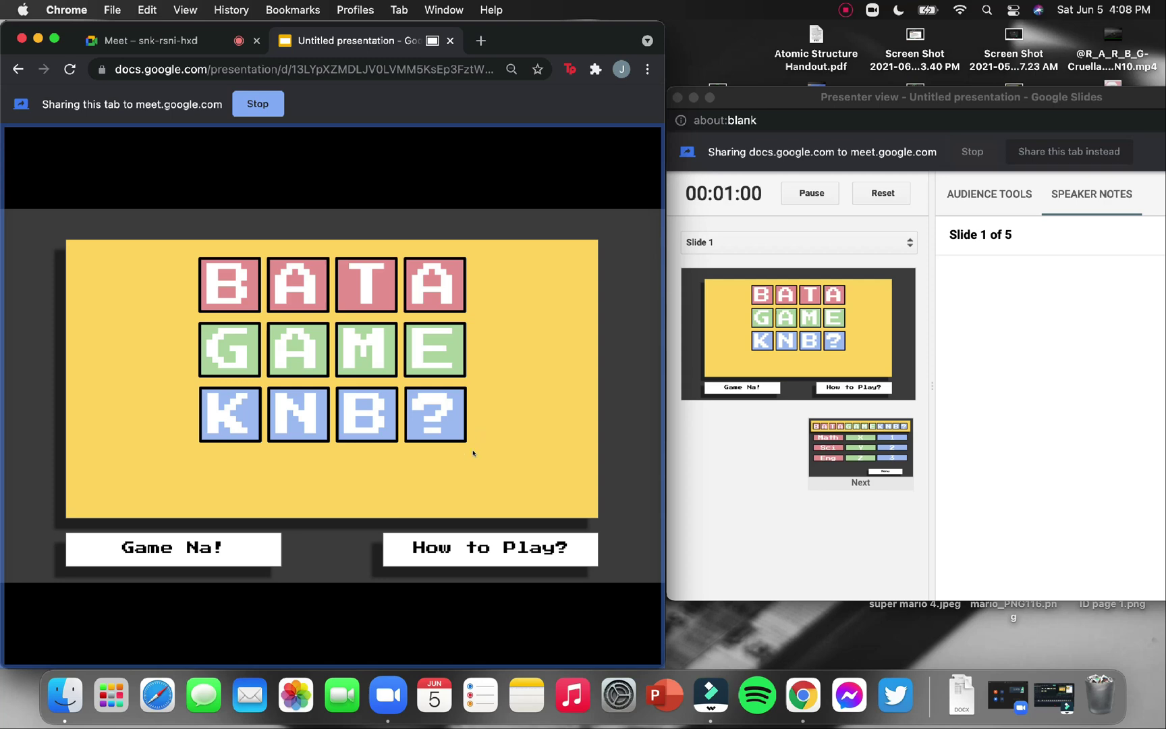
- Test the How to Play and category menu links from the title slide
click(468, 535)
click(468, 544)
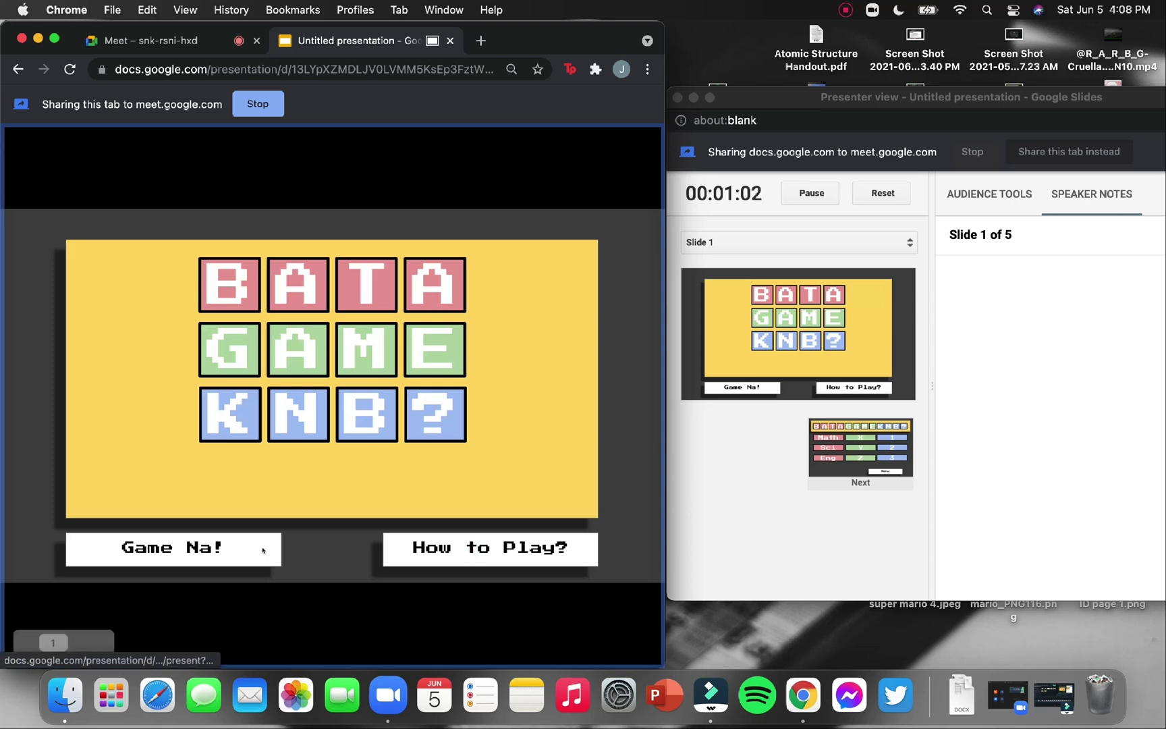
click(264, 550)
click(509, 550)
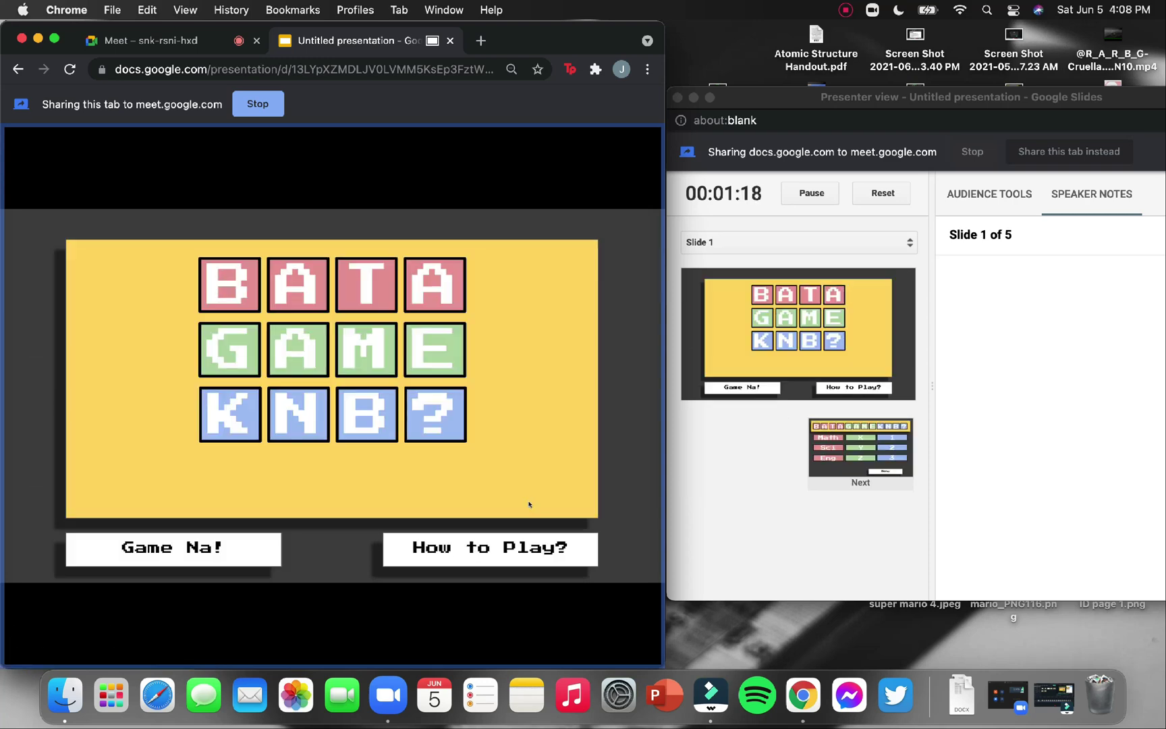